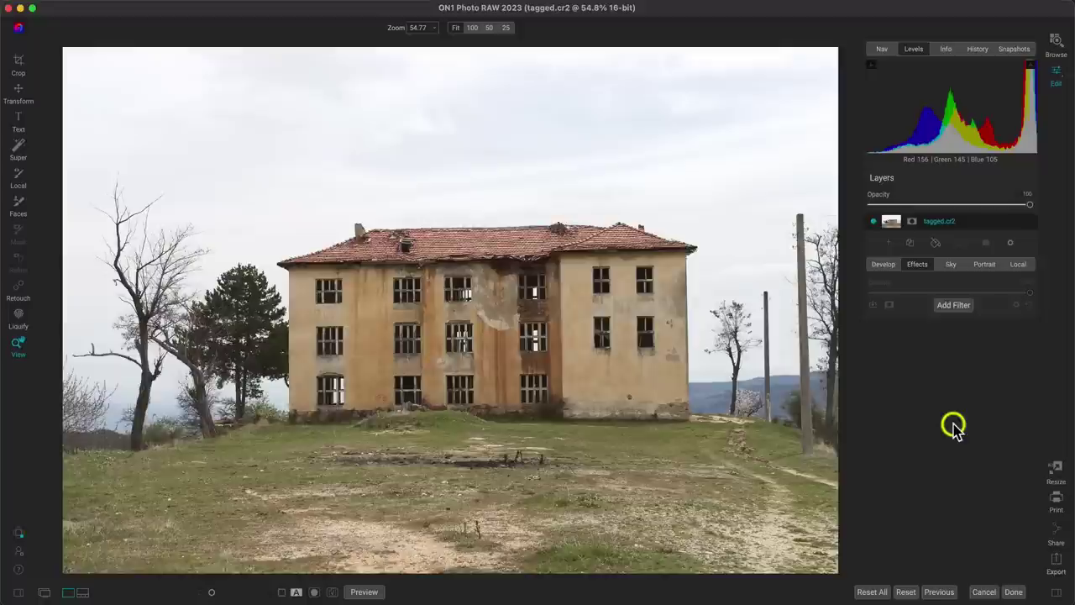
- Add a Textures filter set to the Graffiti category over the building photo, with a mask
left_click(958, 309)
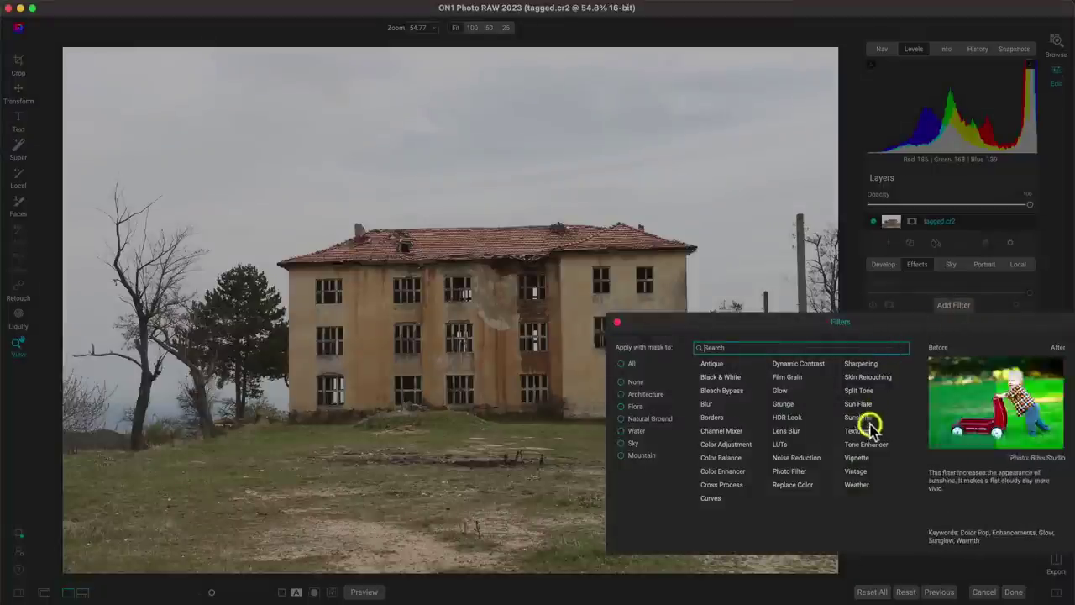
left_click(865, 432)
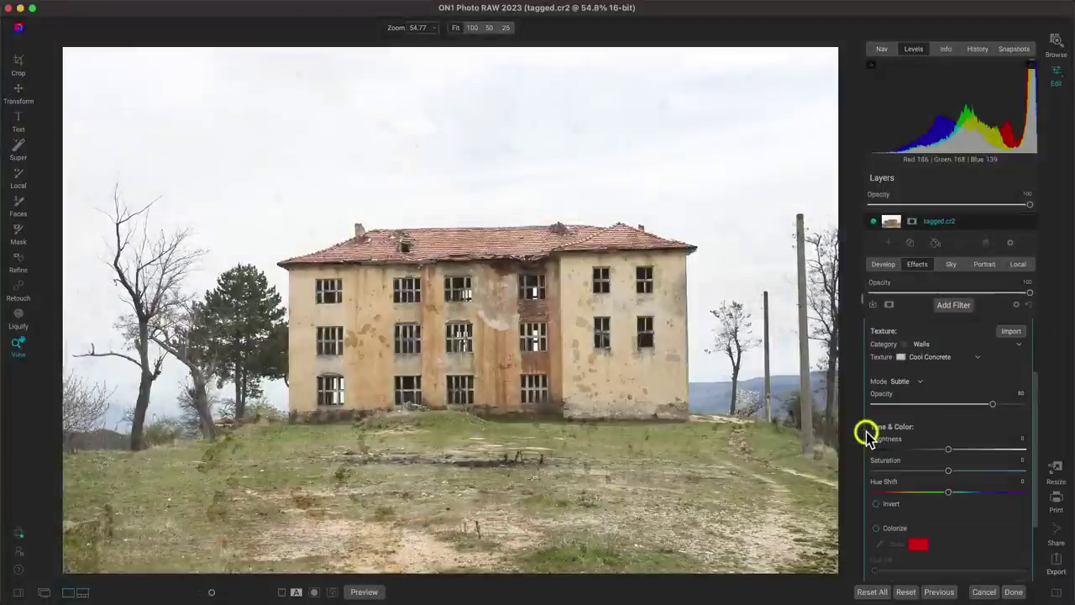
left_click(955, 435)
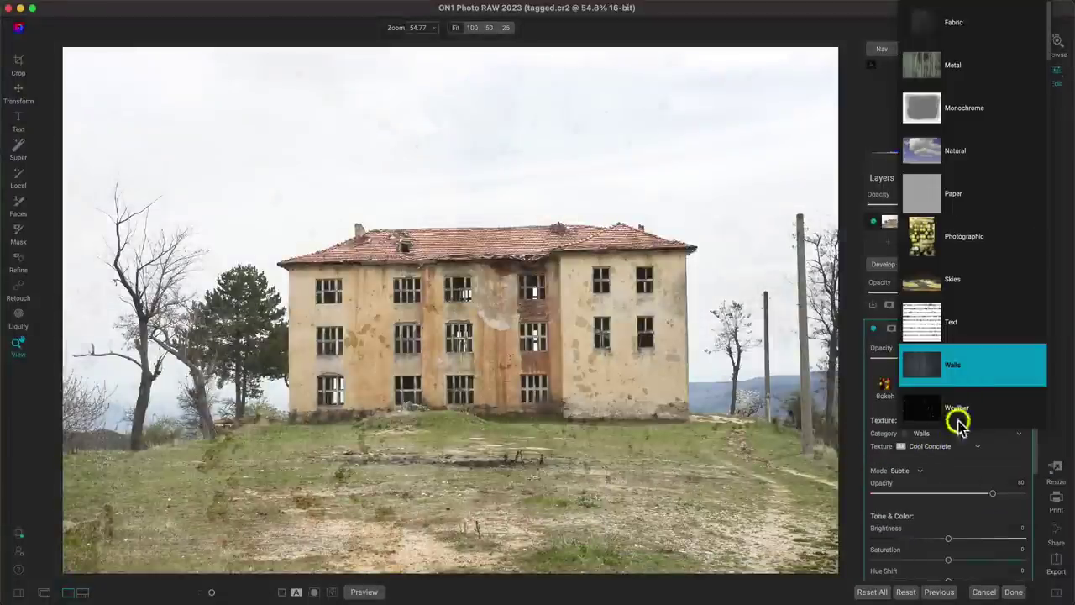
left_click(980, 304)
scroll(979, 302, "down", 8)
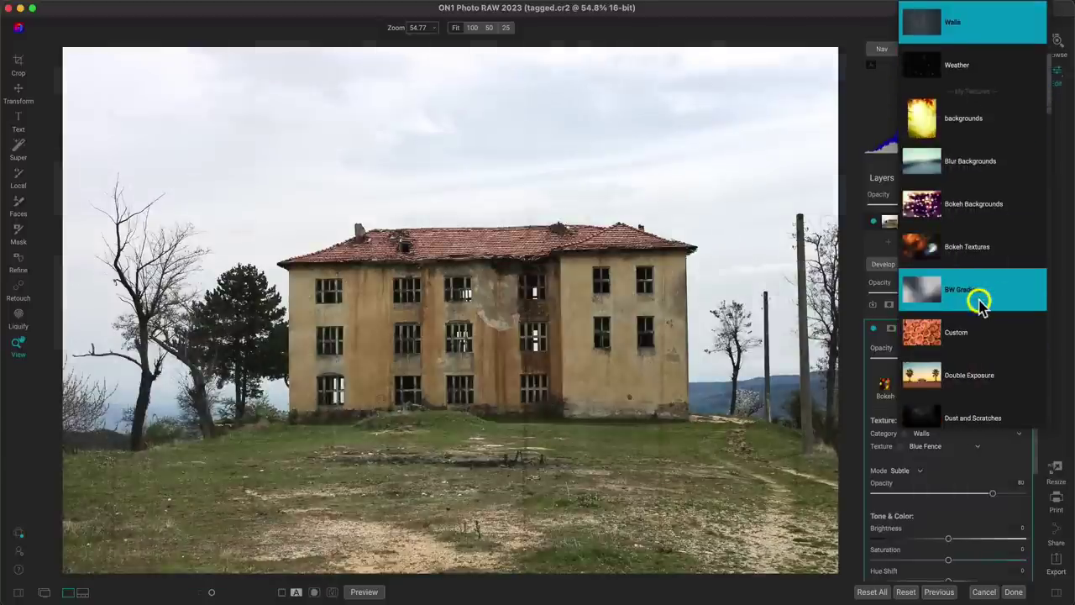
left_click(979, 301)
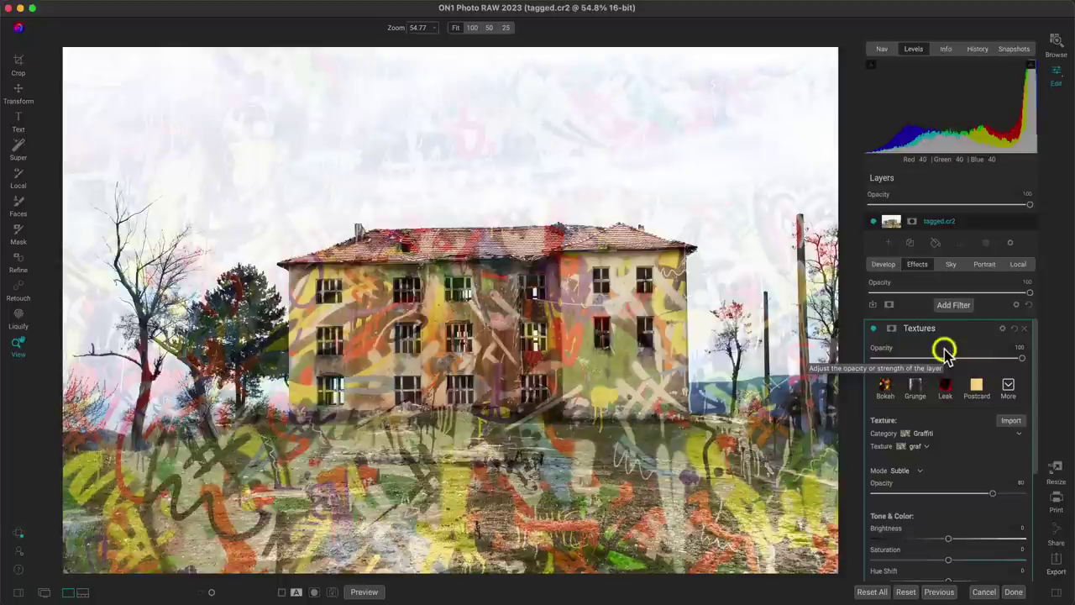
left_click(891, 328)
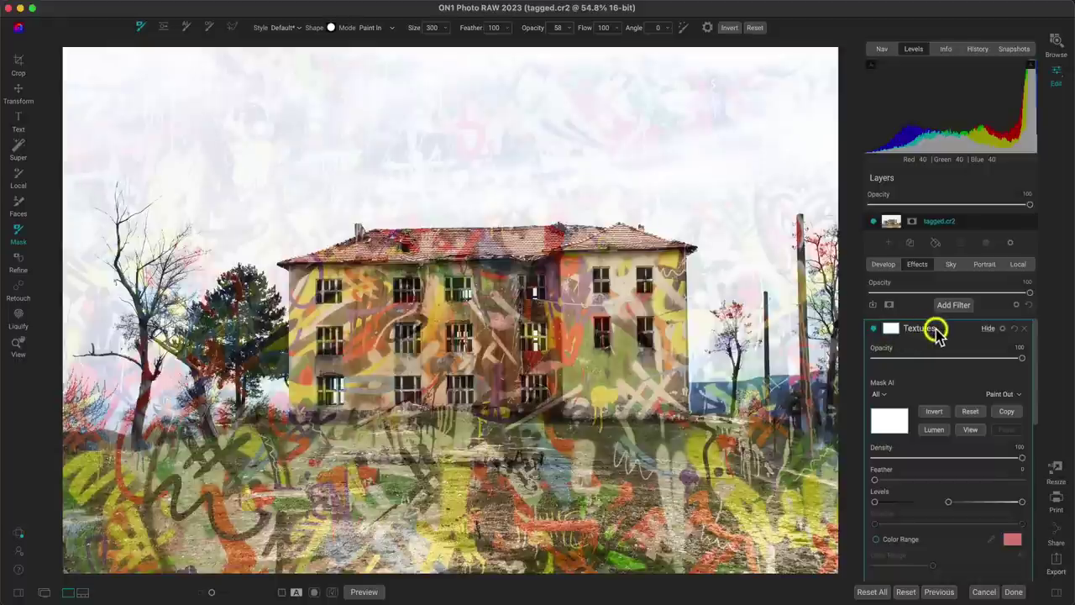
- Limit the graffiti texture to the building with an Architecture AI mask in Paint In mode
left_click(887, 394)
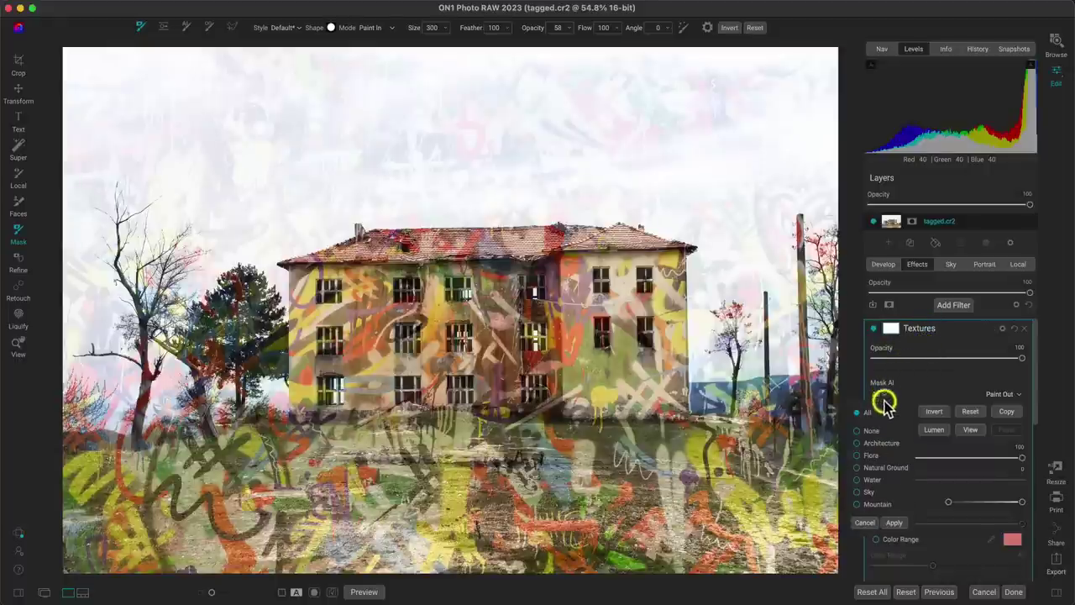
left_click(862, 443)
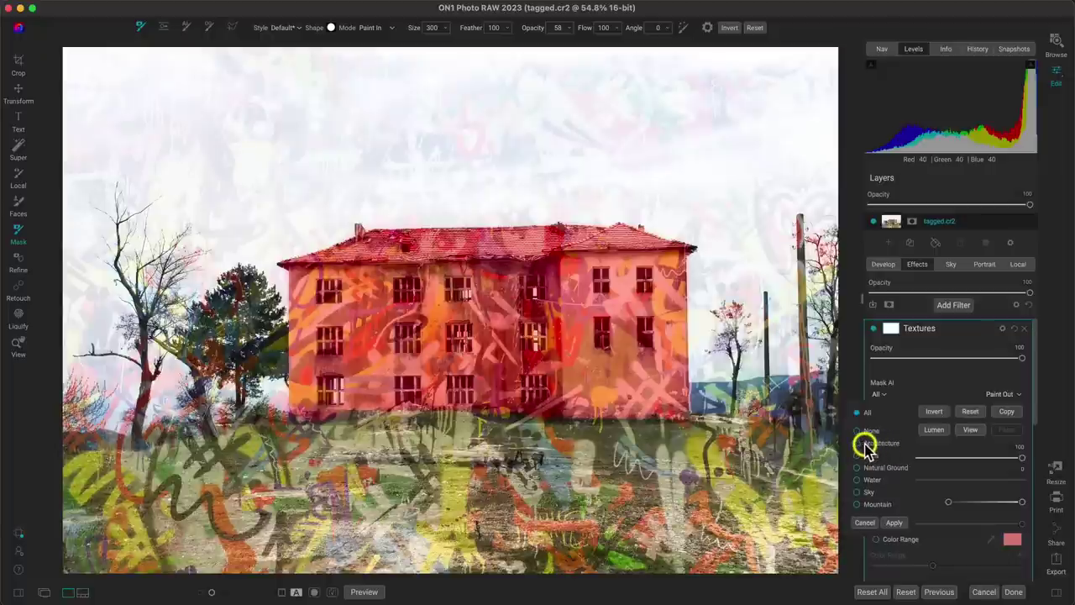
left_click(860, 443)
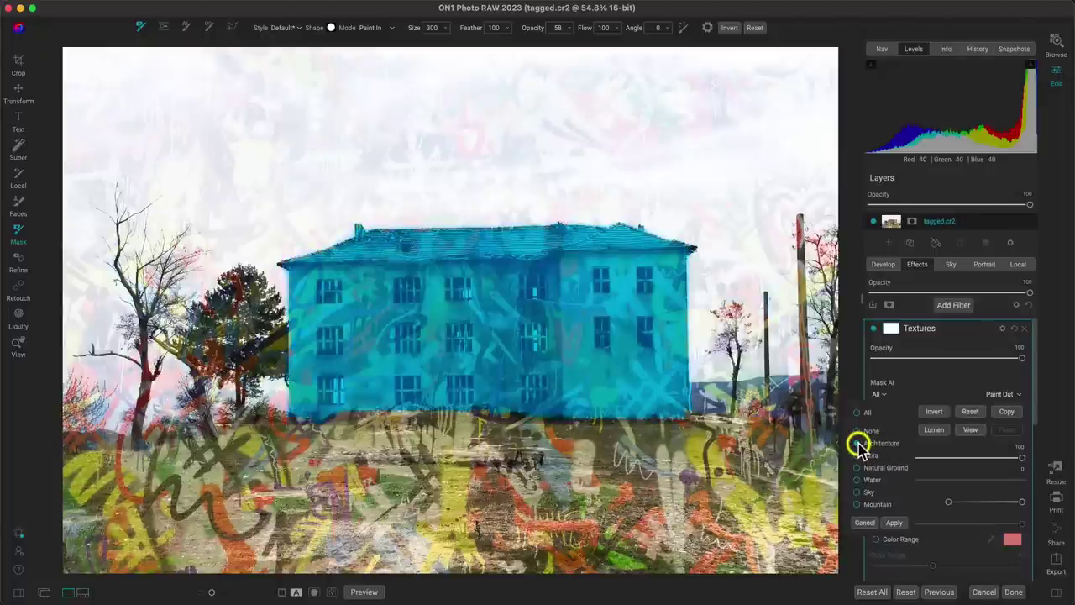
left_click(1007, 394)
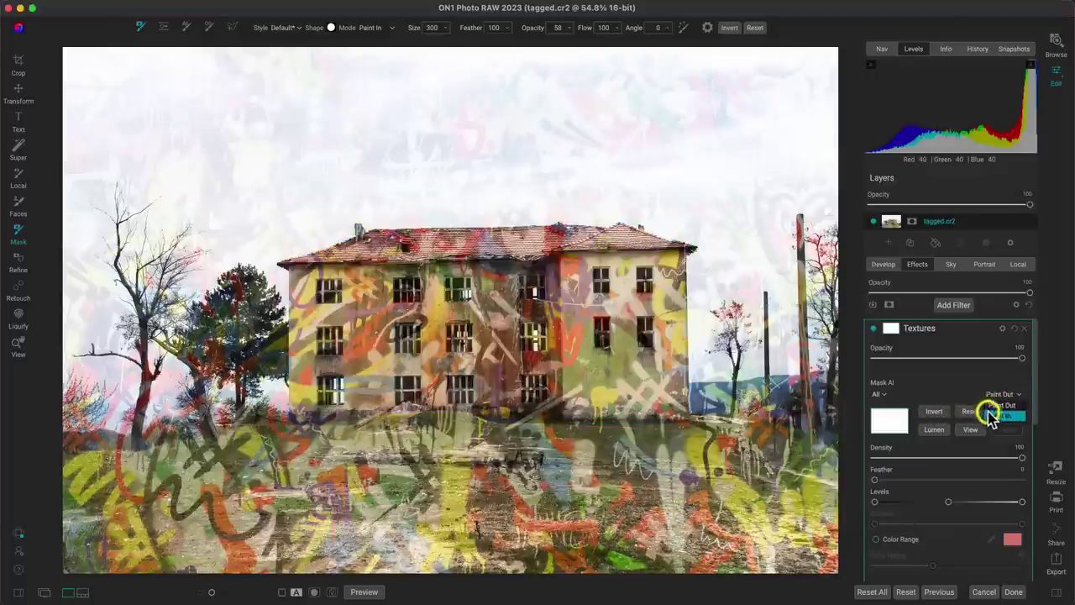
left_click(1014, 417)
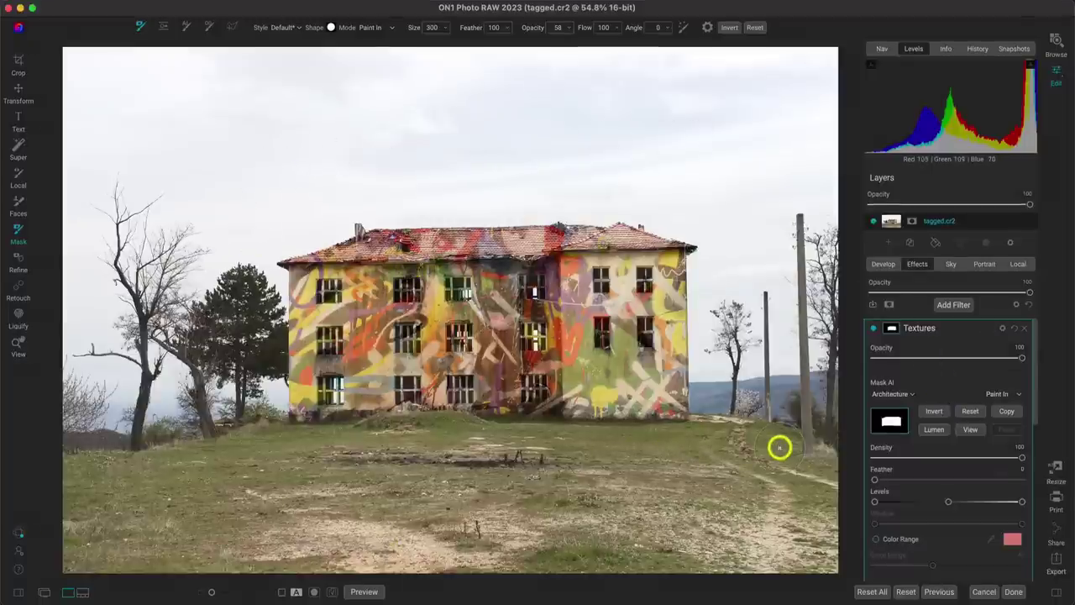
key("z")
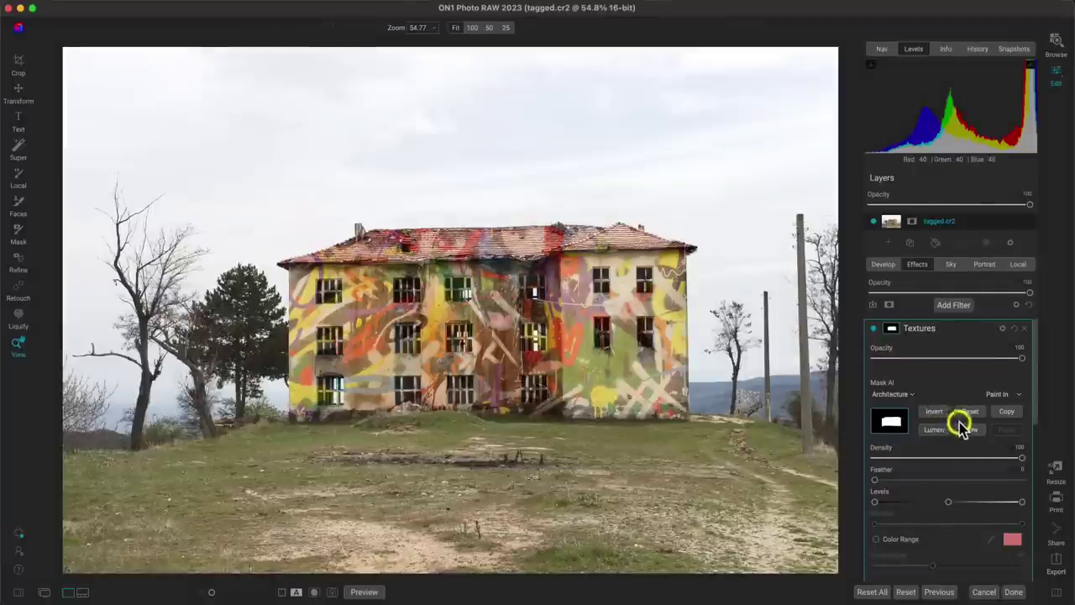
- Preview the black-and-white building mask, then zoom in on the building
left_click(970, 430)
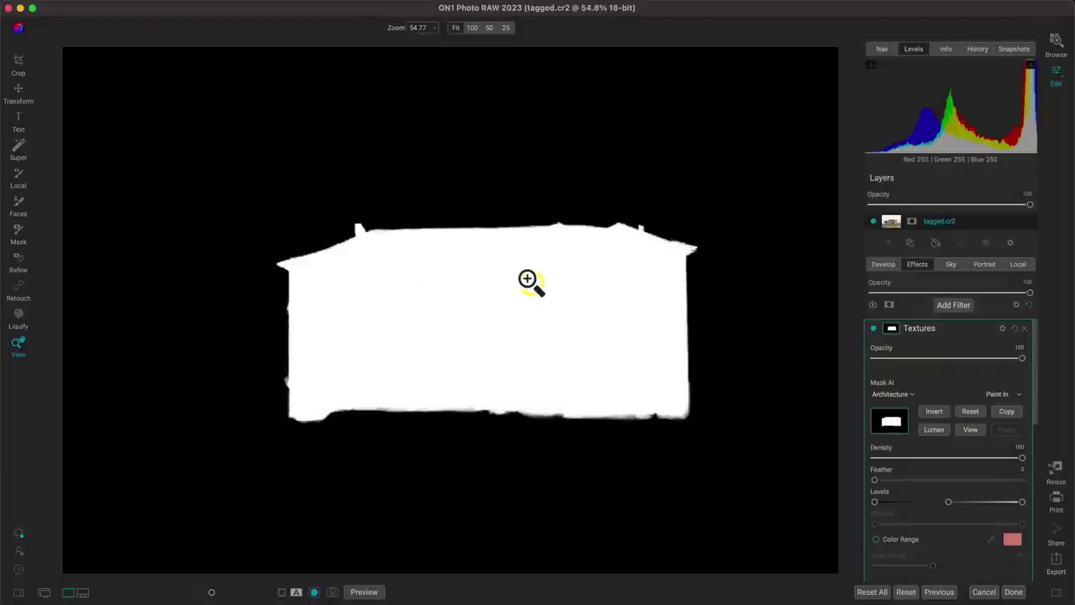
left_click(972, 431)
left_click(500, 290)
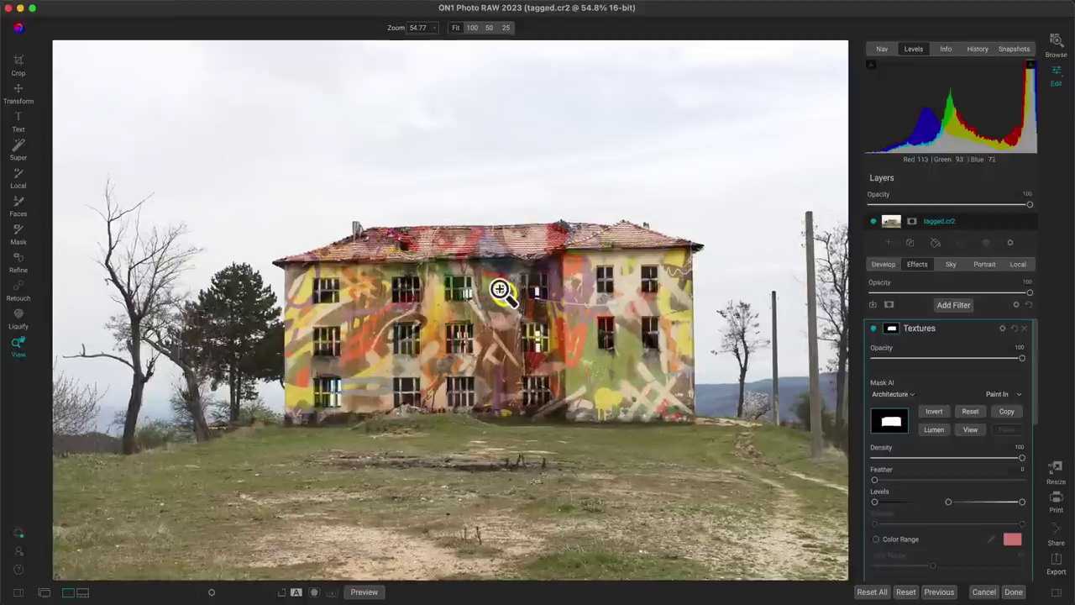
left_click(499, 289)
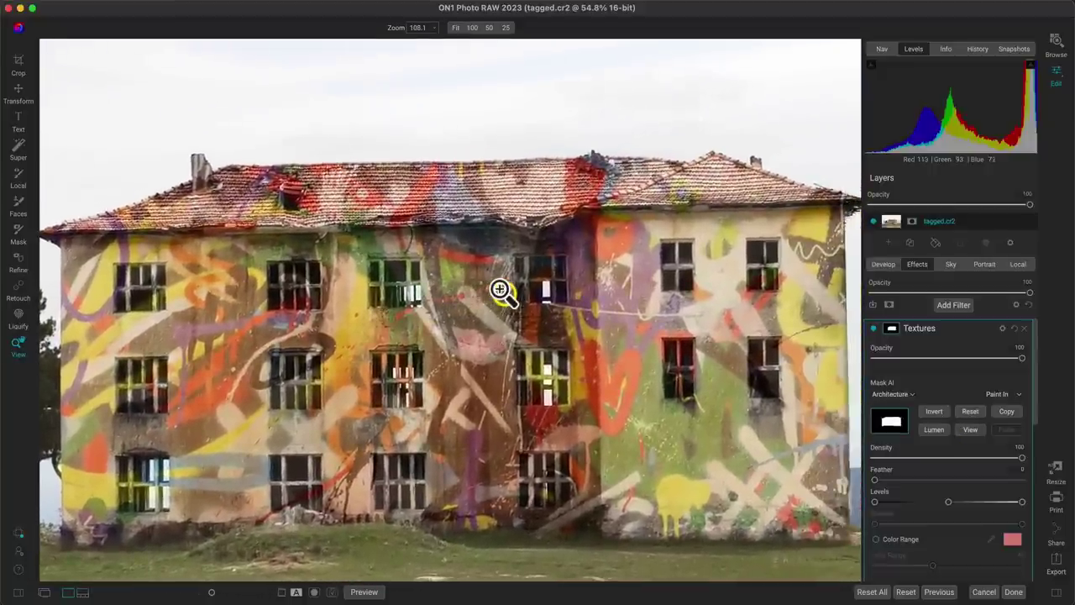
left_click(500, 290, "alt")
left_click(504, 290)
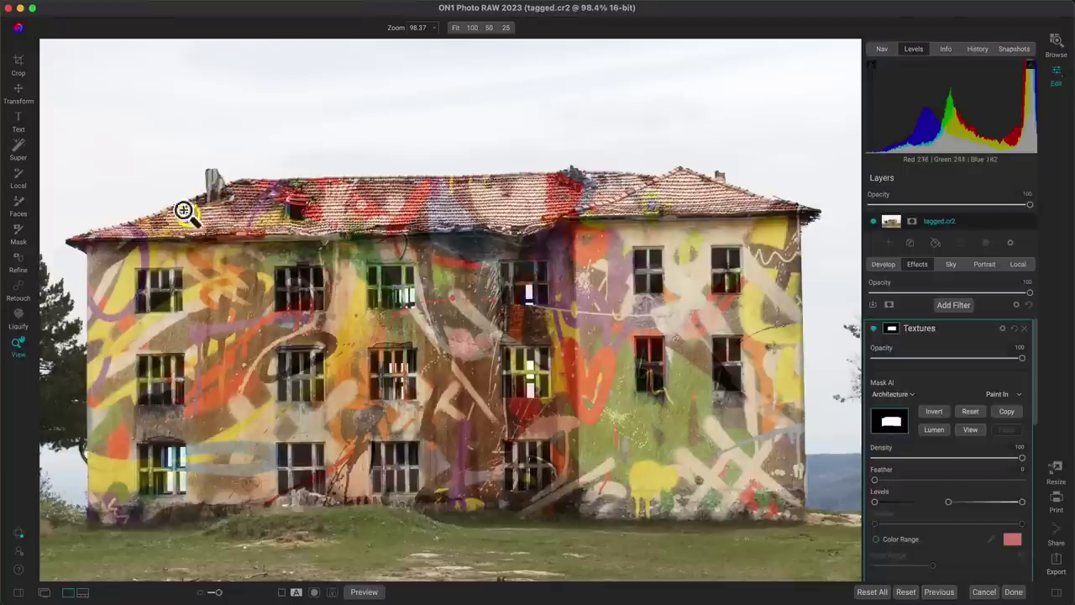
- Toggle the Textures filter off and back on to compare with the original
left_click(875, 328)
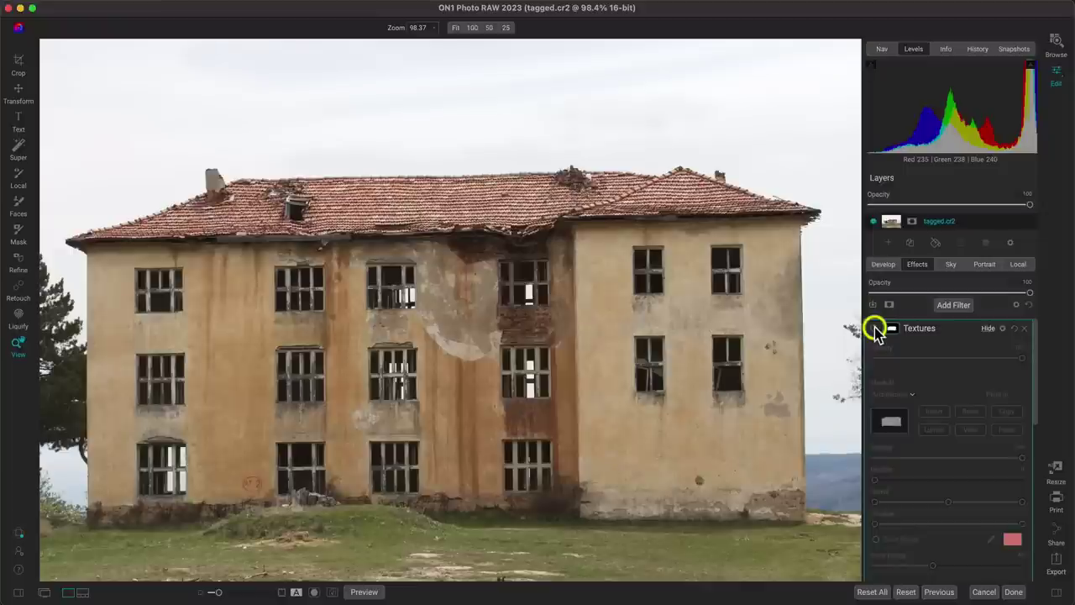
left_click(874, 328)
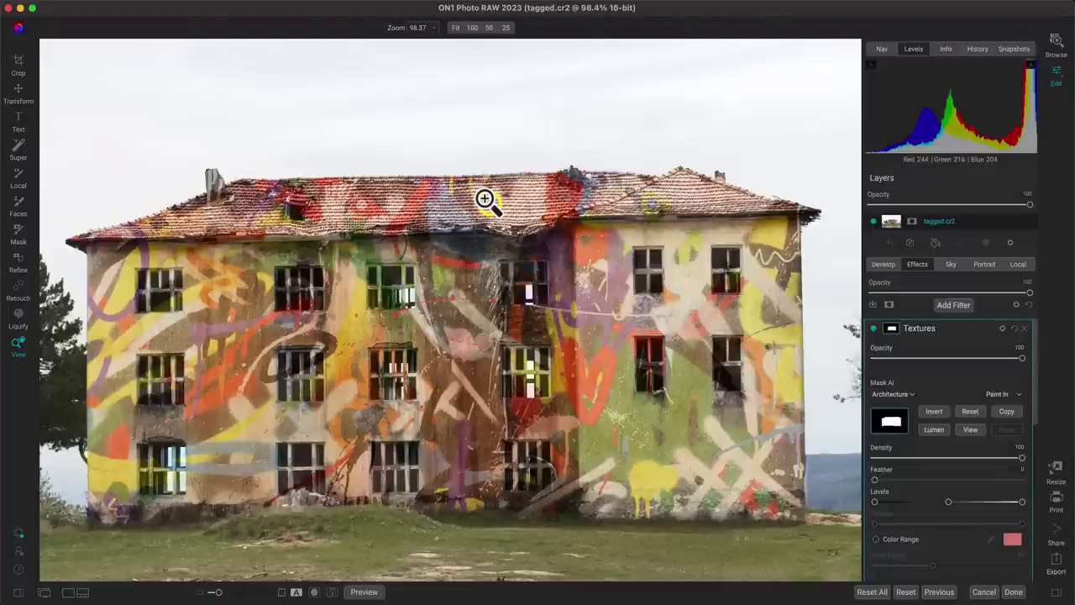
key("b")
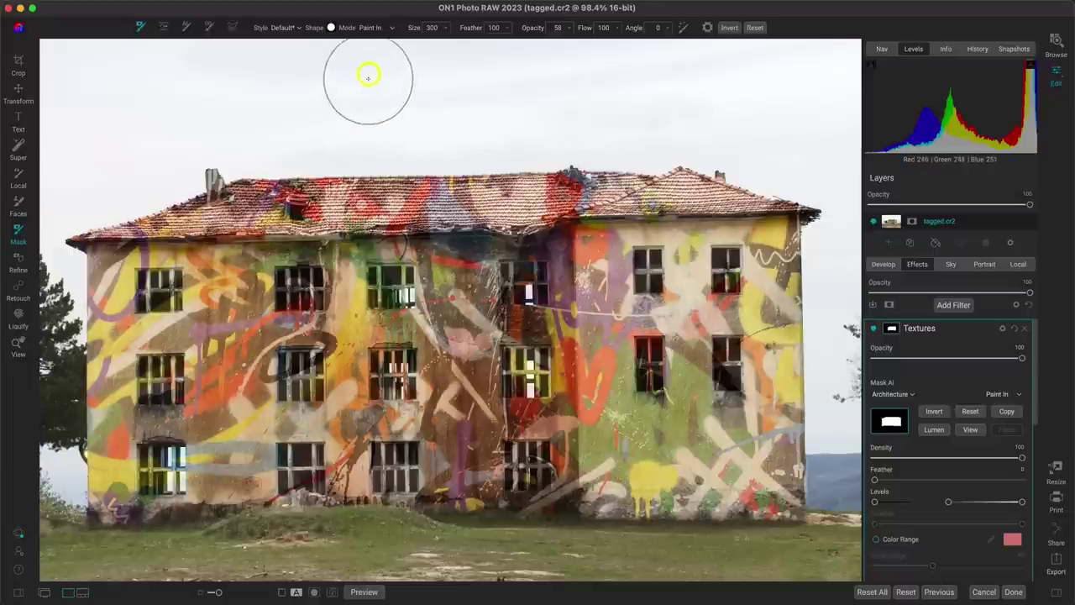
- Set the mask brush to Paint Out mode with size 200 and opacity 100
left_click(378, 28)
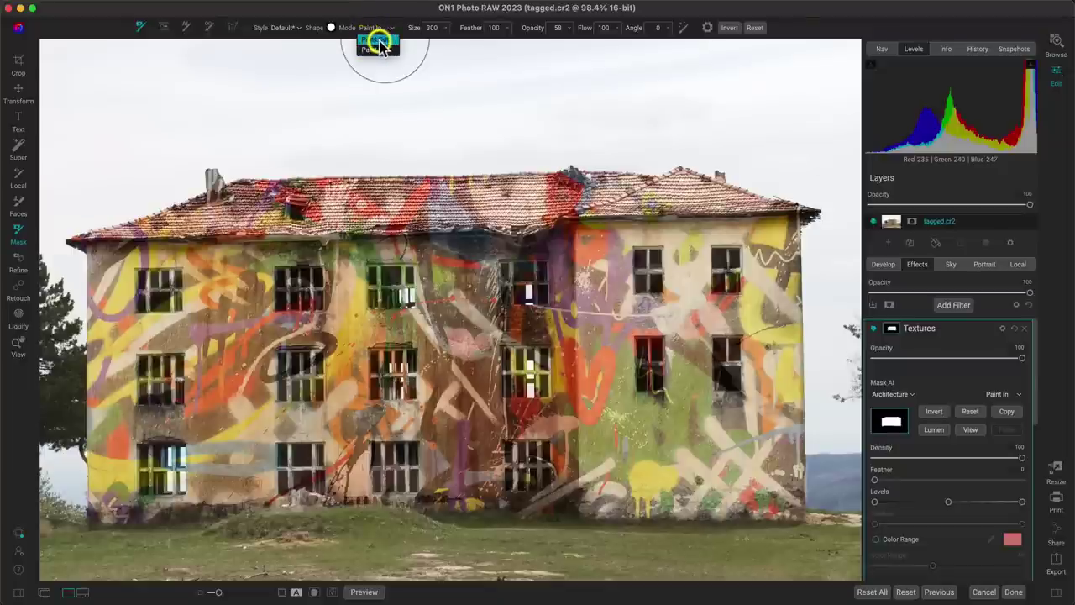
left_click(371, 40)
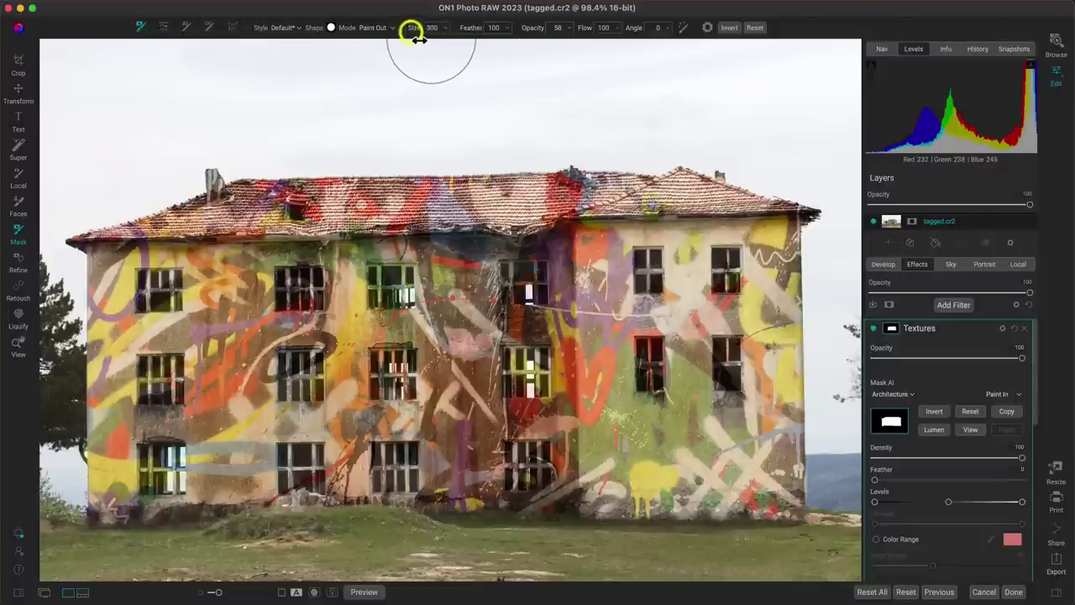
left_click_drag(413, 37, 406, 34)
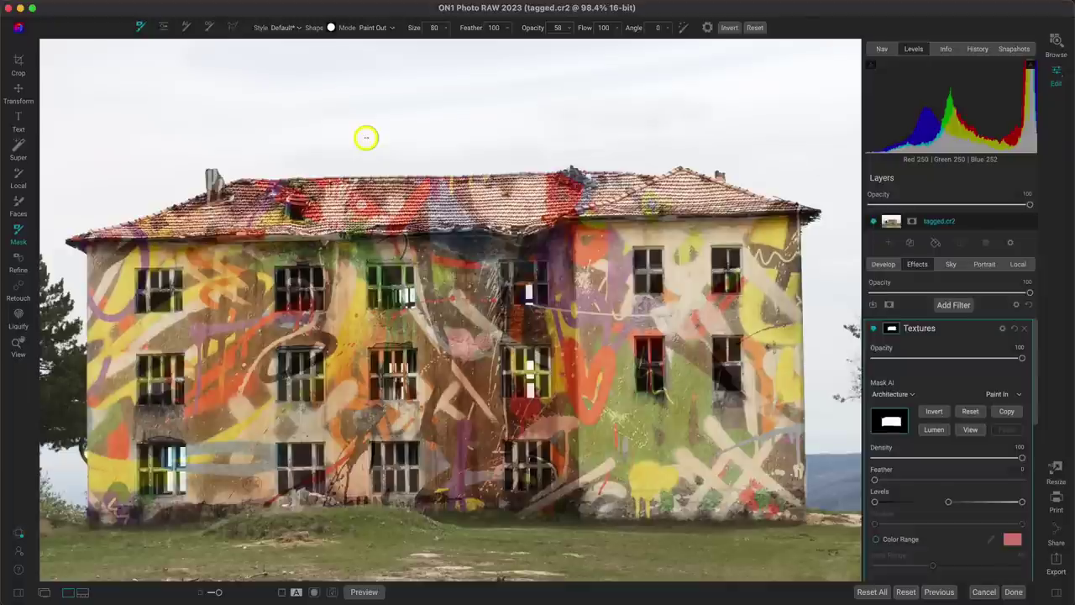
key("bracketright")
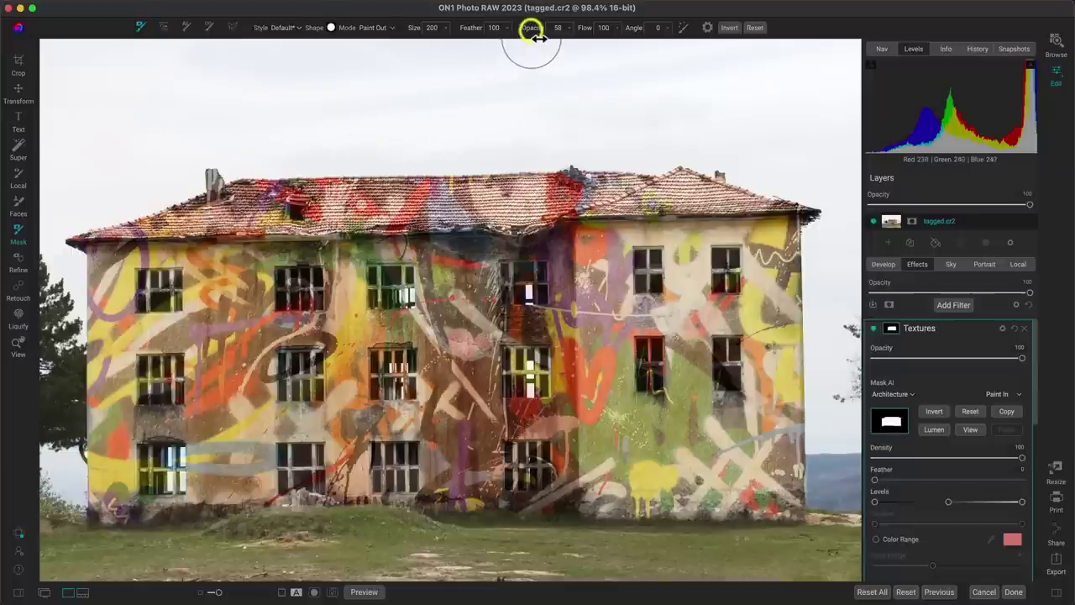
left_click_drag(533, 30, 613, 27)
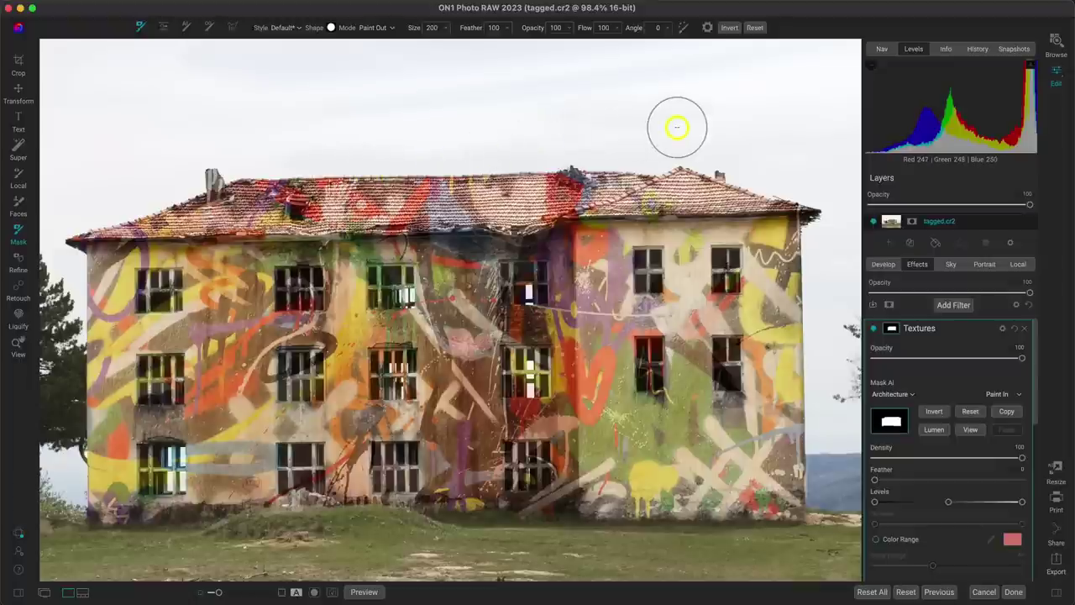
scroll(677, 127, "down", 1)
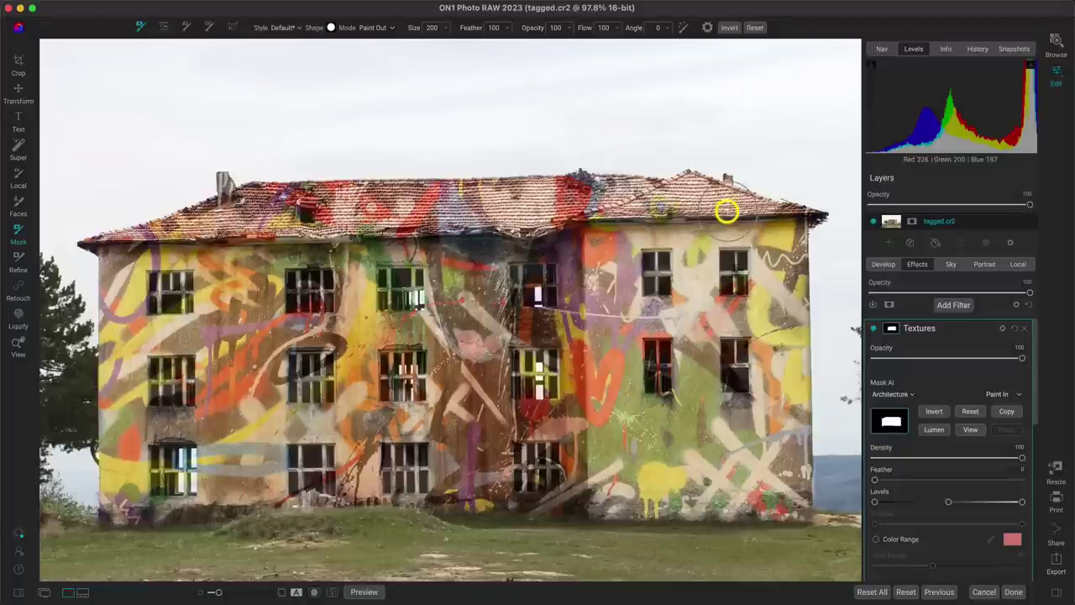
- In mask view, paint out straight bands along the top edge and the stray roofline strip
left_click(971, 429)
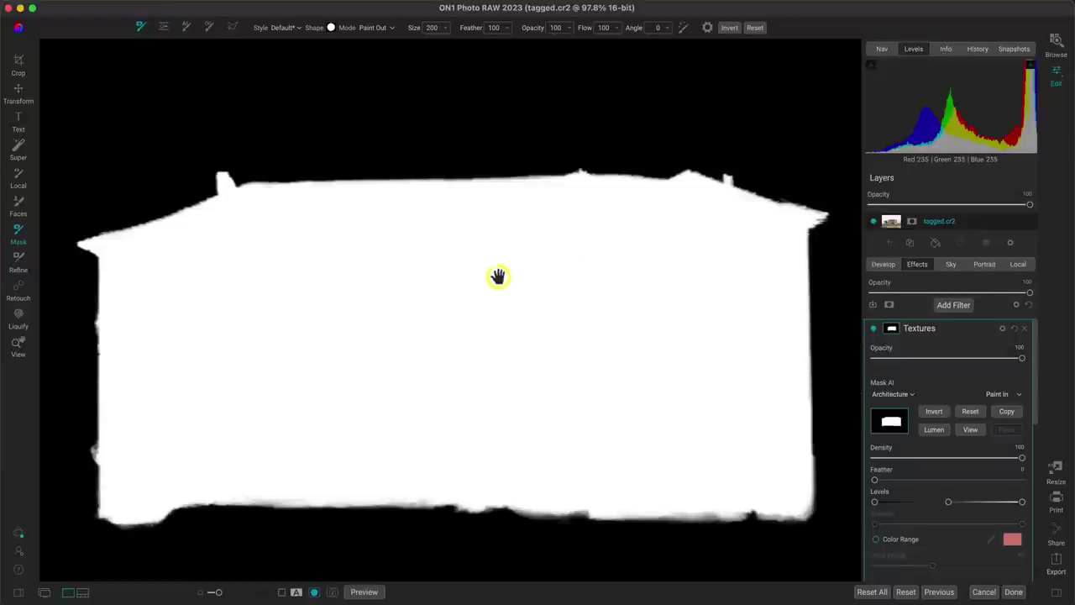
left_click_drag(493, 277, 497, 280)
key("super+0")
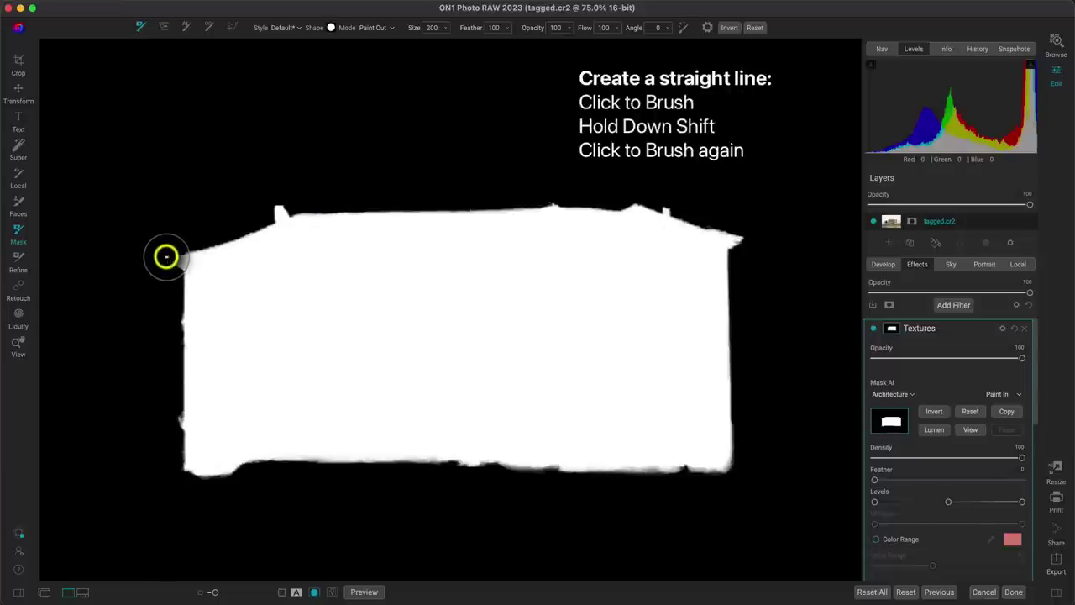
left_click(183, 257)
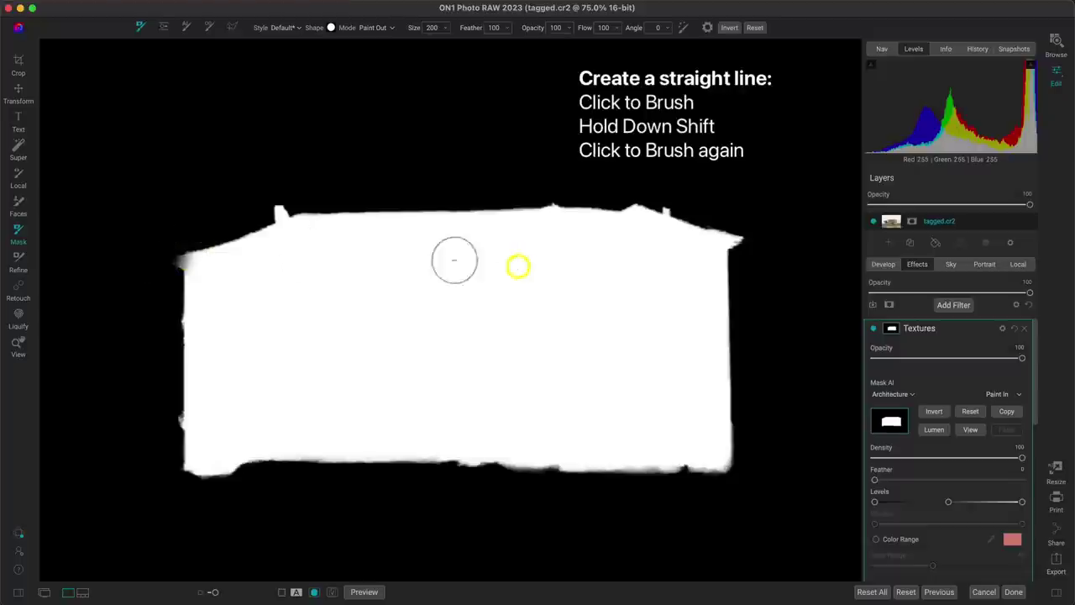
left_click(746, 237, "shift")
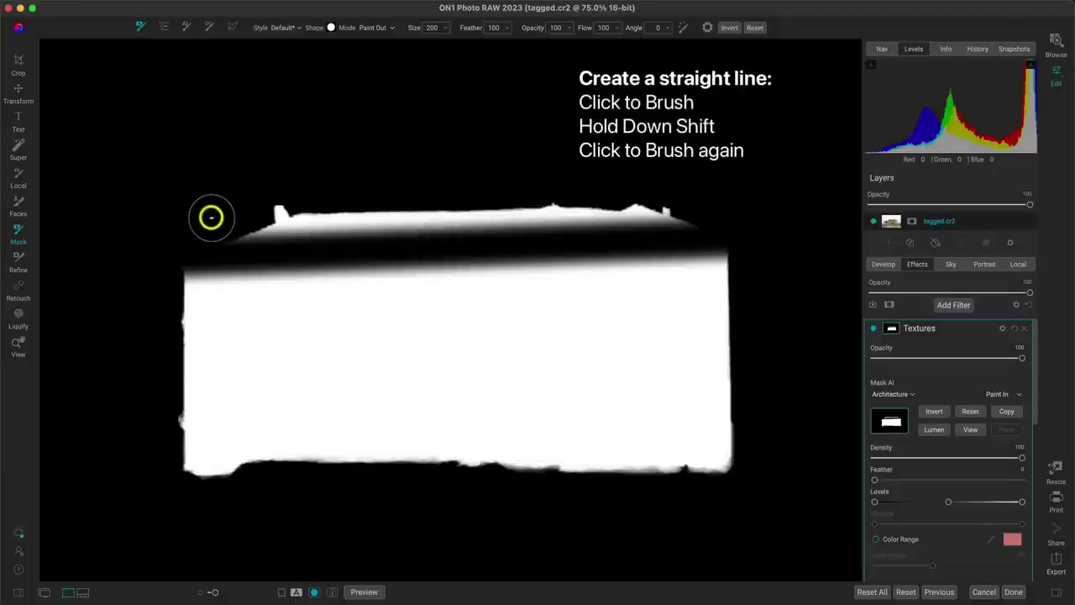
left_click(210, 217, "shift")
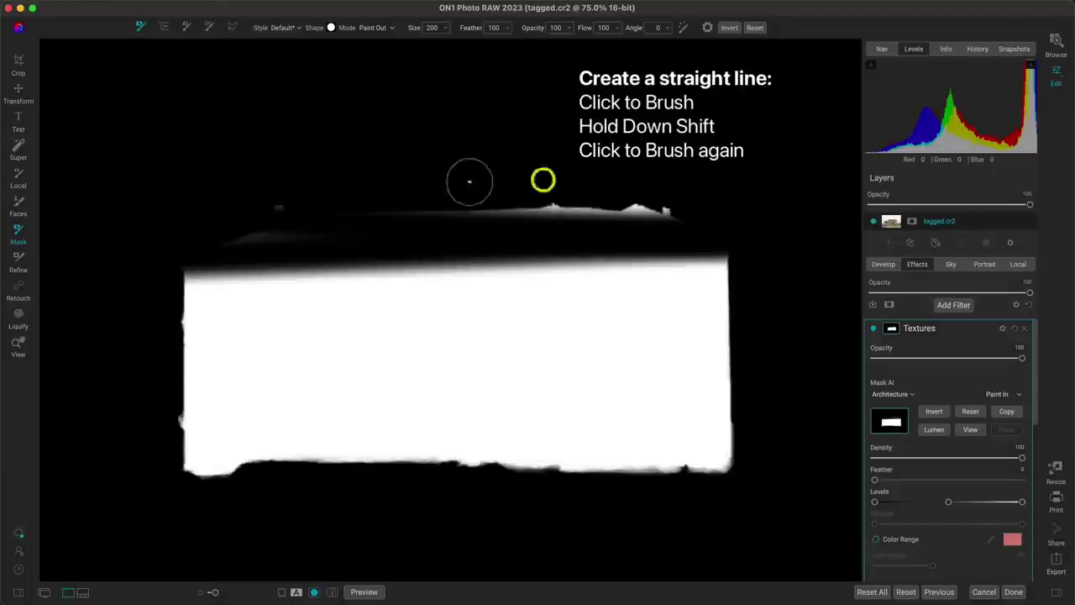
left_click(724, 212, "shift")
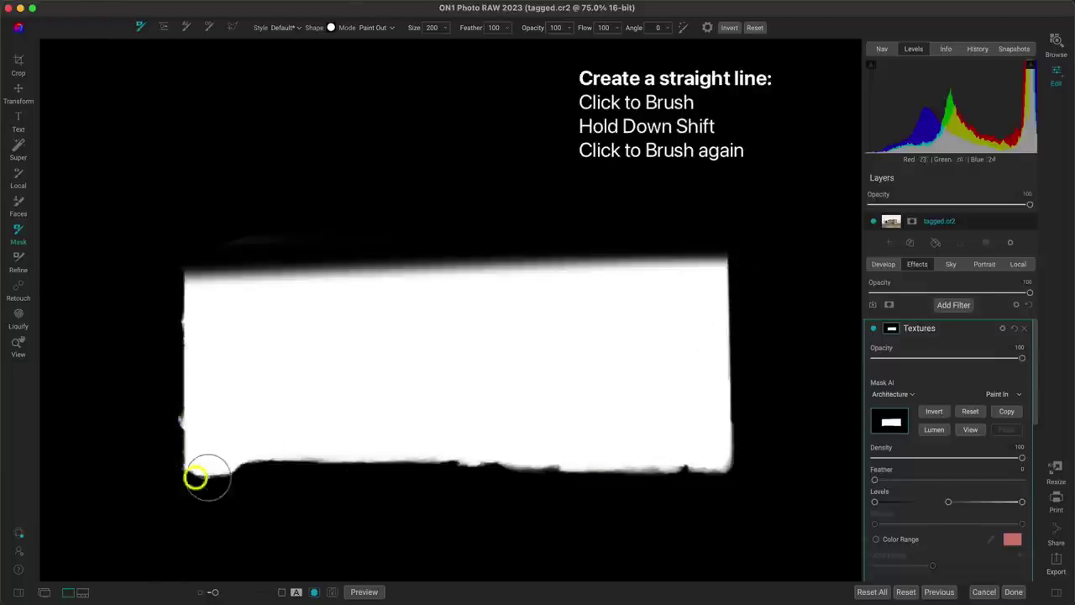
- Straighten the ragged bottom edge, undo a test diagonal stroke, and return to the photo
left_click(172, 469)
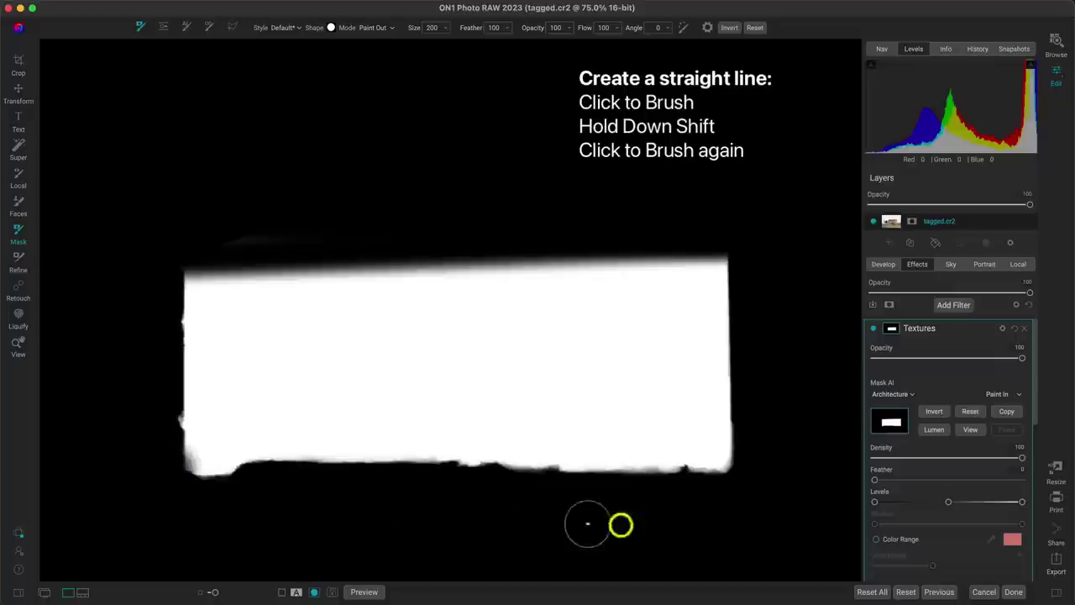
left_click(736, 471, "shift")
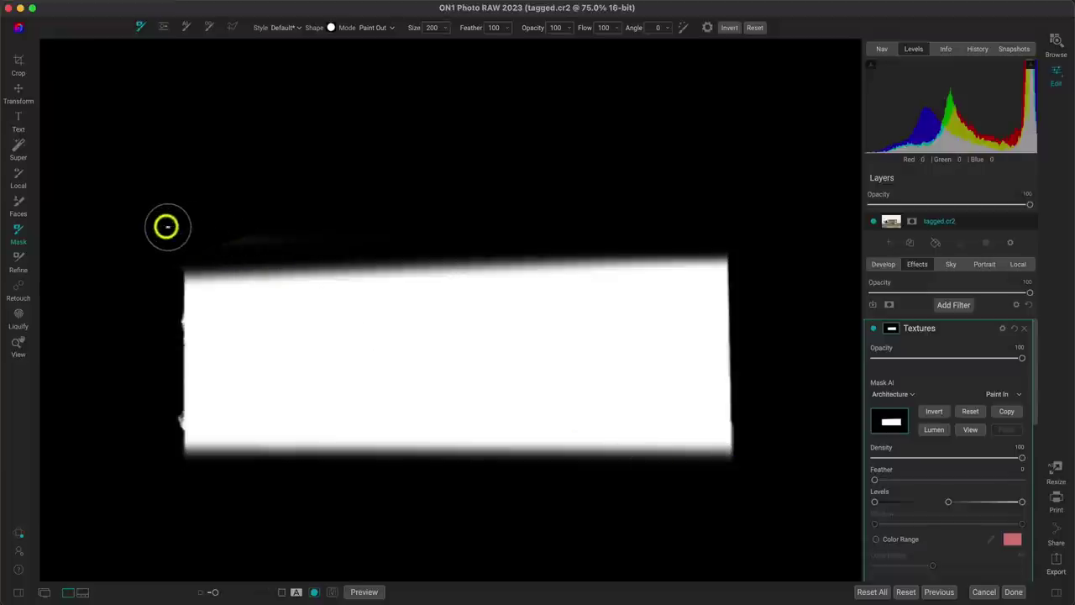
left_click(165, 226, "shift")
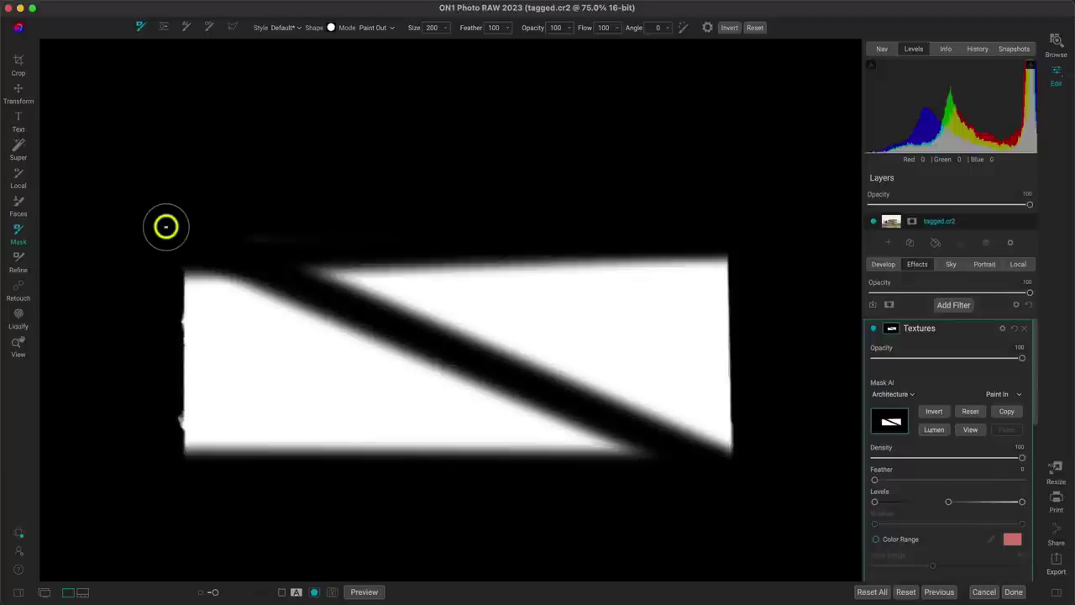
key("super+z")
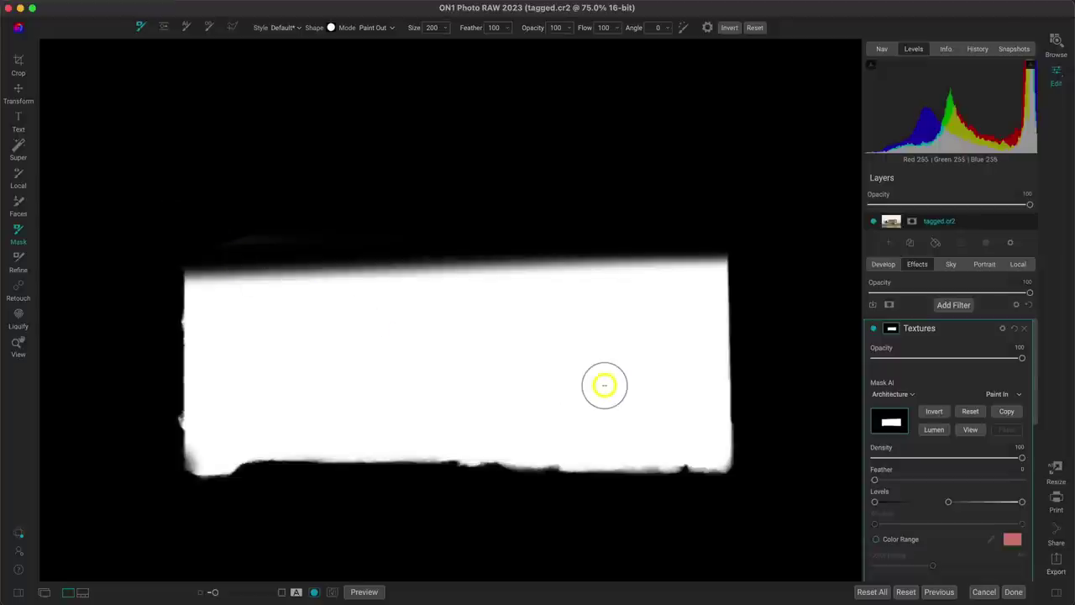
left_click(972, 432)
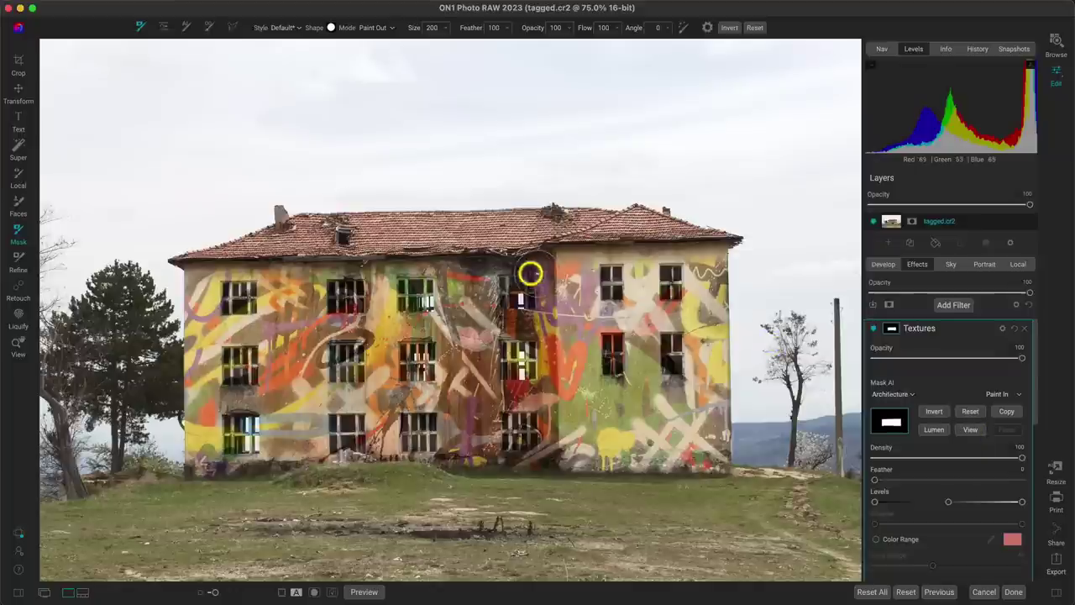
key("super+equal")
key("super+equal")
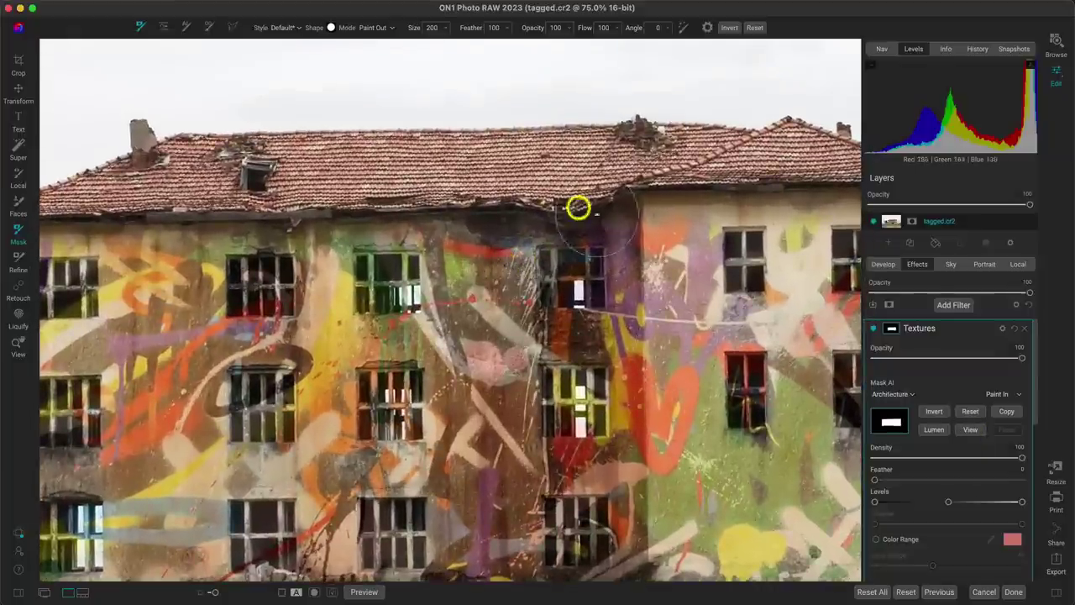
left_click_drag(242, 216, 396, 220)
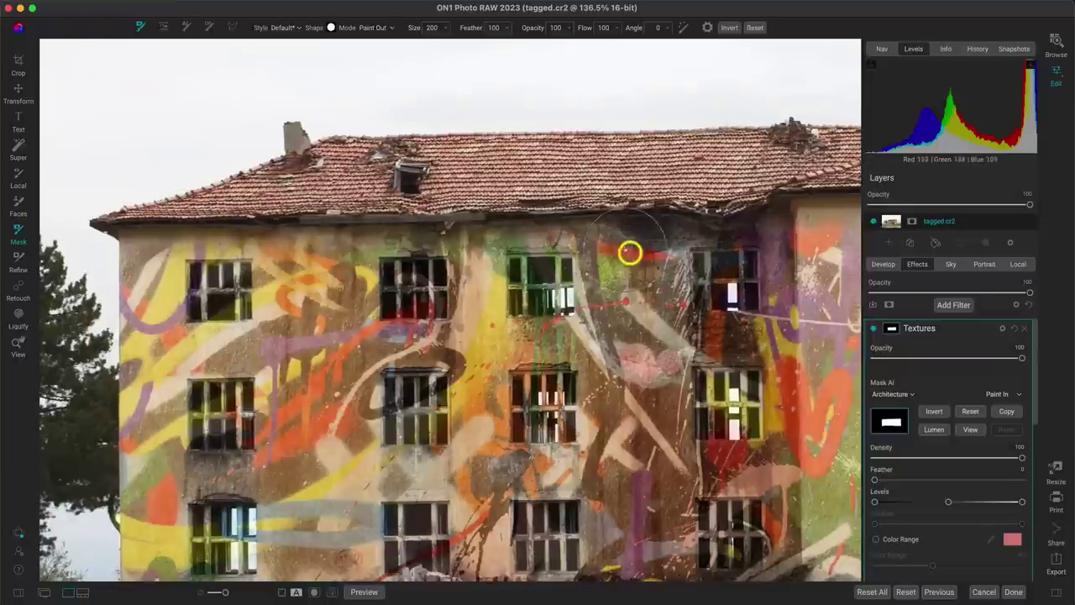
left_click_drag(630, 252, 329, 300)
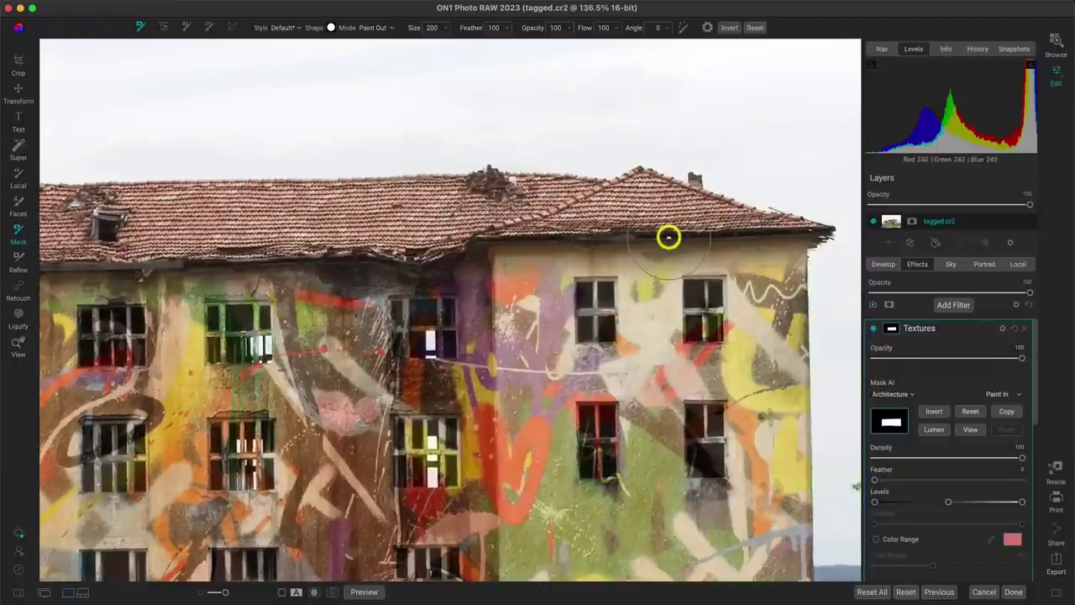
left_click_drag(525, 257, 444, 288)
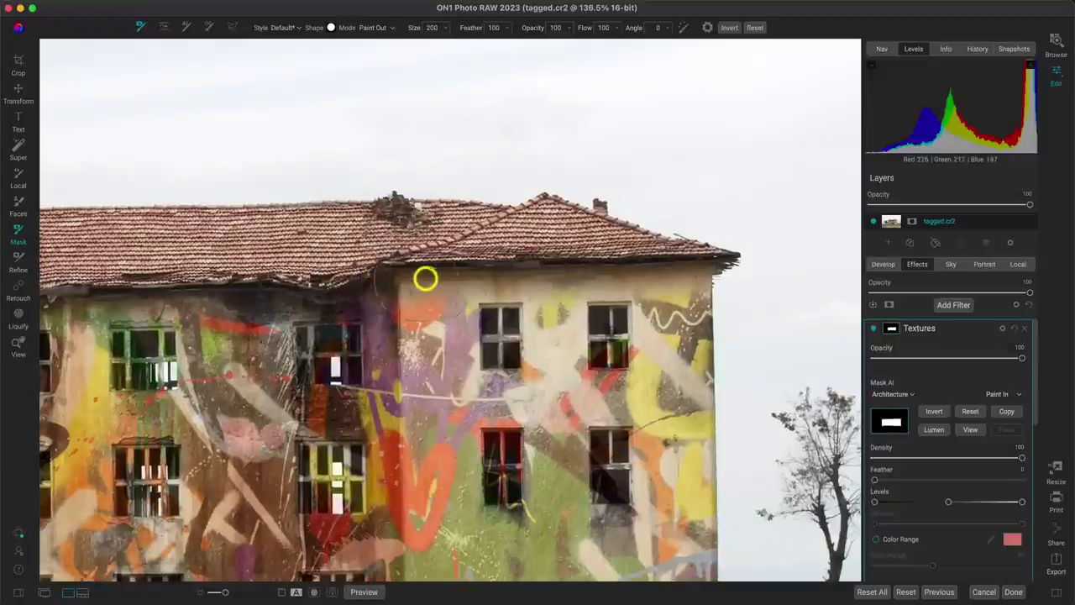
left_click_drag(592, 284, 672, 328)
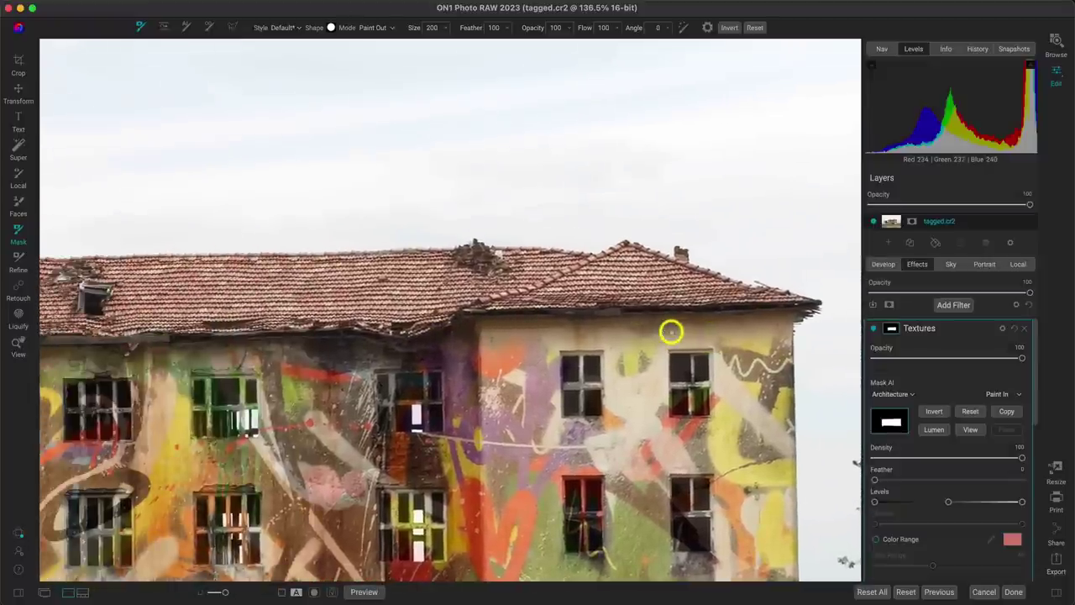
left_click_drag(496, 329, 684, 330)
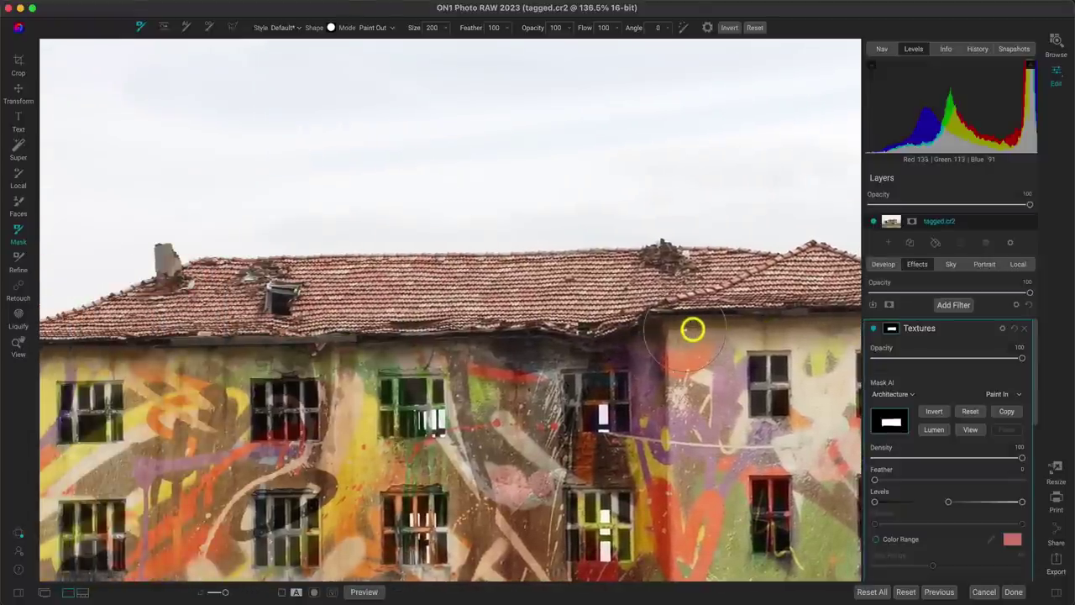
left_click(970, 430)
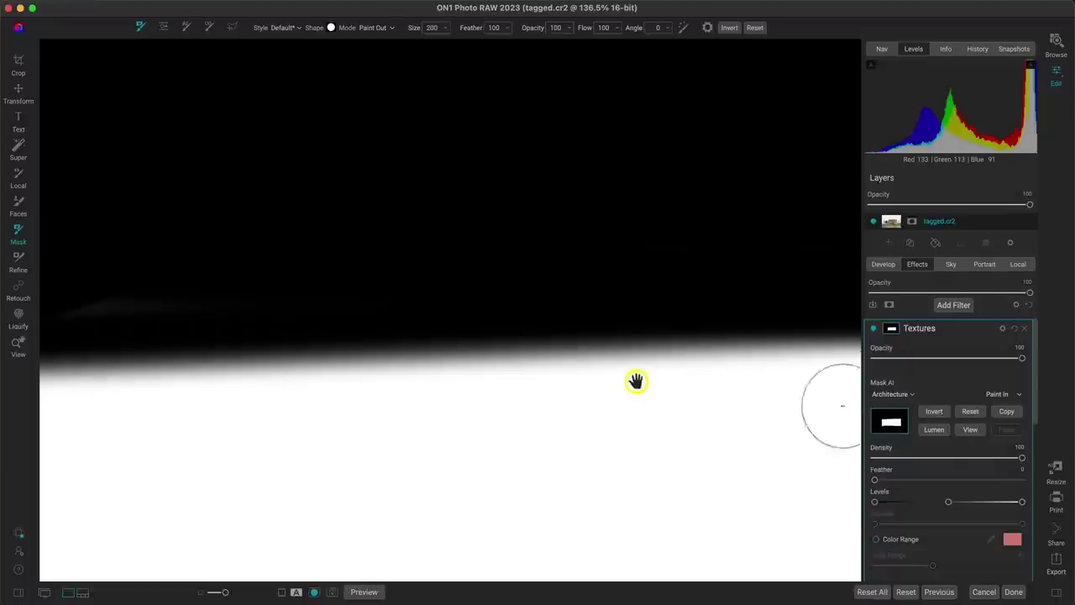
left_click_drag(636, 381, 612, 288)
key("super+0")
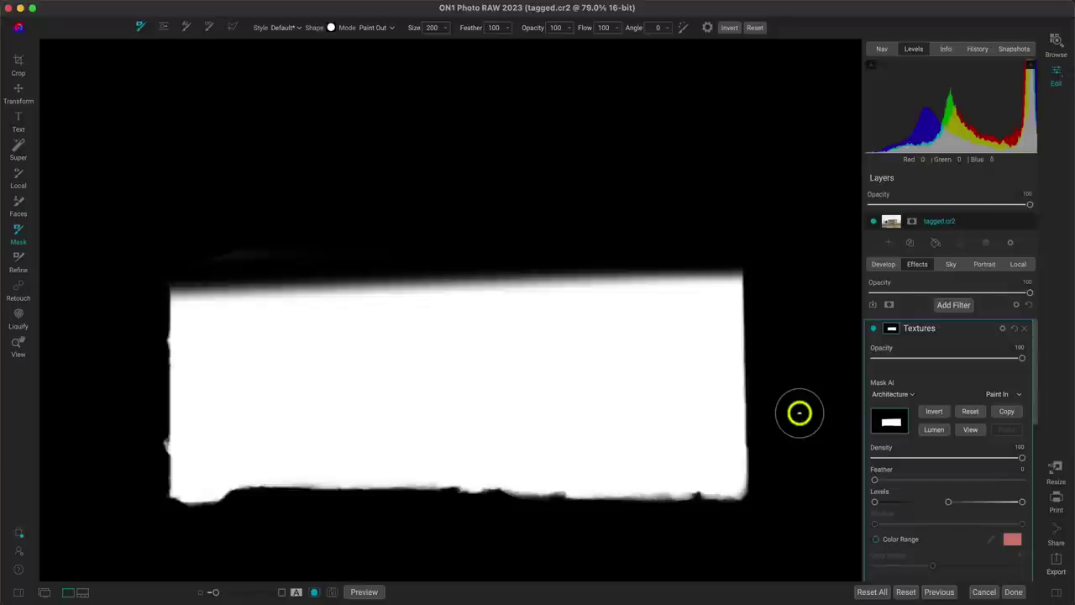
left_click(973, 430)
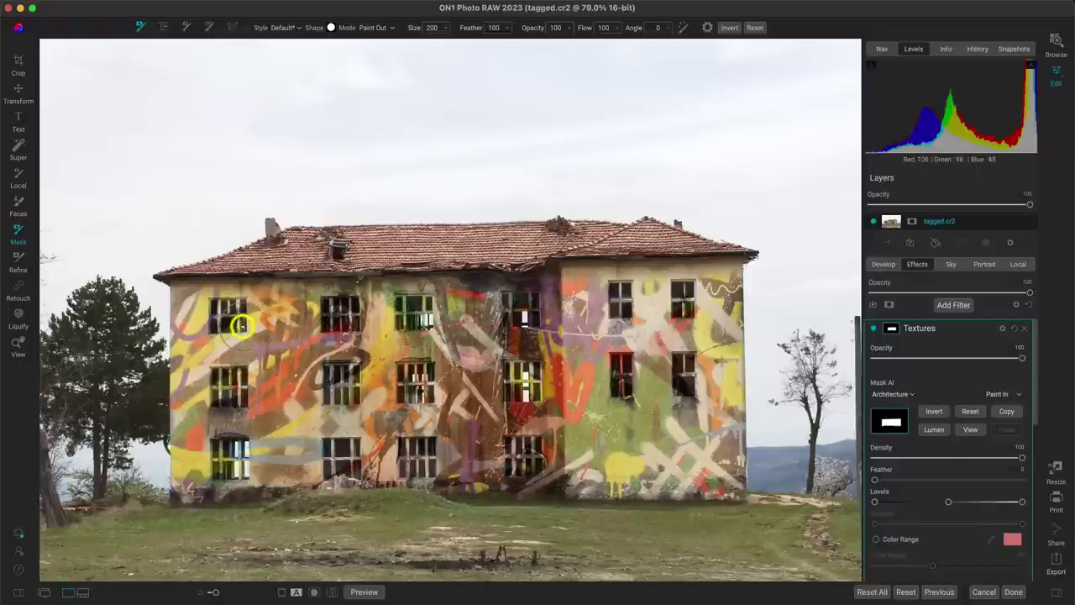
mouse_move(241, 327)
left_mouse_down()
mouse_move(332, 351)
mouse_move(268, 307)
mouse_move(224, 335)
mouse_move(265, 376)
mouse_move(332, 359)
mouse_move(299, 413)
mouse_move(260, 345)
mouse_move(234, 398)
mouse_move(201, 420)
mouse_move(198, 319)
mouse_move(182, 391)
mouse_move(297, 440)
mouse_move(417, 400)
mouse_move(410, 351)
mouse_move(361, 383)
mouse_move(343, 378)
mouse_move(375, 333)
mouse_move(473, 333)
mouse_move(420, 305)
mouse_move(363, 304)
mouse_move(382, 278)
mouse_move(294, 297)
mouse_move(288, 313)
mouse_move(198, 278)
mouse_move(183, 302)
mouse_move(194, 375)
mouse_move(235, 419)
mouse_move(379, 408)
mouse_move(444, 380)
mouse_move(460, 330)
mouse_move(488, 322)
mouse_move(383, 308)
left_mouse_up()
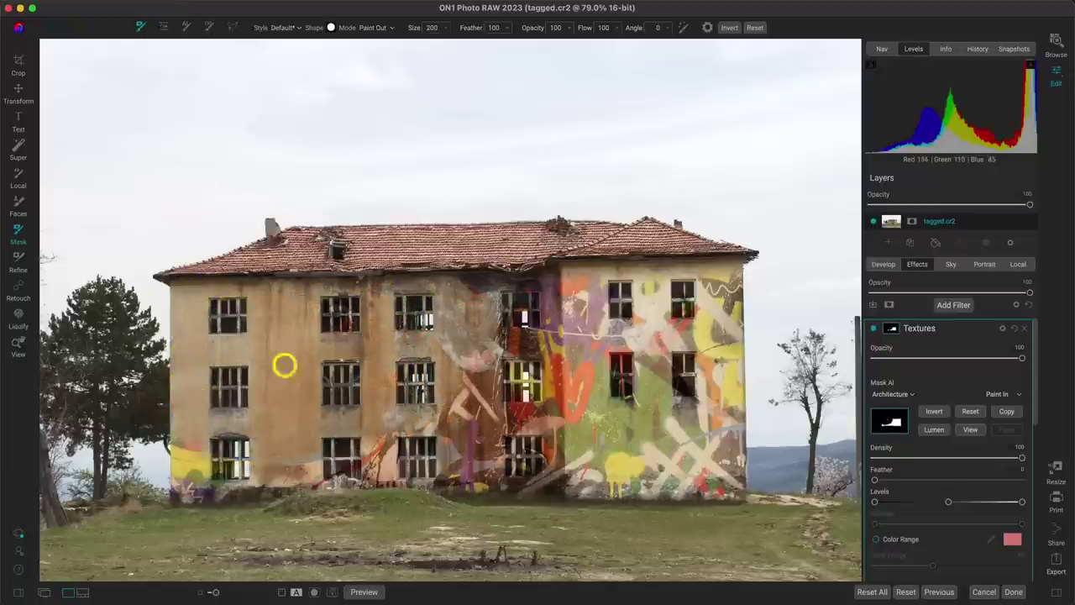
mouse_move(284, 364)
left_mouse_down()
mouse_move(288, 166)
mouse_move(334, 139)
left_mouse_up()
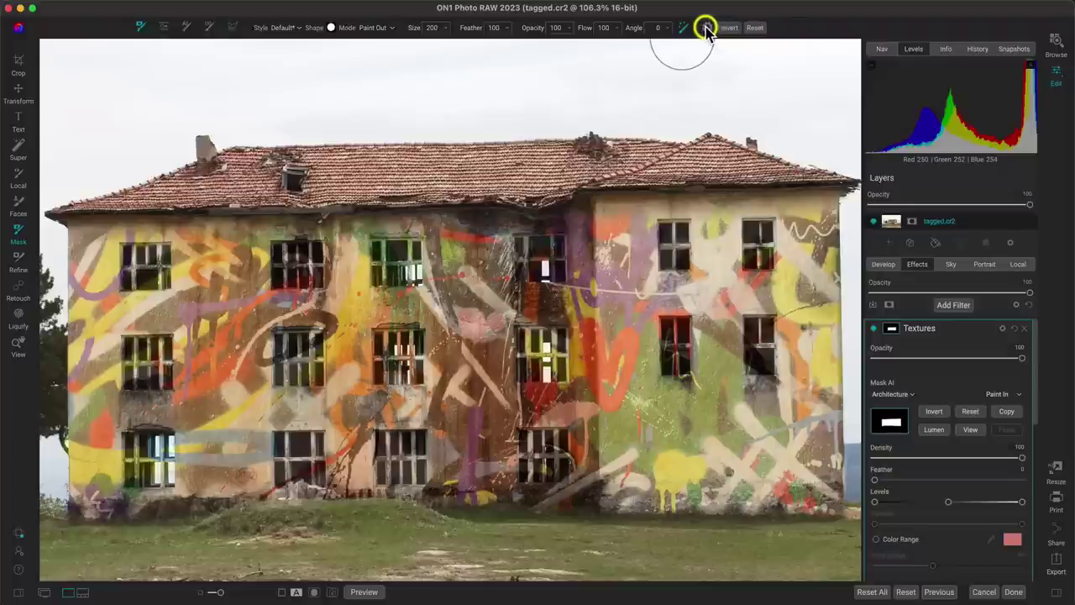
left_click(707, 29)
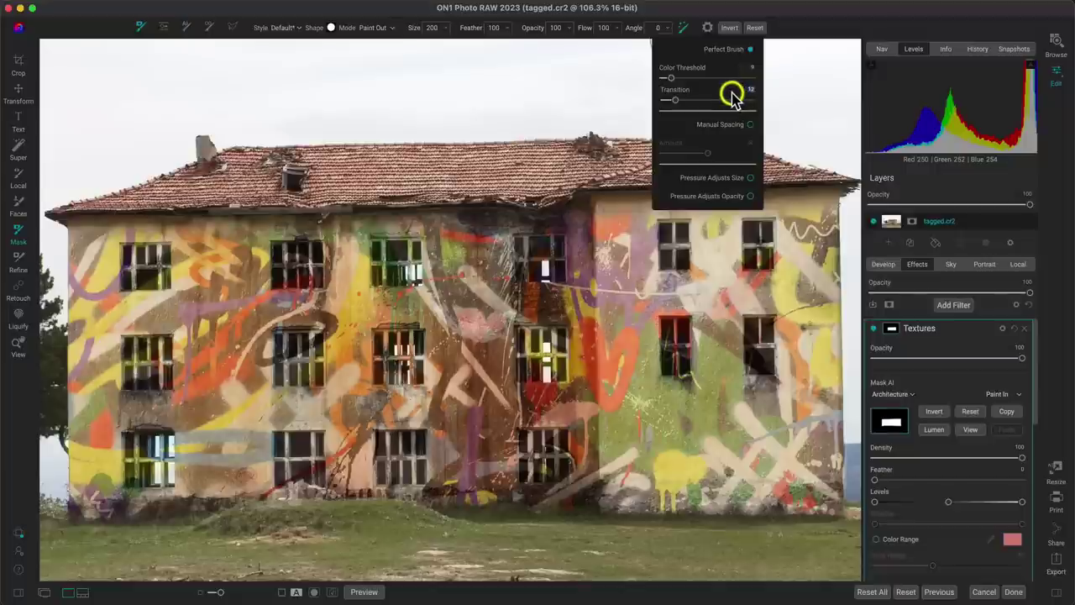
left_click(708, 29)
left_click(707, 29)
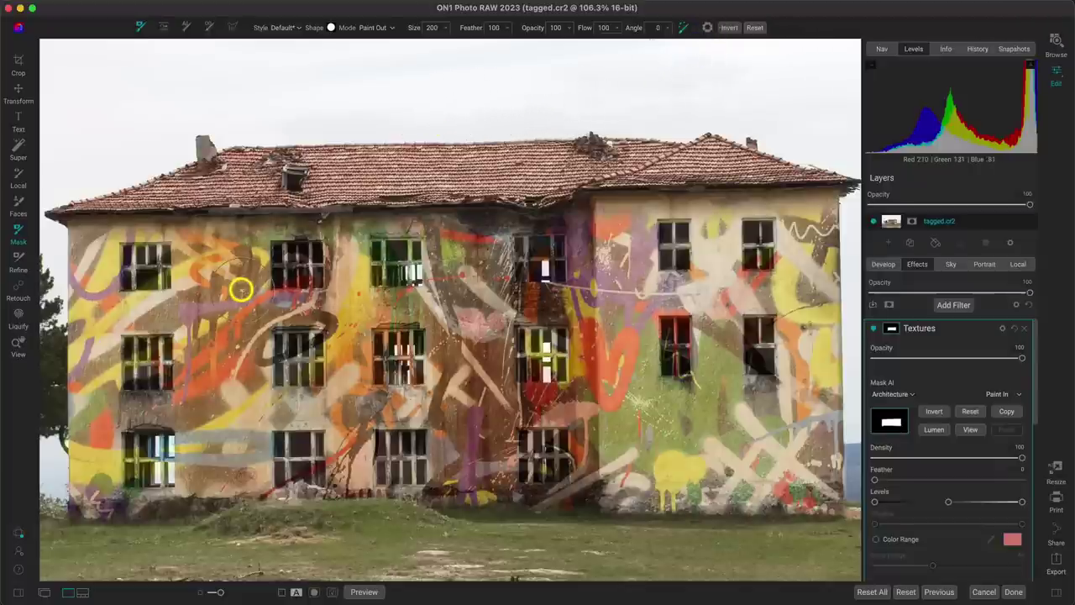
- Set the brush to size 600 and paint the graffiti texture off the window panes
scroll(241, 289, "up", 5)
scroll(241, 289, "left", 5)
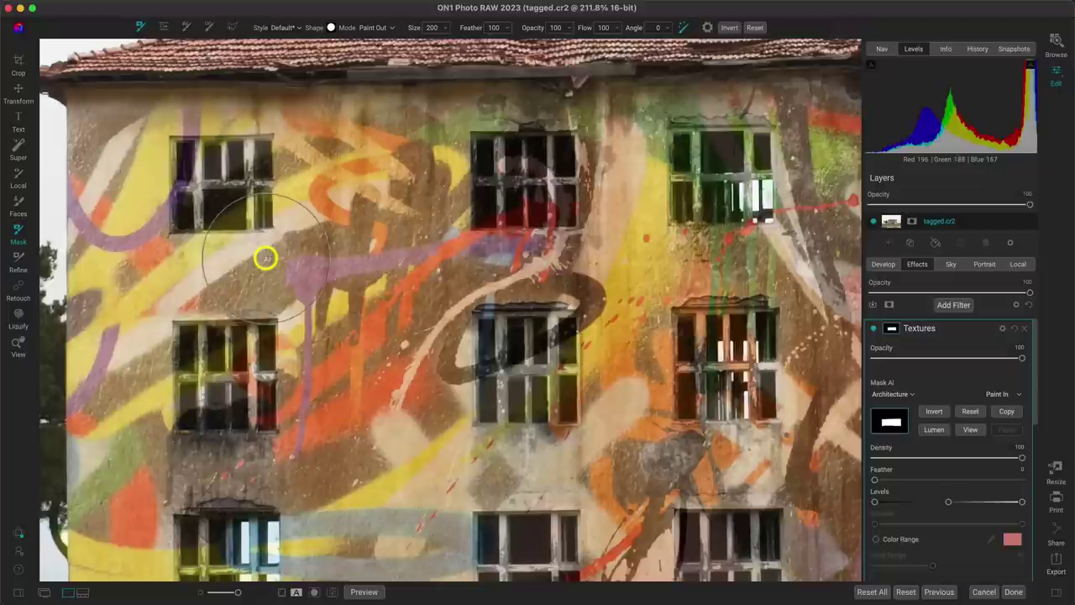
key("bracketright")
key("bracketright")
key("bracketright")
key("bracketright")
key("bracketright")
key("bracketright")
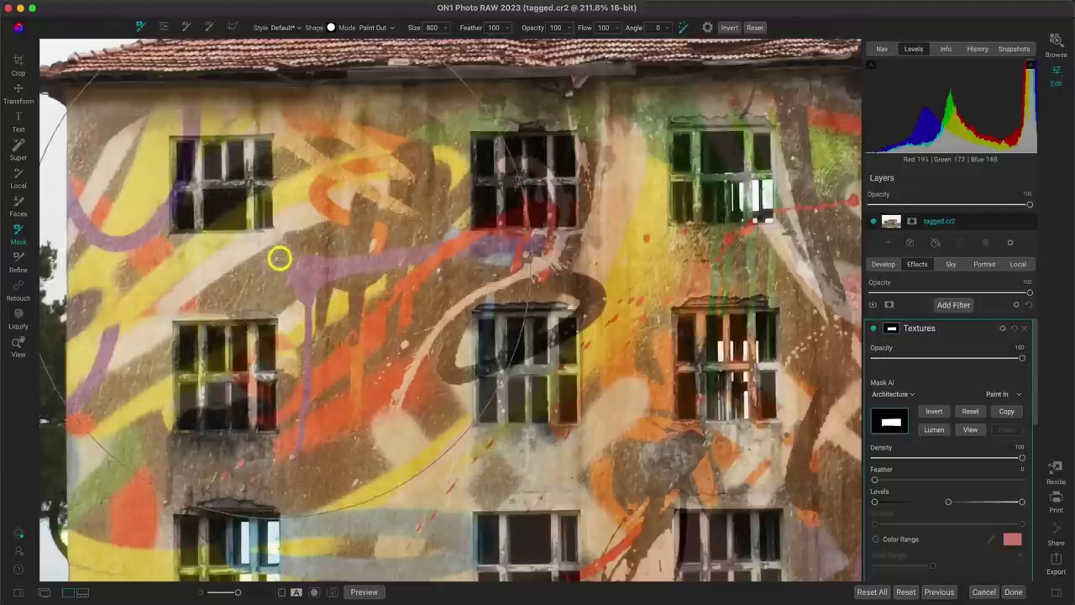
key("bracketright")
key("bracketright")
key("bracketright")
key("bracketright")
key("bracketright")
key("bracketright")
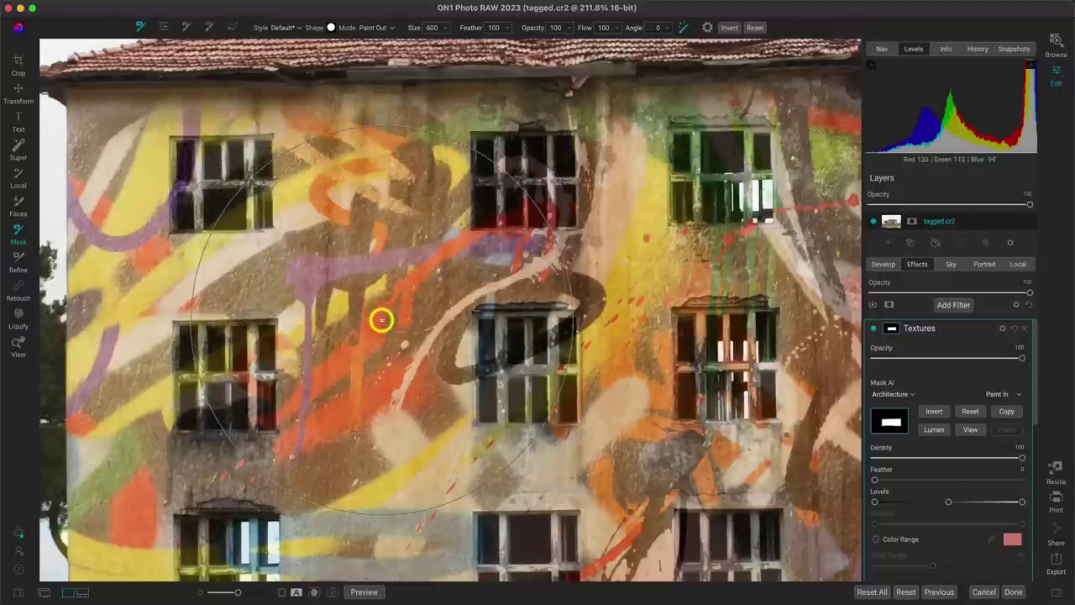
key("bracketleft")
key("bracketleft")
key("bracketleft")
key("bracketleft")
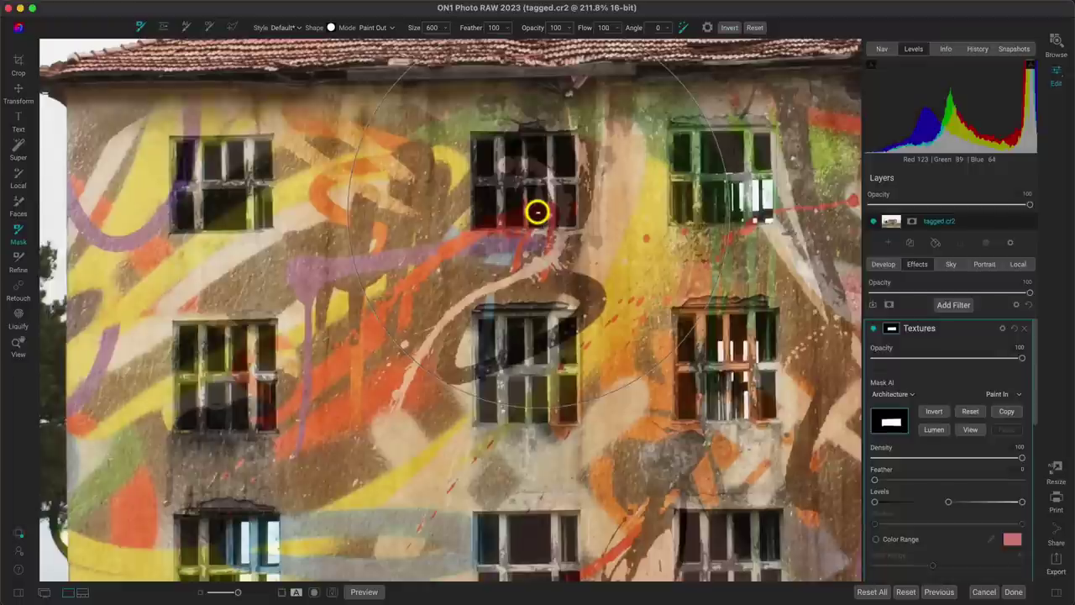
left_click(538, 212)
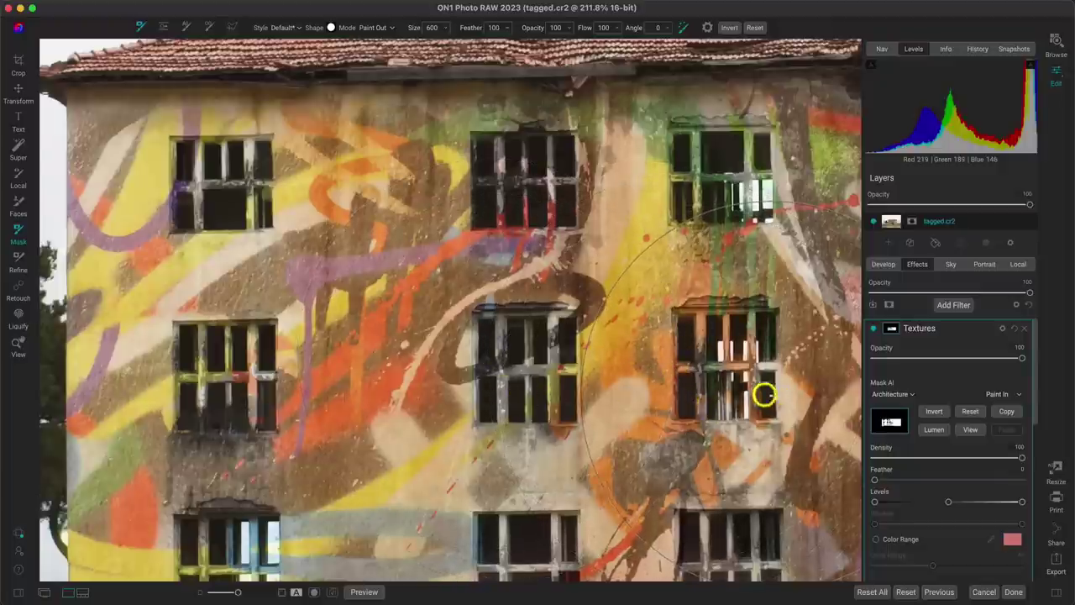
key("super+0")
- Enlarge the masking brush to size 2500 and show the Textures mask in black and white
scroll(591, 312, "up", 3)
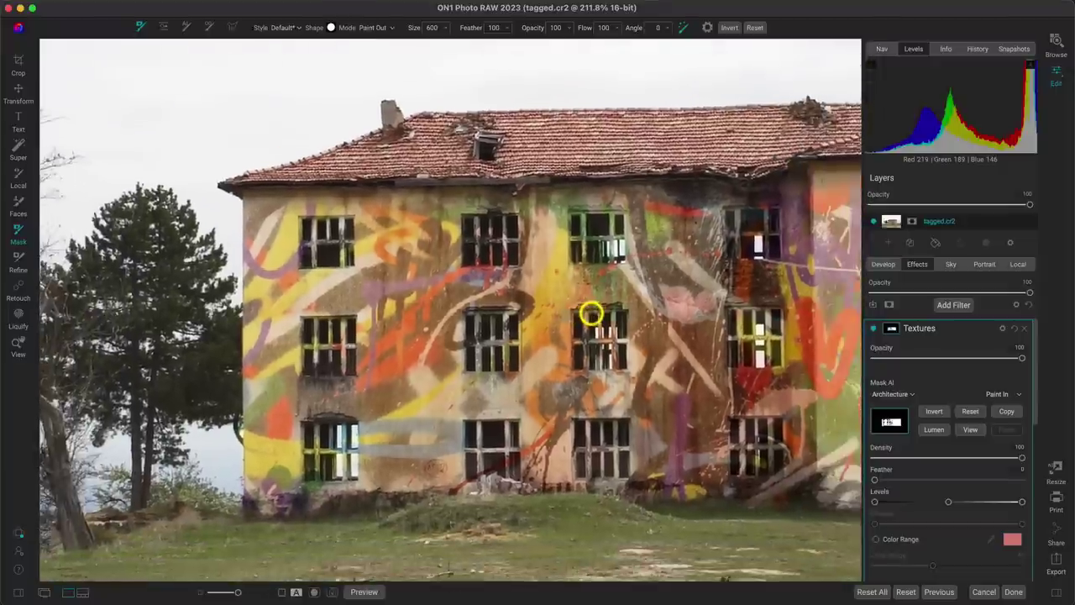
scroll(626, 319, "up", 4)
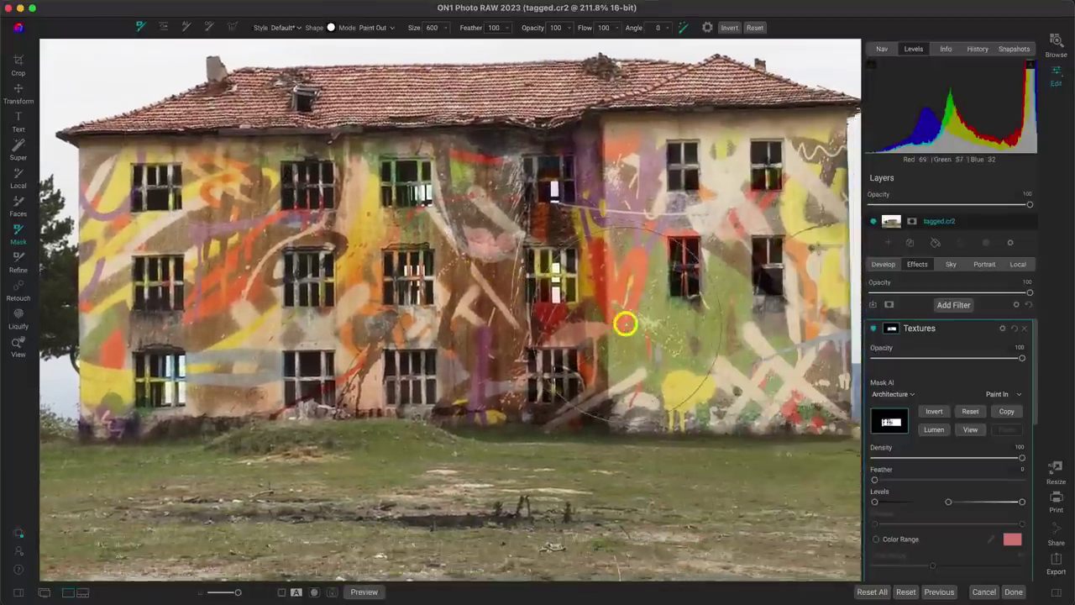
scroll(625, 324, "down", 3)
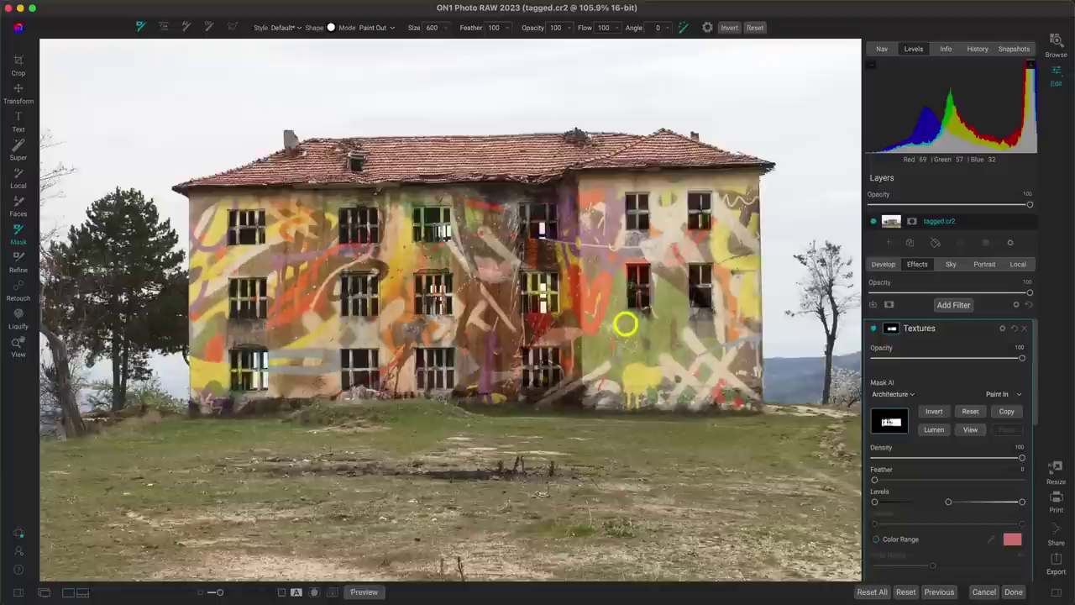
scroll(625, 324, "down", 2)
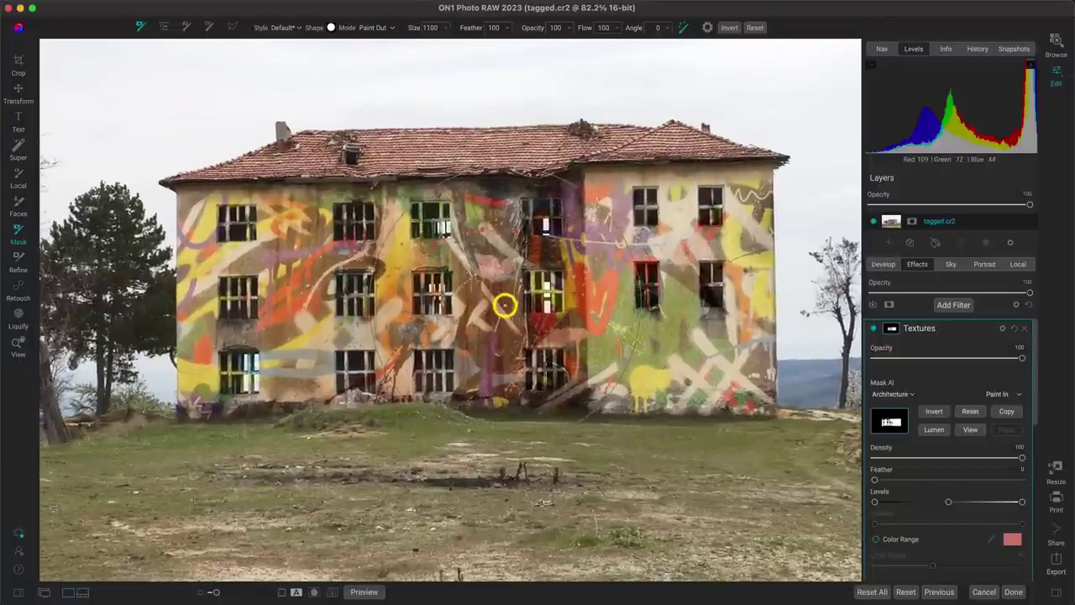
key("bracketright")
key("bracketright")
key("bracketright")
key("bracketright")
key("bracketright")
key("bracketright")
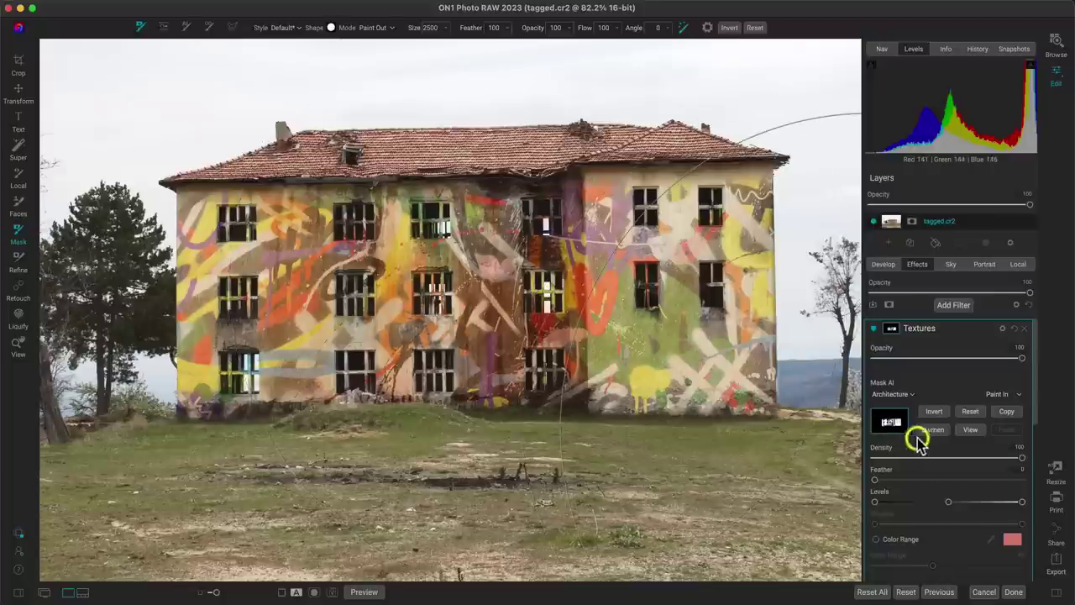
left_click(971, 430)
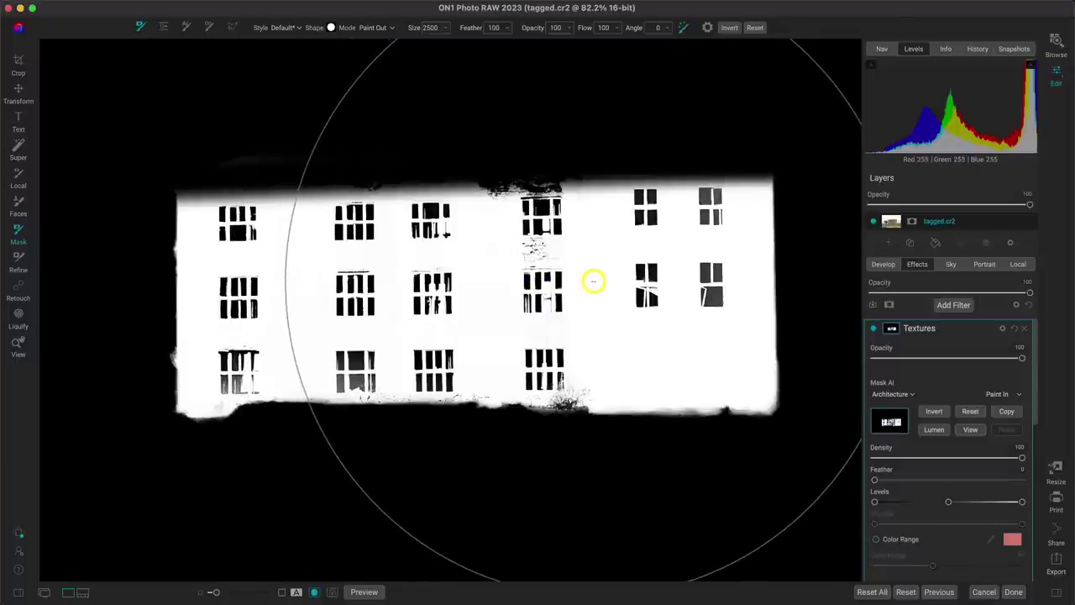
- Brush the windows right of centre clear, then return to the full-colour photo
left_click(593, 281)
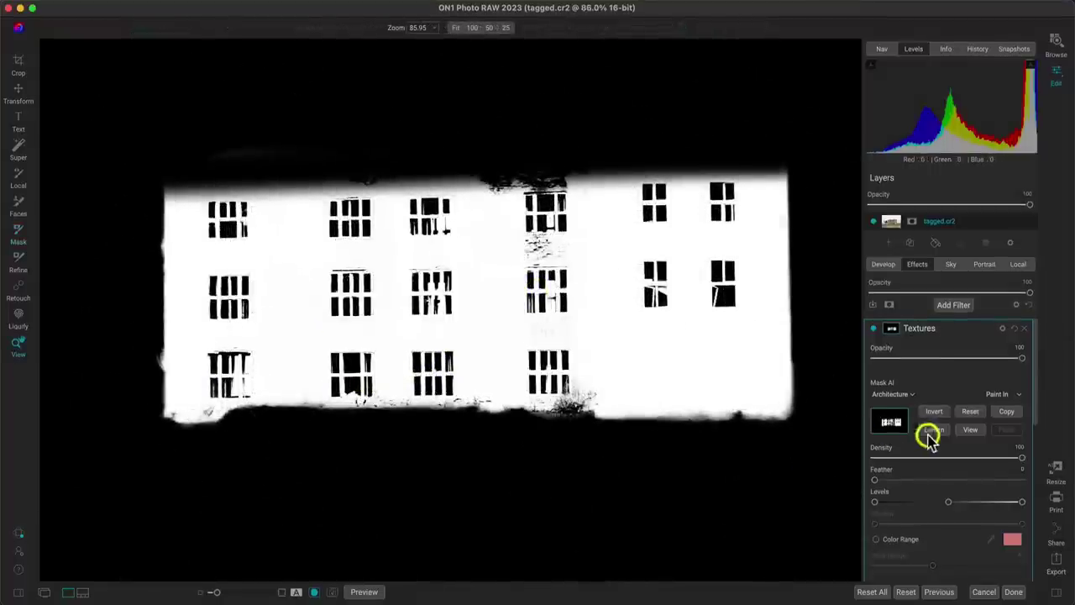
left_click(969, 431)
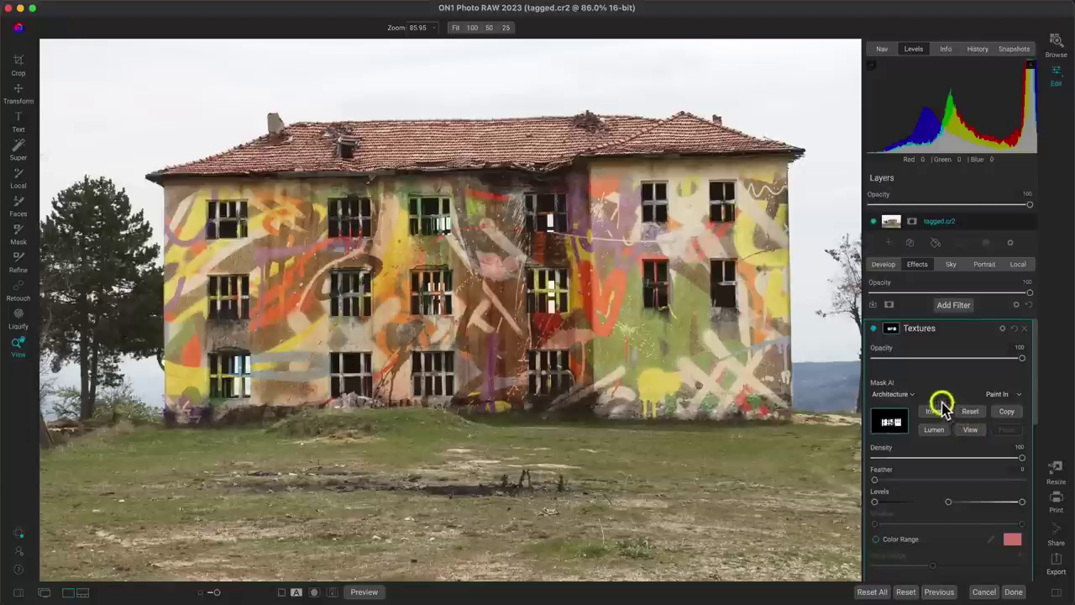
left_click(874, 328)
left_click(874, 327)
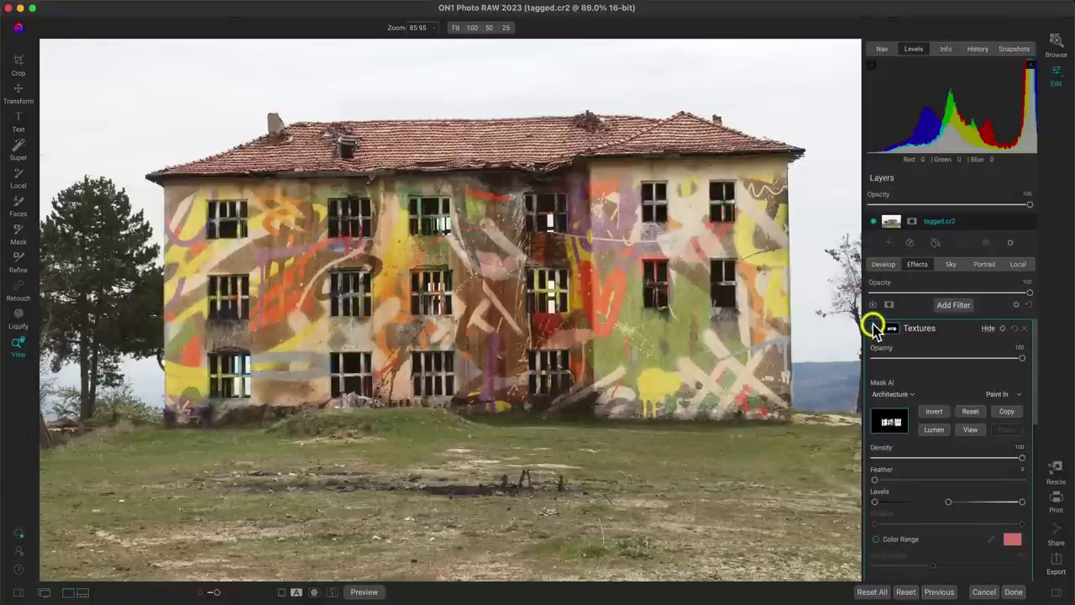
left_click(874, 328)
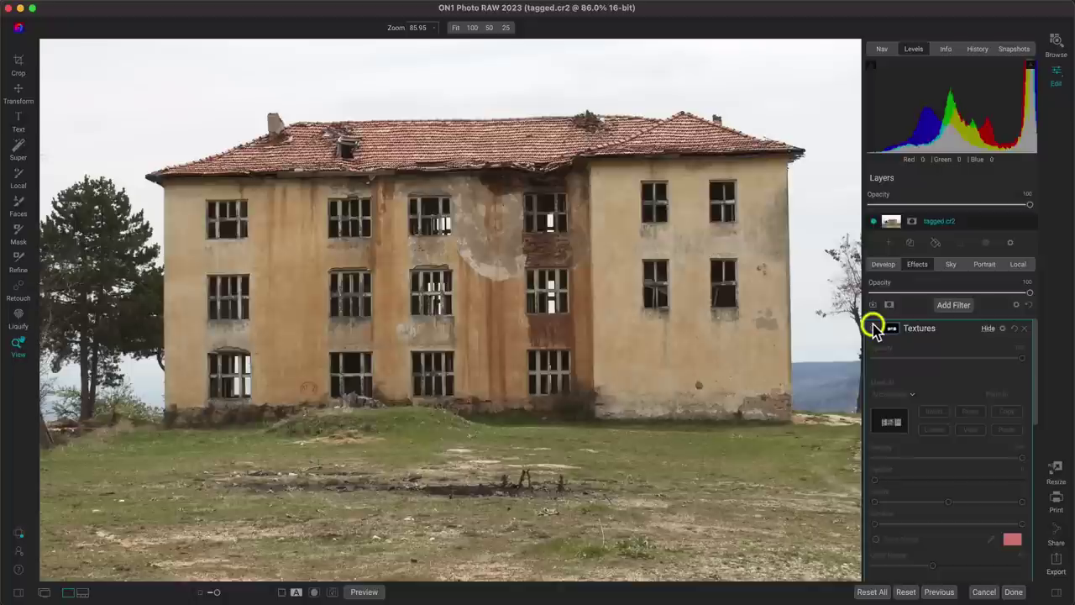
left_click(874, 328)
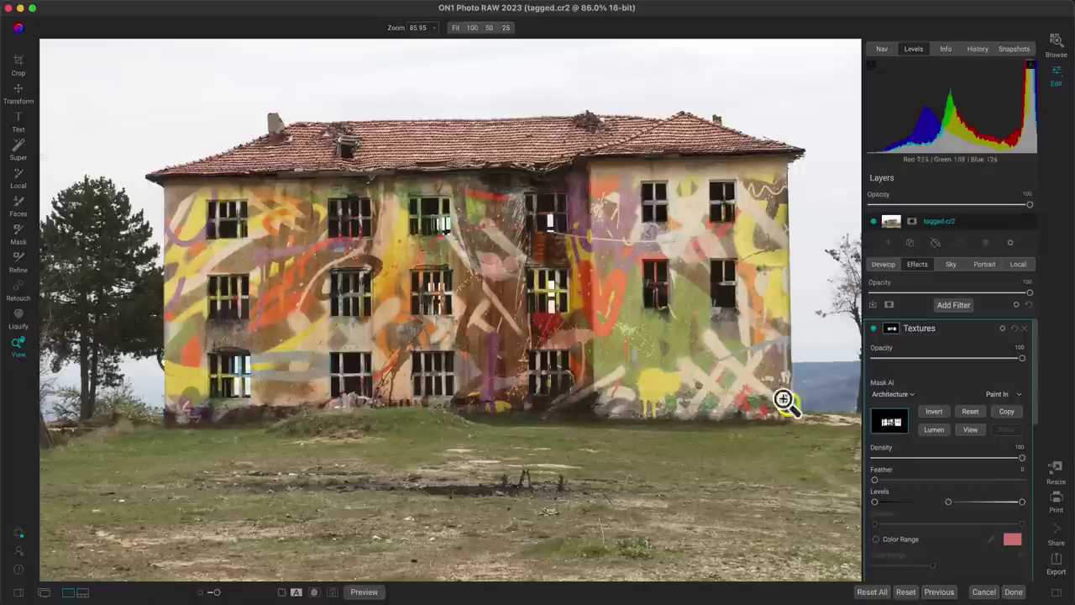
left_click(972, 430)
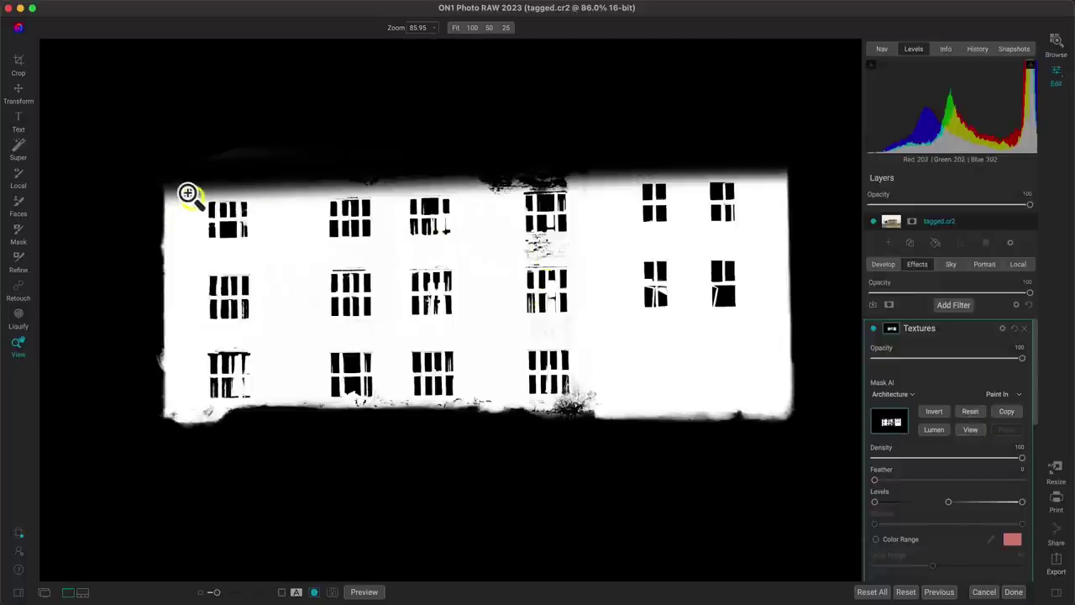
left_click(970, 429)
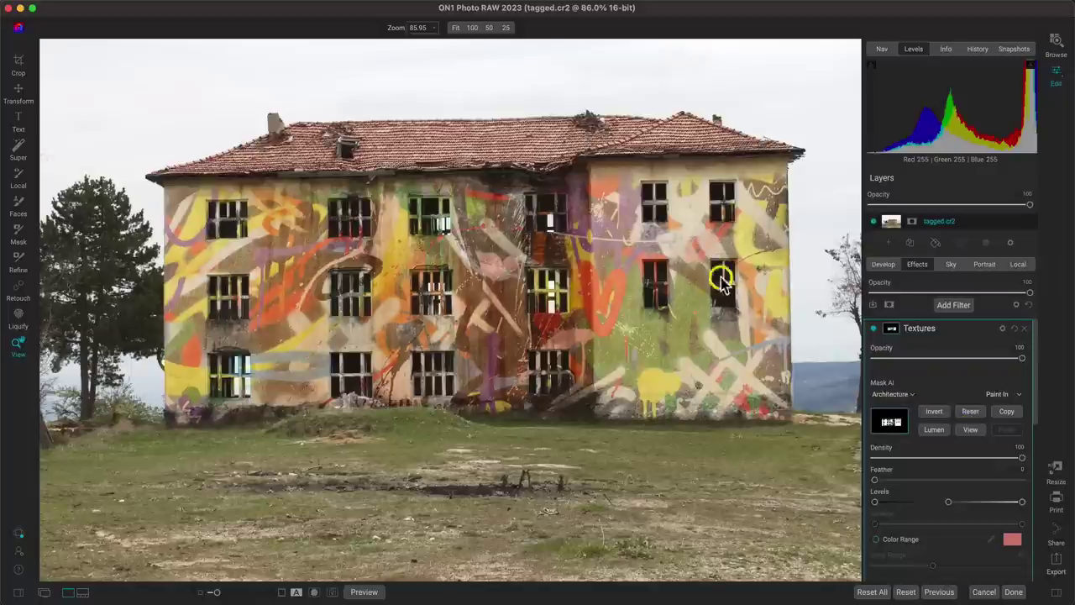
- Zoom in and pan across the textured wall and lower floors, then fit the photo
left_click(530, 241)
scroll(531, 241, "up", 5)
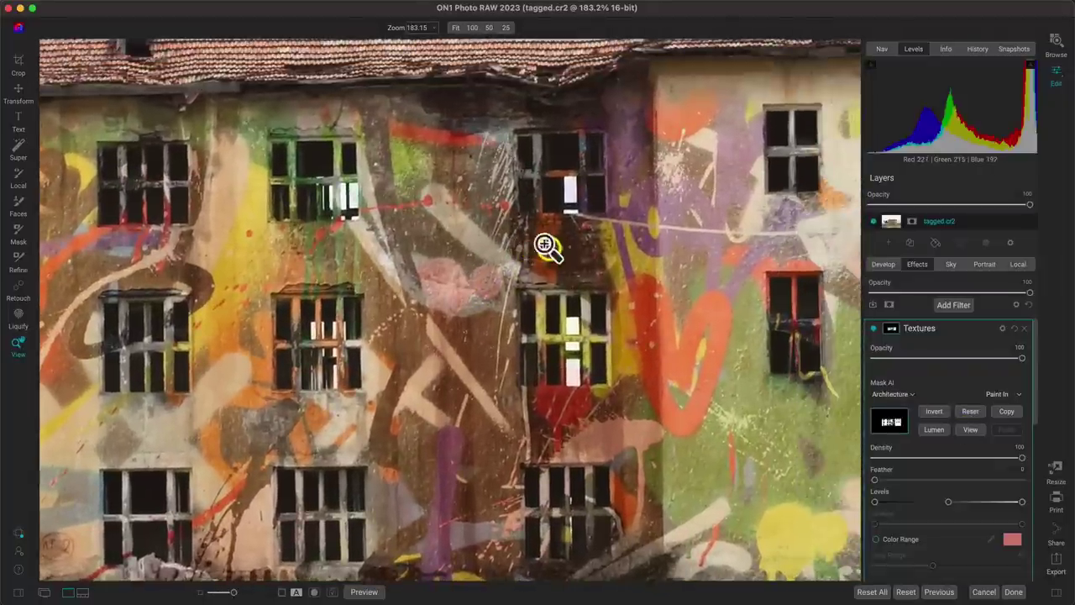
scroll(516, 241, "left", 10)
scroll(515, 241, "up", 3)
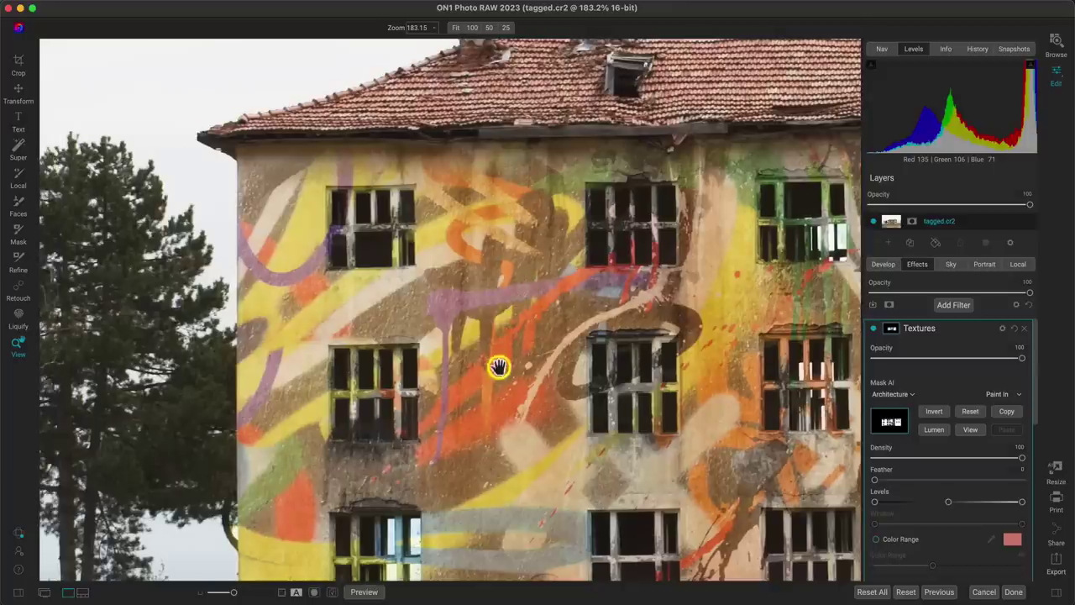
left_click_drag(499, 367, 360, 165)
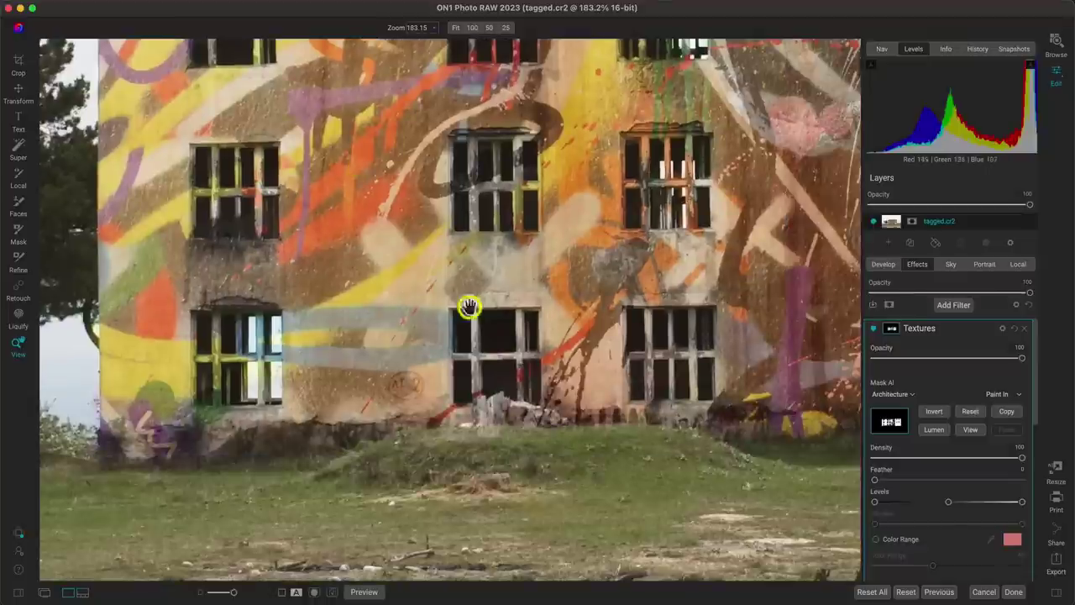
key("super+0")
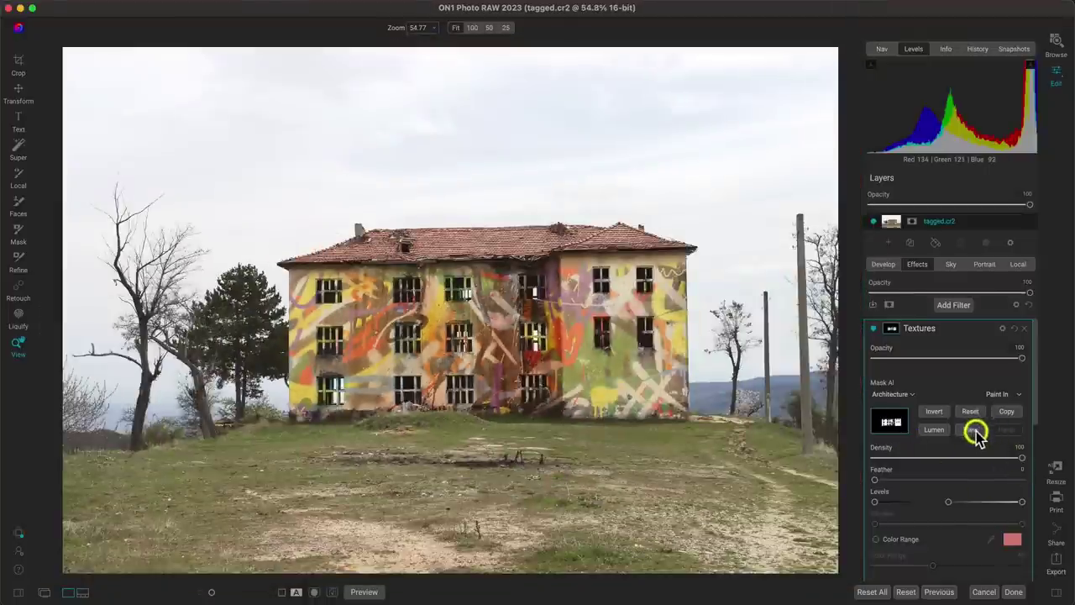
- Show the black-and-white mask and ready the masking brush at size 600
left_click(974, 431)
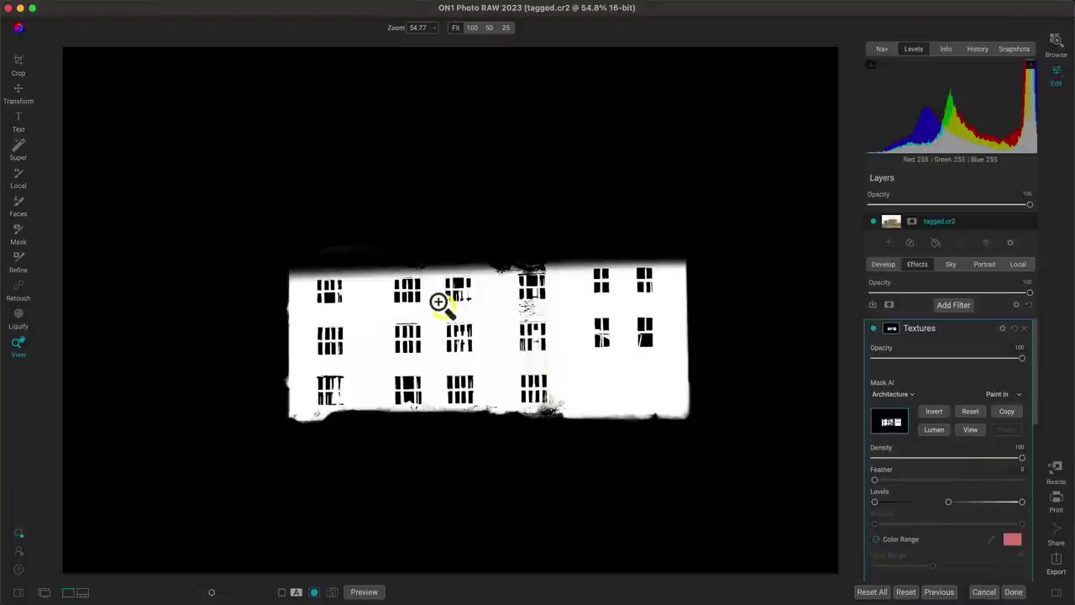
key("b")
key("super+equal")
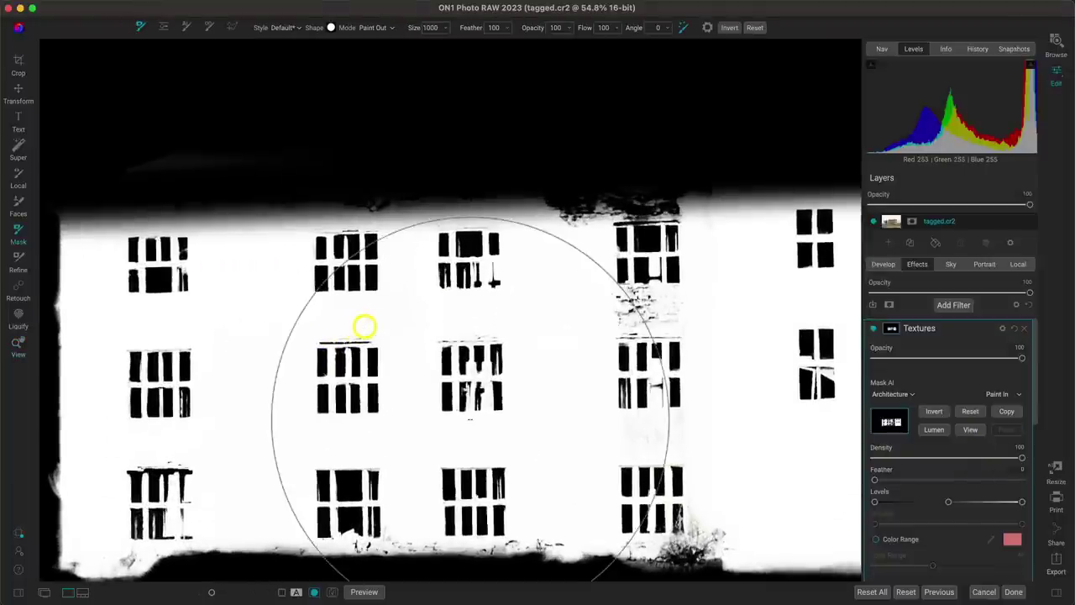
scroll(364, 326, "left", 10)
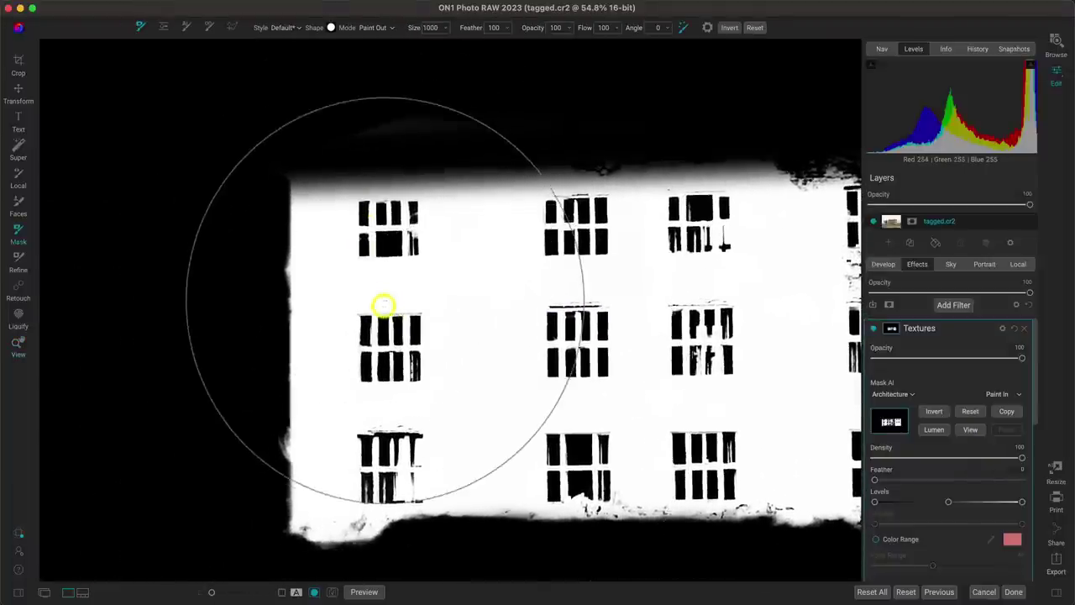
key("bracketleft")
key("bracketleft")
key("bracketleft")
key("bracketleft")
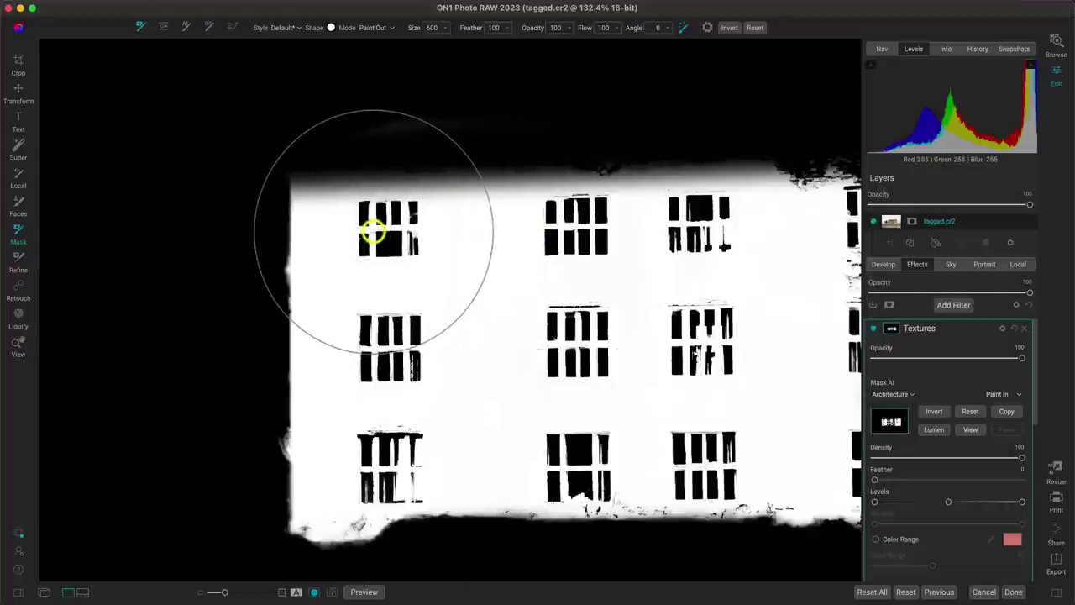
- Paint texture out around the left, middle and right windows of the building
left_click(372, 233)
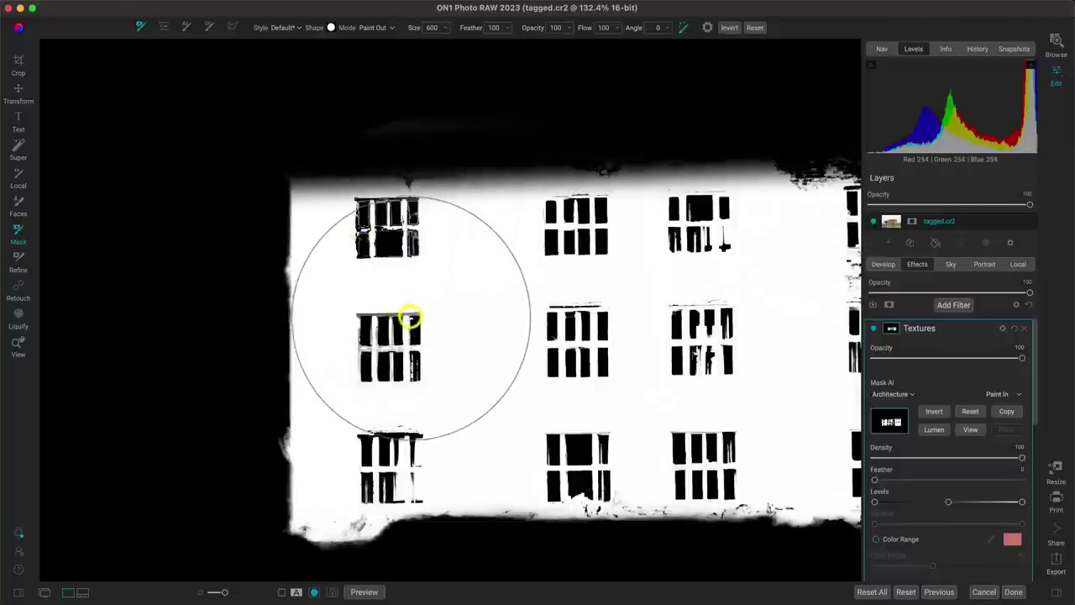
left_click(412, 312)
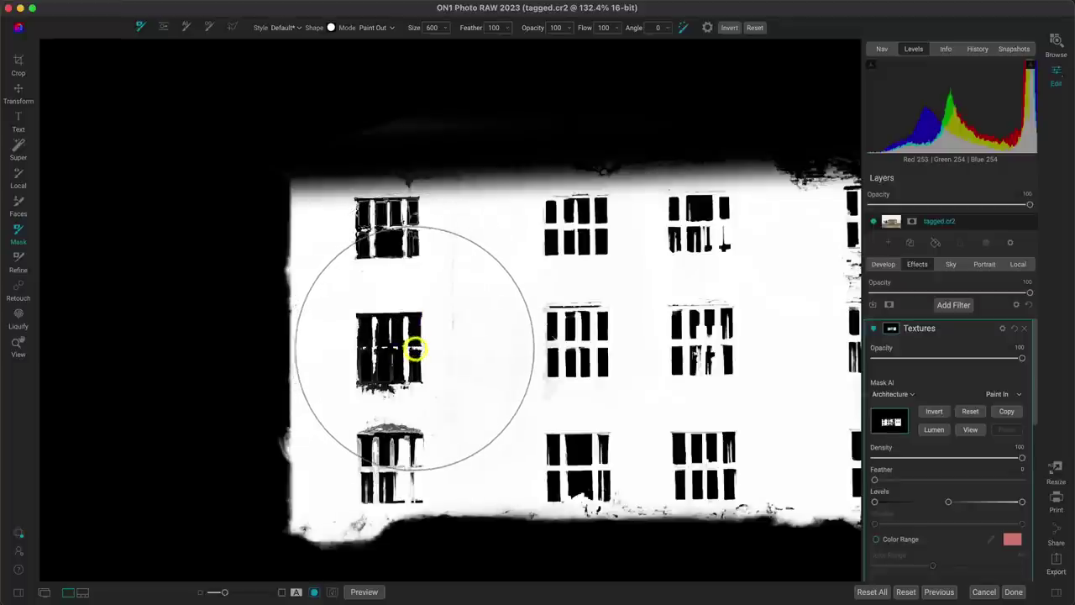
left_click(556, 346)
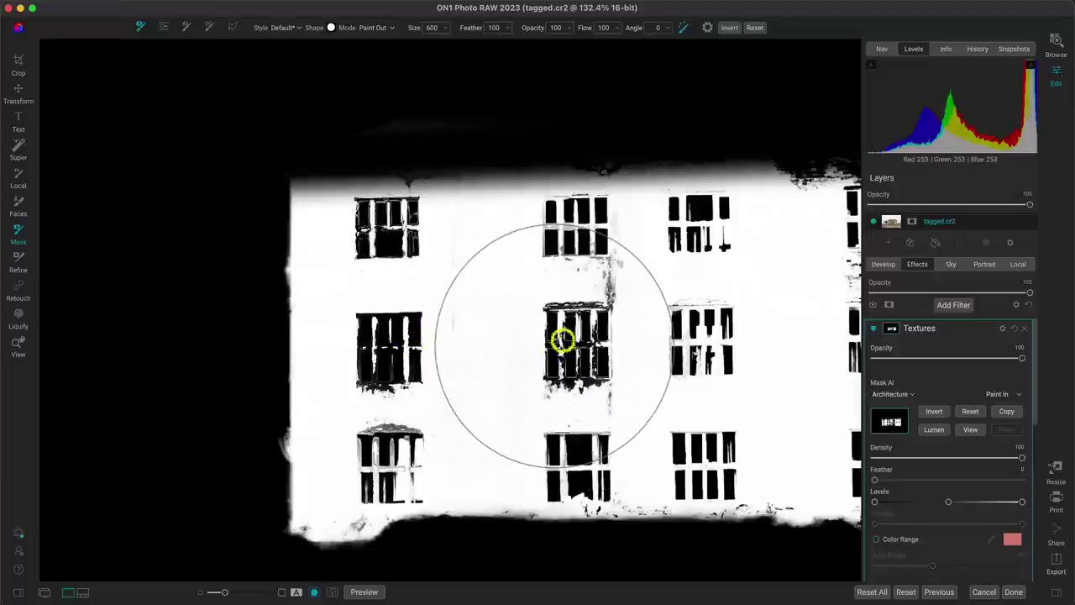
left_click(700, 227)
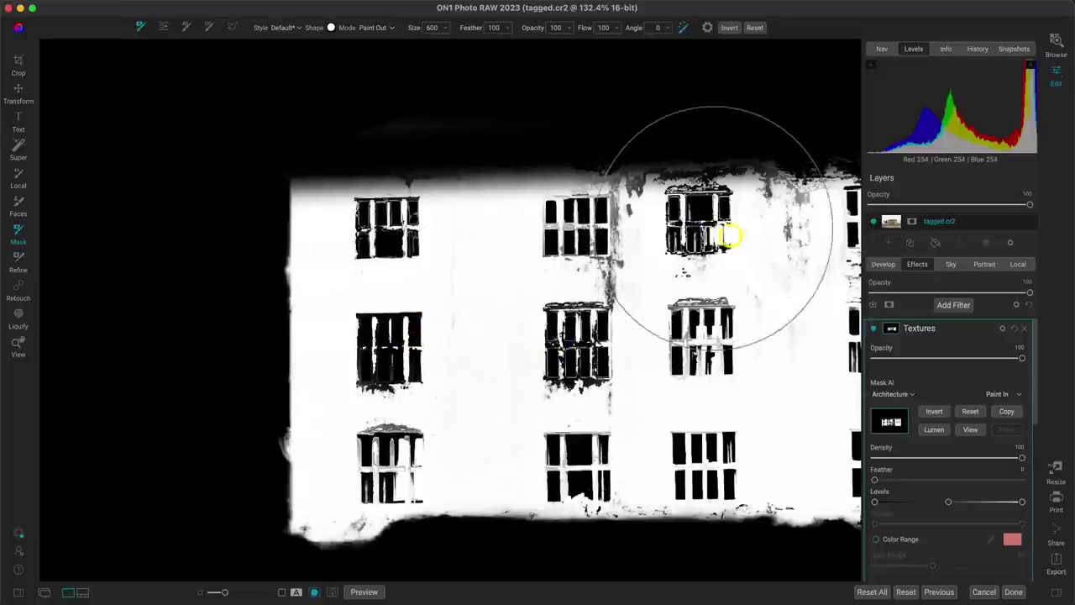
left_click(708, 307)
left_click_drag(608, 292, 456, 233)
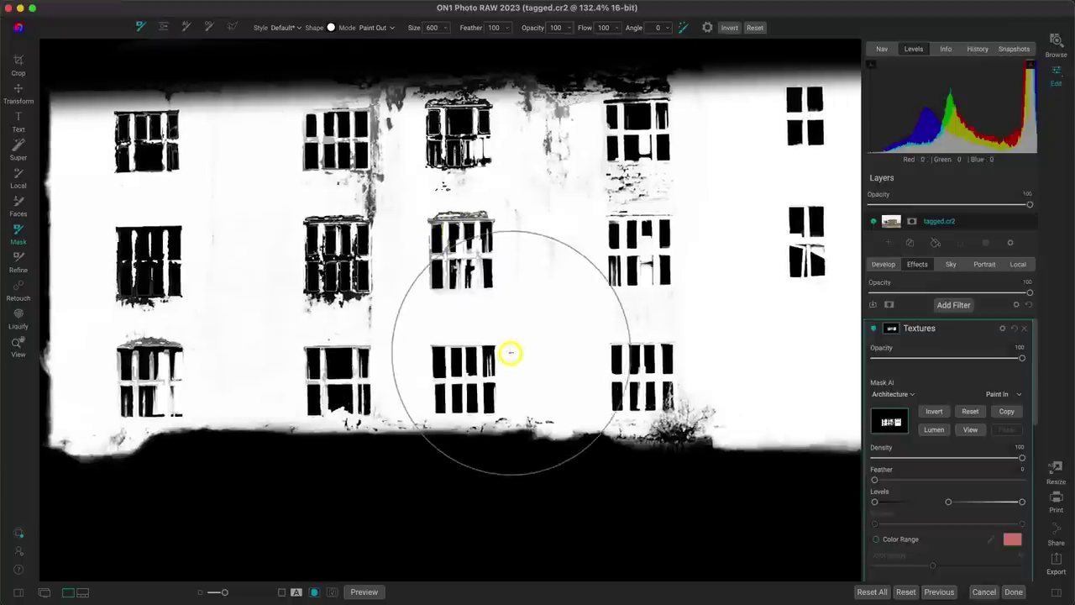
left_click(579, 336)
left_click_drag(710, 323, 532, 333)
left_click(481, 225)
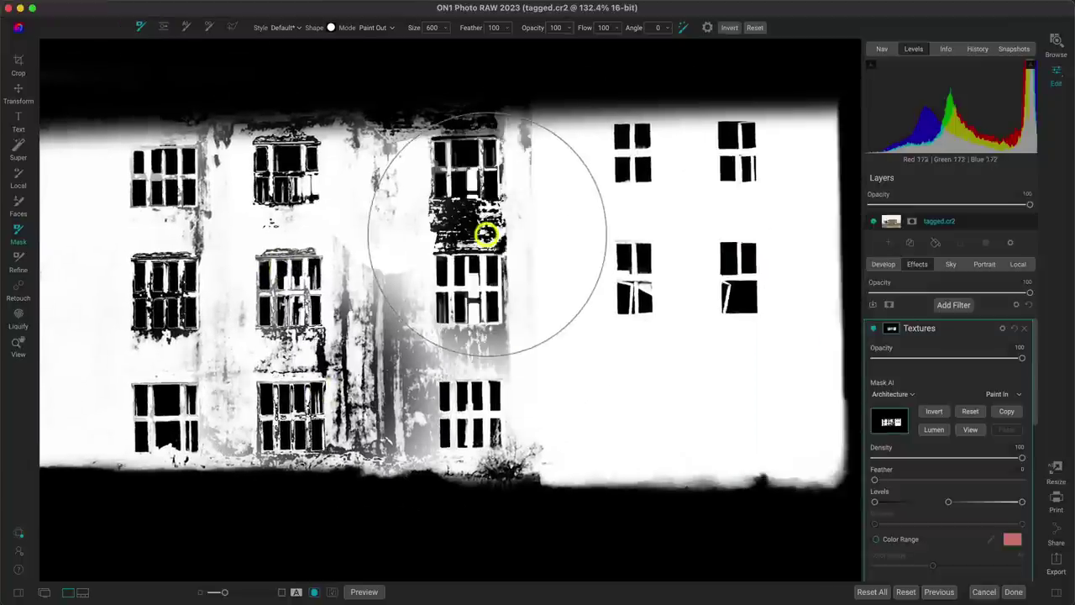
mouse_move(495, 227)
left_mouse_down()
mouse_move(471, 204)
mouse_move(455, 188)
mouse_move(445, 141)
mouse_move(531, 132)
mouse_move(521, 442)
mouse_move(642, 283)
mouse_move(637, 334)
mouse_move(646, 323)
mouse_move(752, 338)
mouse_move(758, 168)
left_mouse_up()
- Touch up the mask along the lower-right and lower-left corners of the building
scroll(660, 328, "down", 3)
scroll(660, 328, "right", 3)
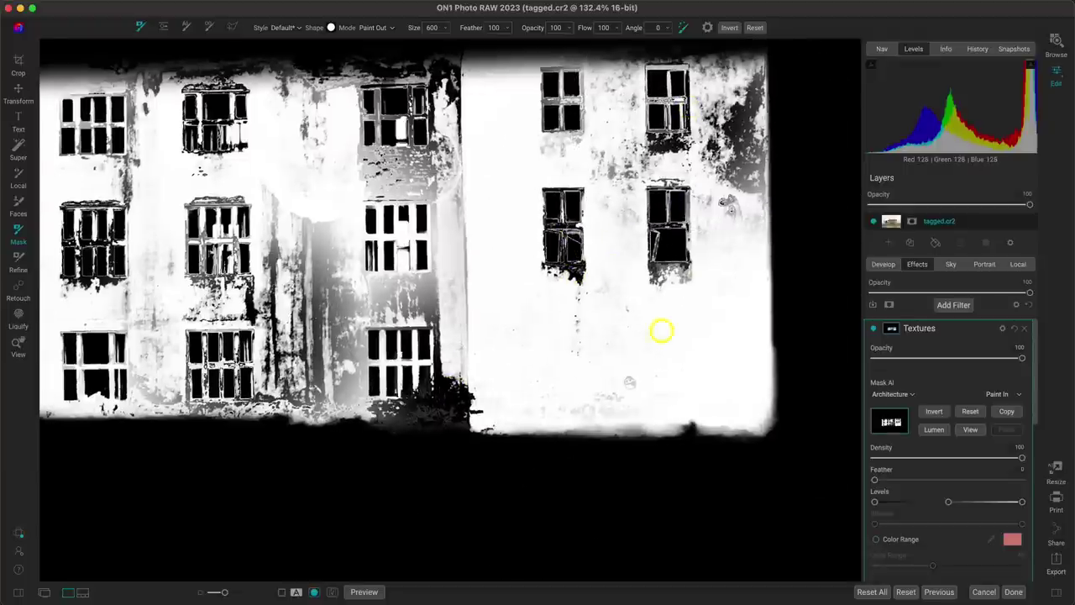
mouse_move(660, 328)
left_mouse_down()
mouse_move(731, 427)
mouse_move(772, 372)
mouse_move(774, 395)
left_mouse_up()
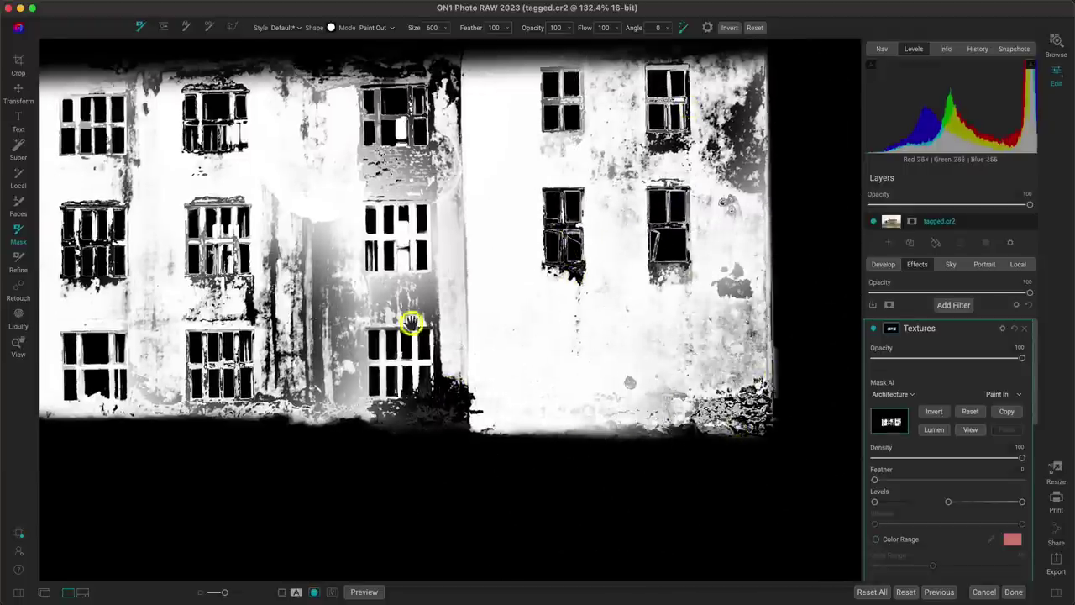
scroll(412, 319, "left", 5)
scroll(412, 319, "up", 1)
mouse_move(250, 475)
left_mouse_down()
mouse_move(306, 446)
mouse_move(315, 453)
mouse_move(331, 390)
mouse_move(377, 423)
mouse_move(552, 403)
mouse_move(594, 373)
mouse_move(592, 326)
mouse_move(636, 325)
mouse_move(444, 328)
left_mouse_up()
scroll(443, 327, "down", 4)
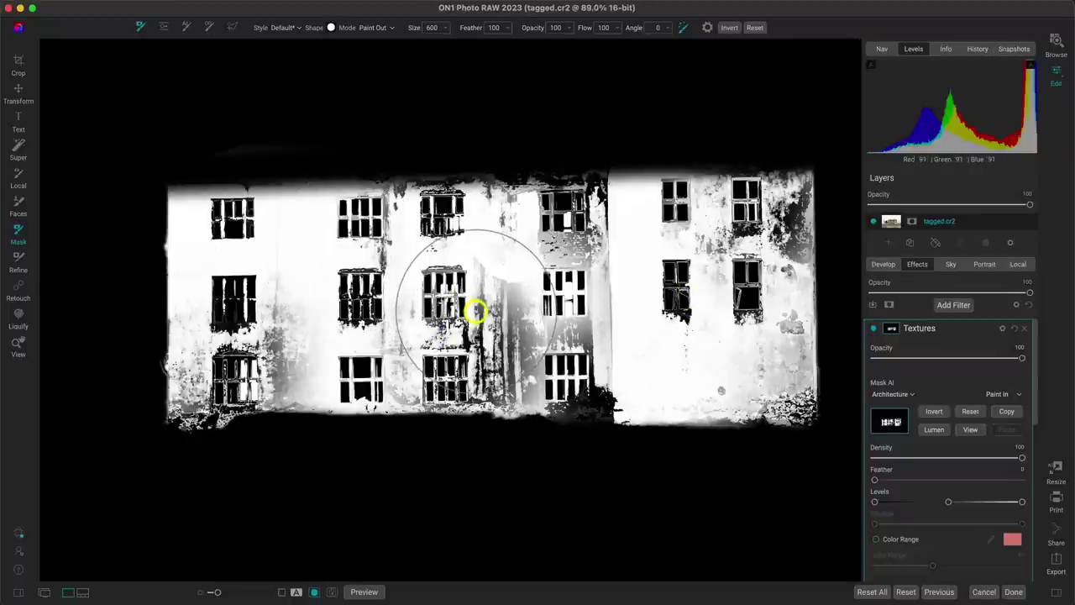
- Return to the colour view, re-enable the Textures filter and pan around the image
left_click(971, 430)
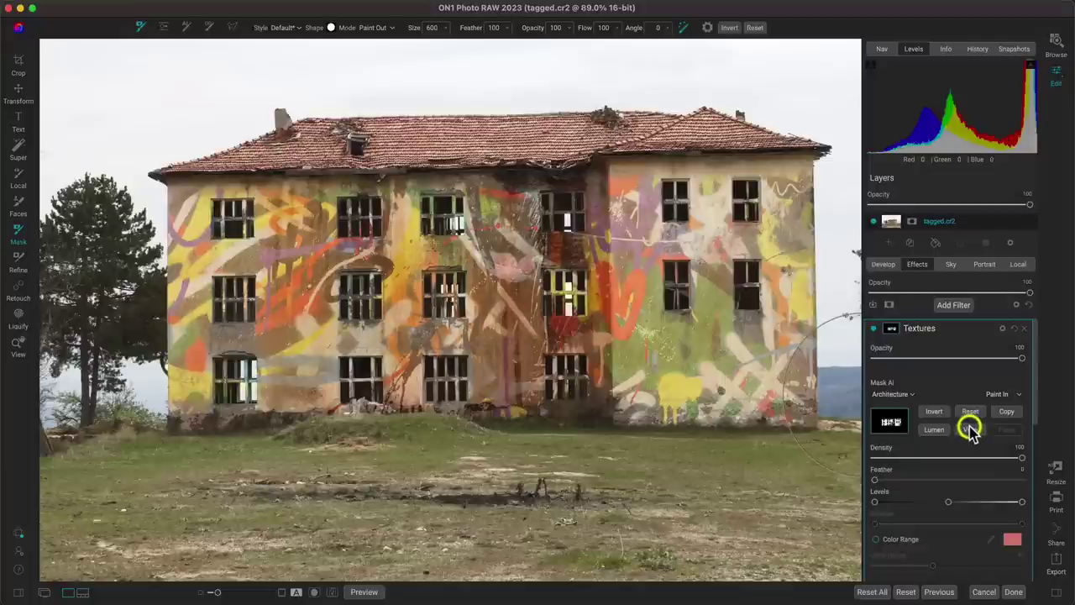
key("z")
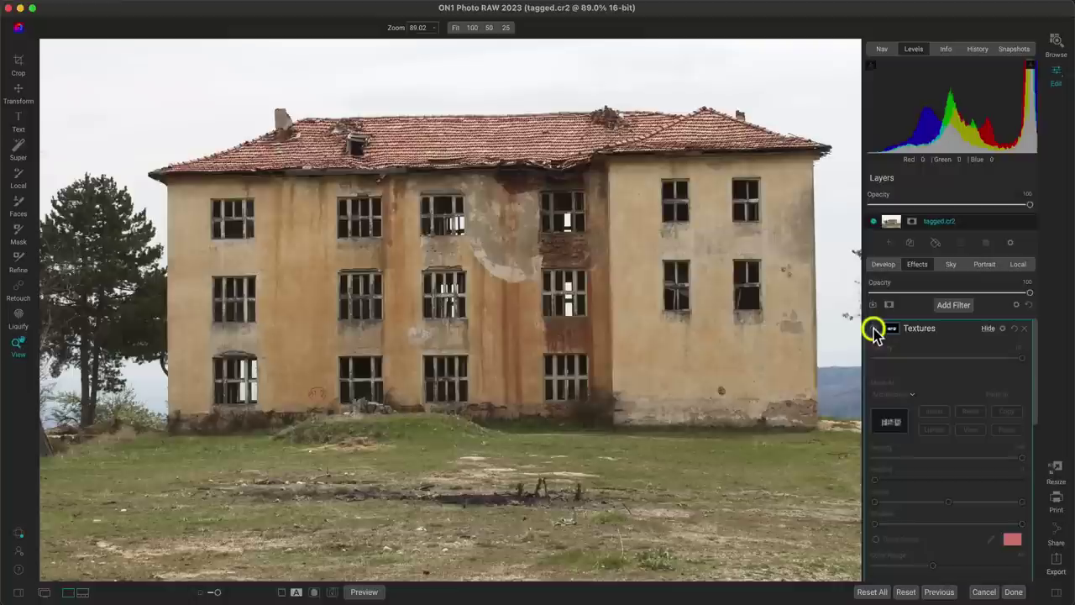
left_click(874, 329)
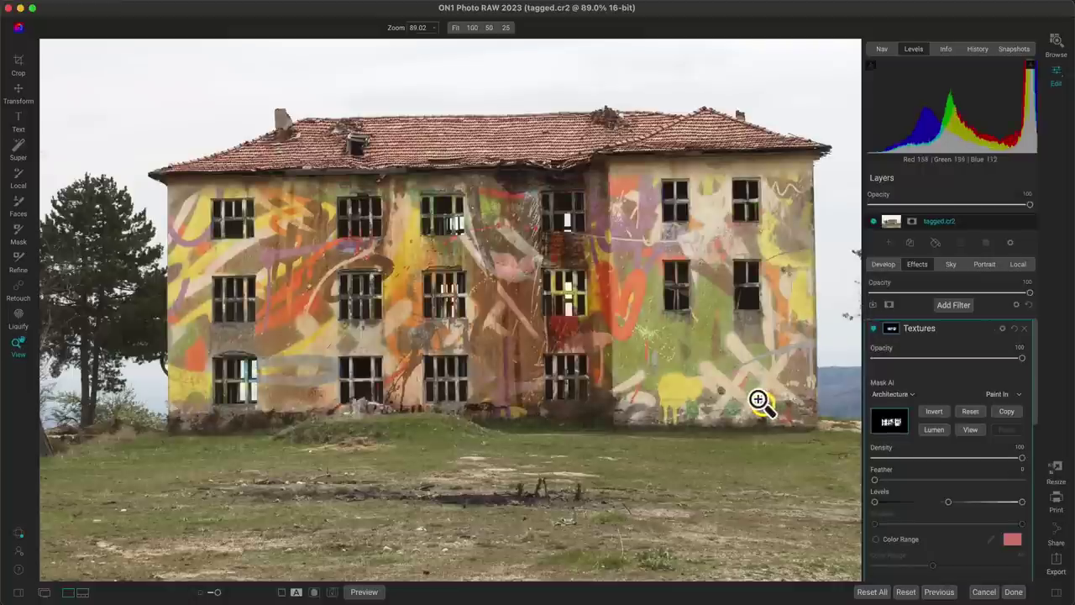
scroll(795, 407, "up", 5)
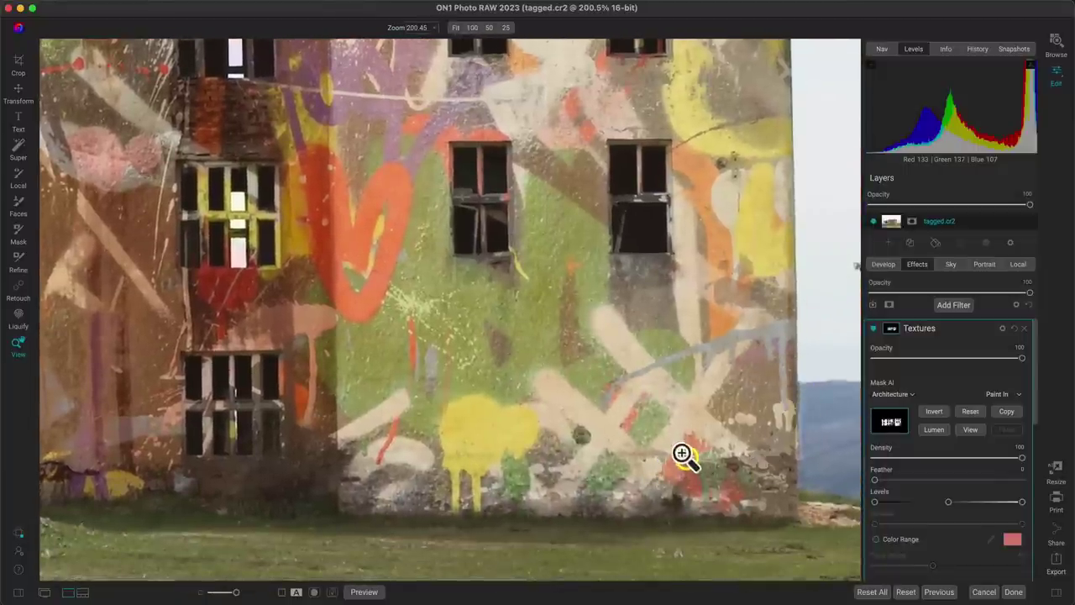
scroll(681, 444, "up", 5)
scroll(681, 444, "left", 5)
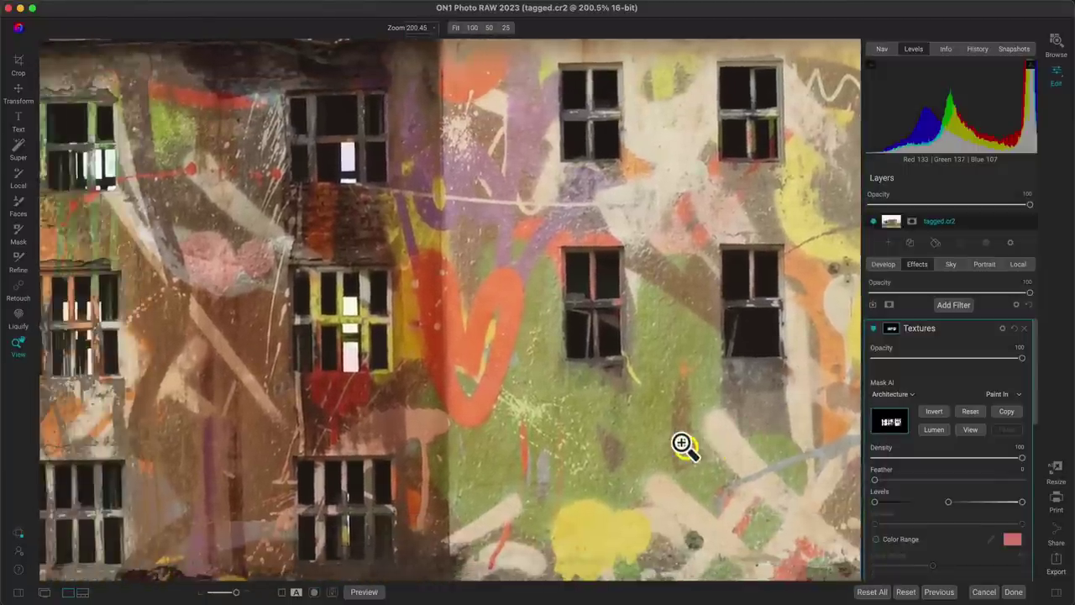
scroll(681, 443, "down", 5)
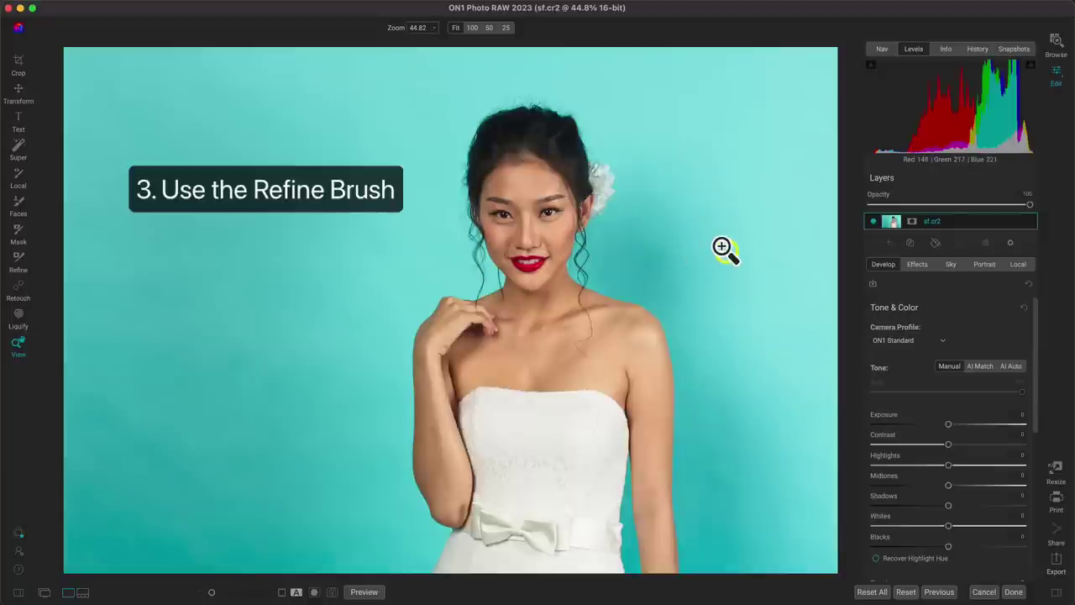
- Open the Filters browser from the Effects tab of the sf.cr2 portrait
left_click(916, 265)
left_click(950, 305)
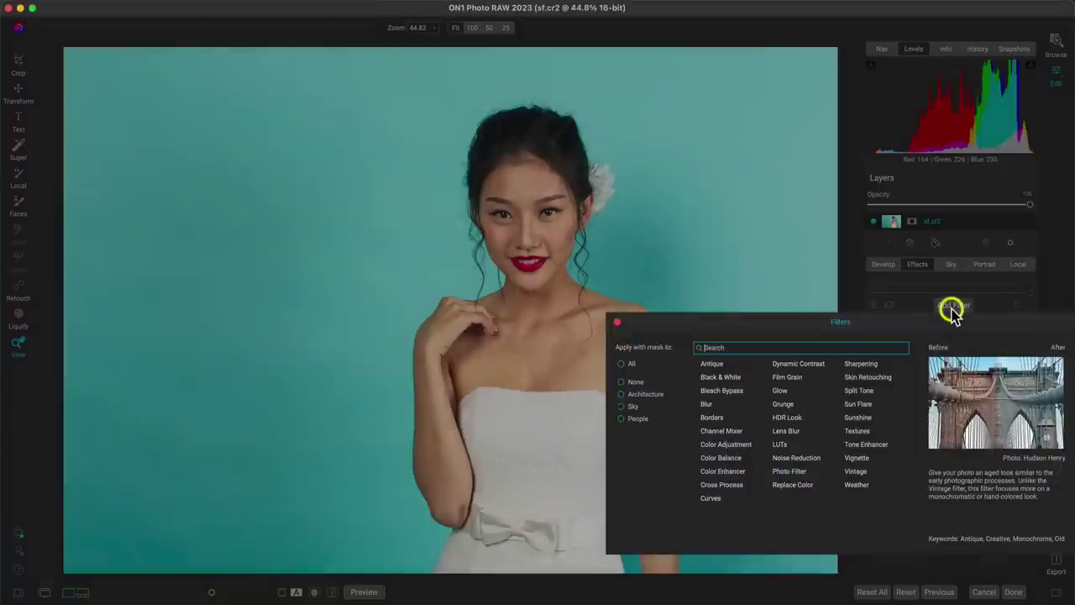
- Add a Textures filter in Replace blend mode and open its mask settings
left_click(856, 431)
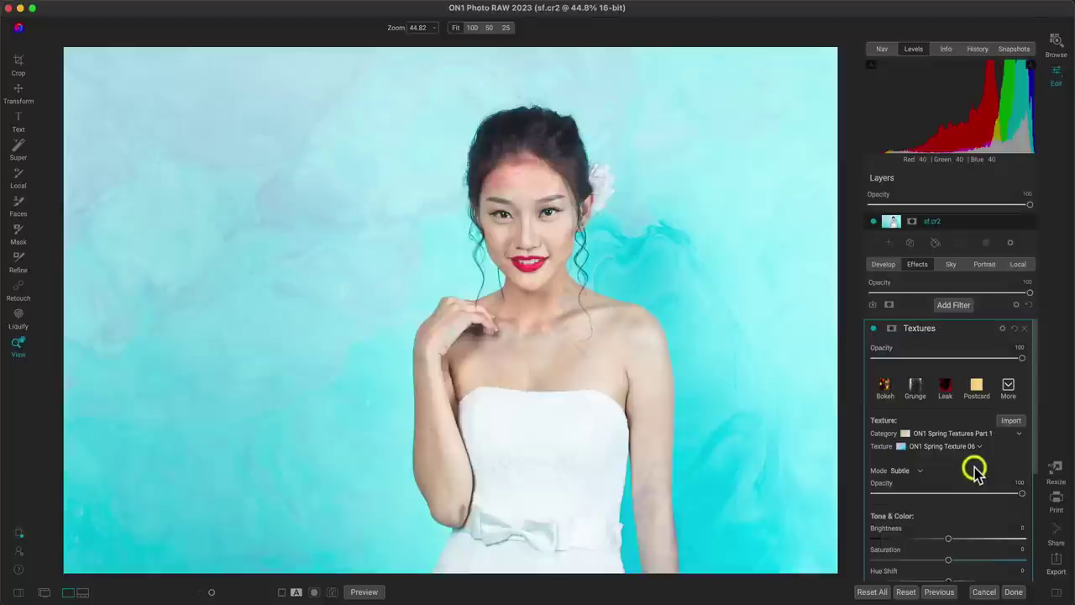
left_click(911, 472)
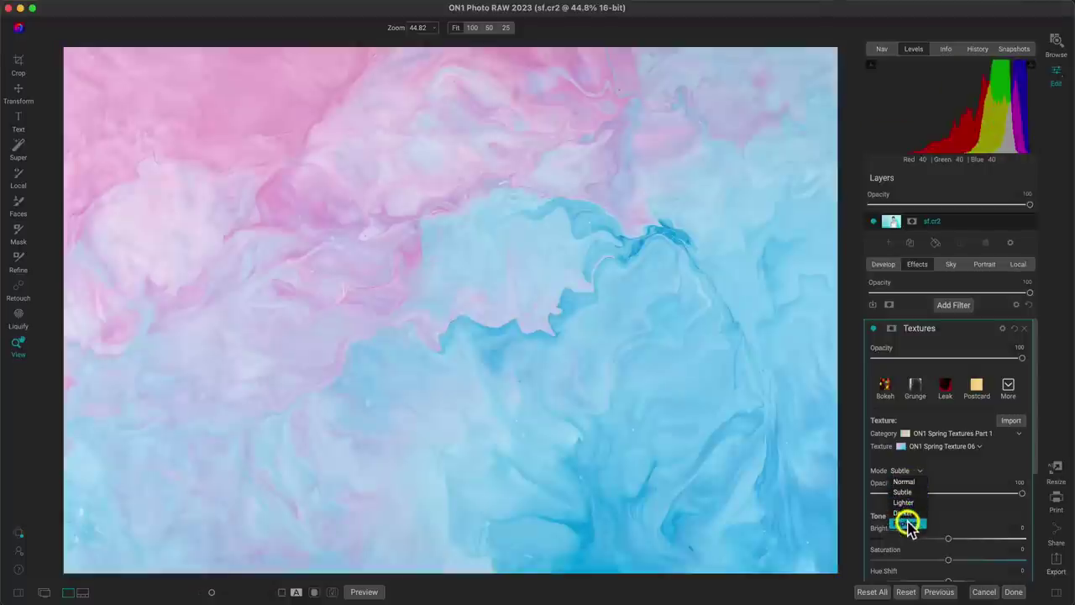
left_click(907, 522)
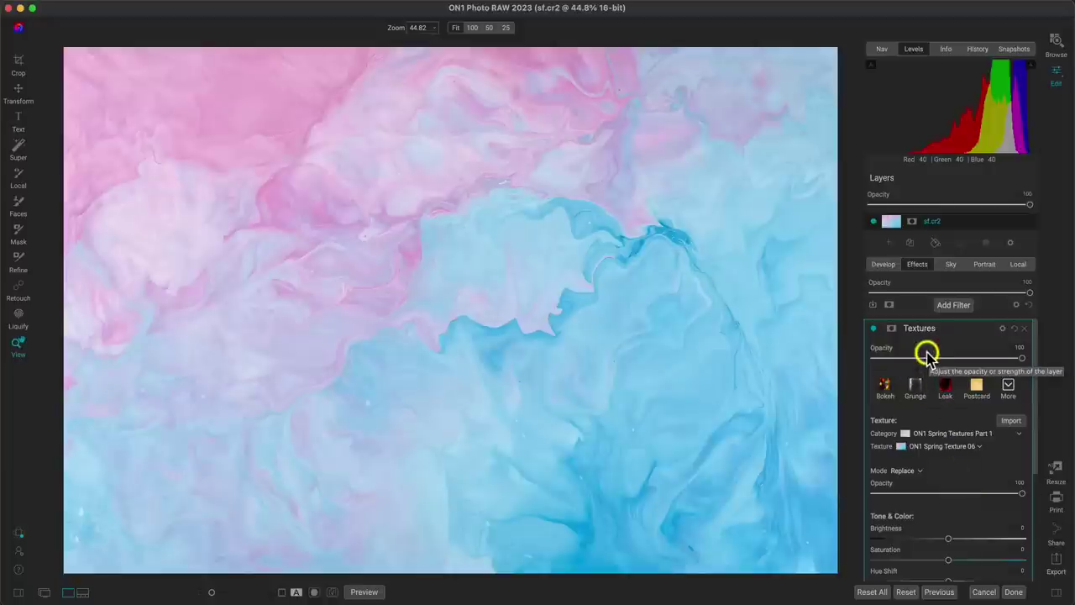
left_click(892, 328)
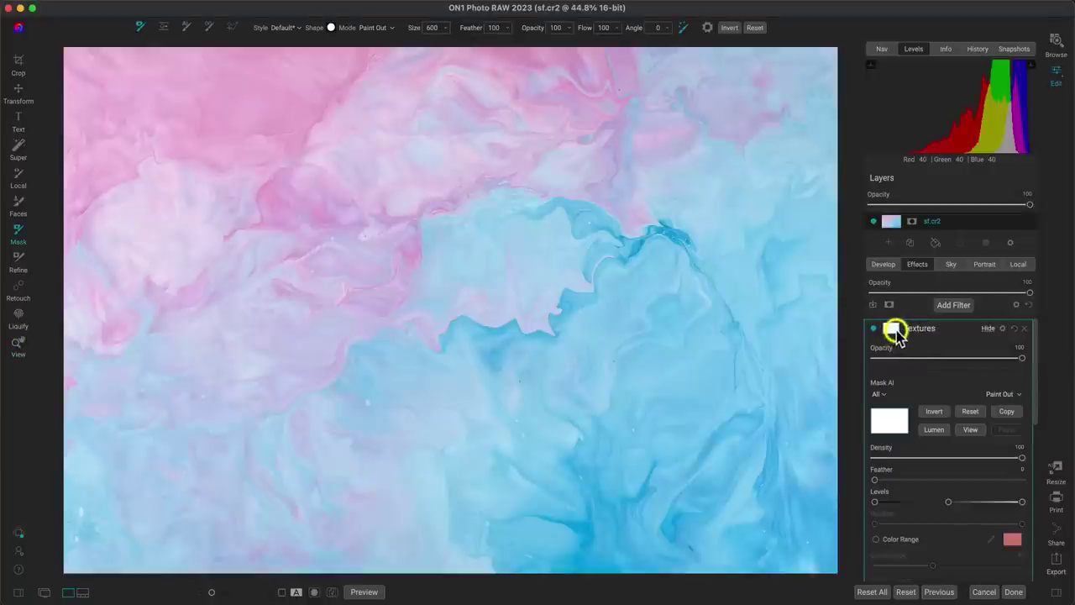
- Apply a People AI mask so the Spring texture covers only the backdrop
left_click(883, 393)
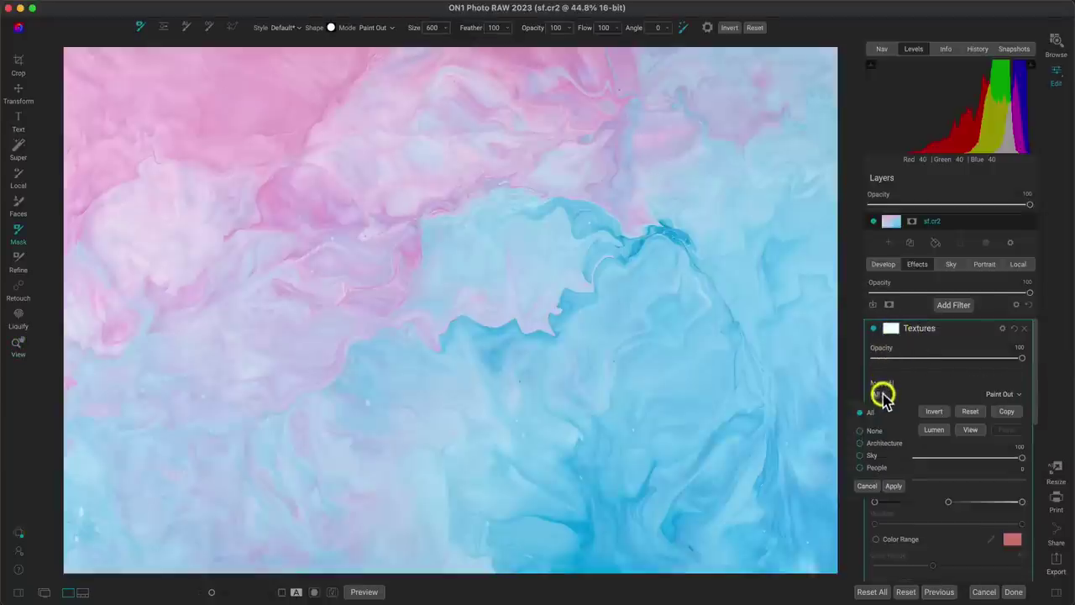
left_click(862, 467)
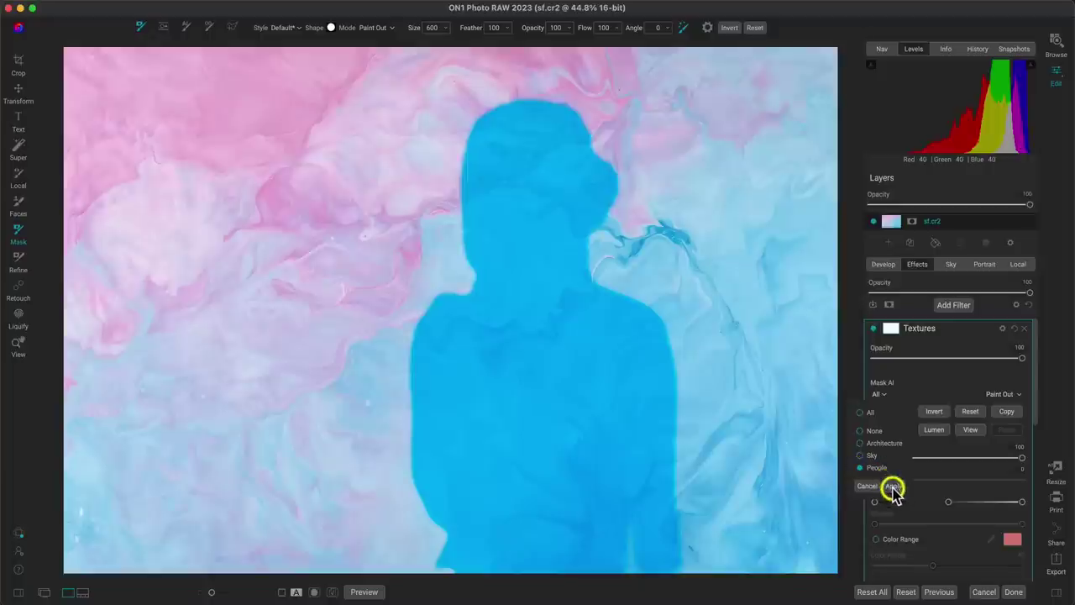
left_click(893, 488)
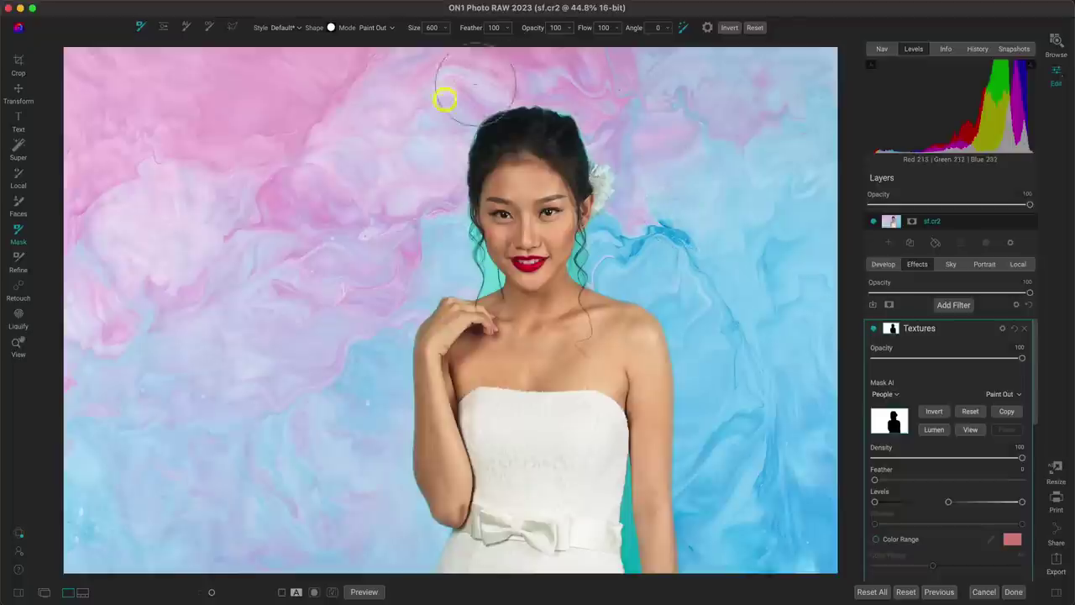
key("z")
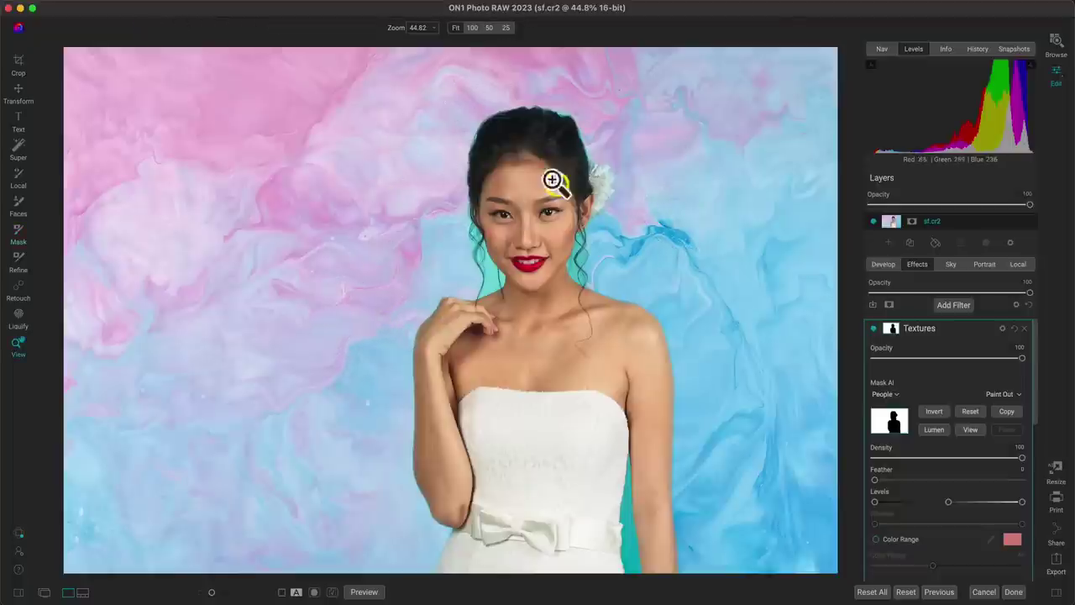
left_click(700, 393)
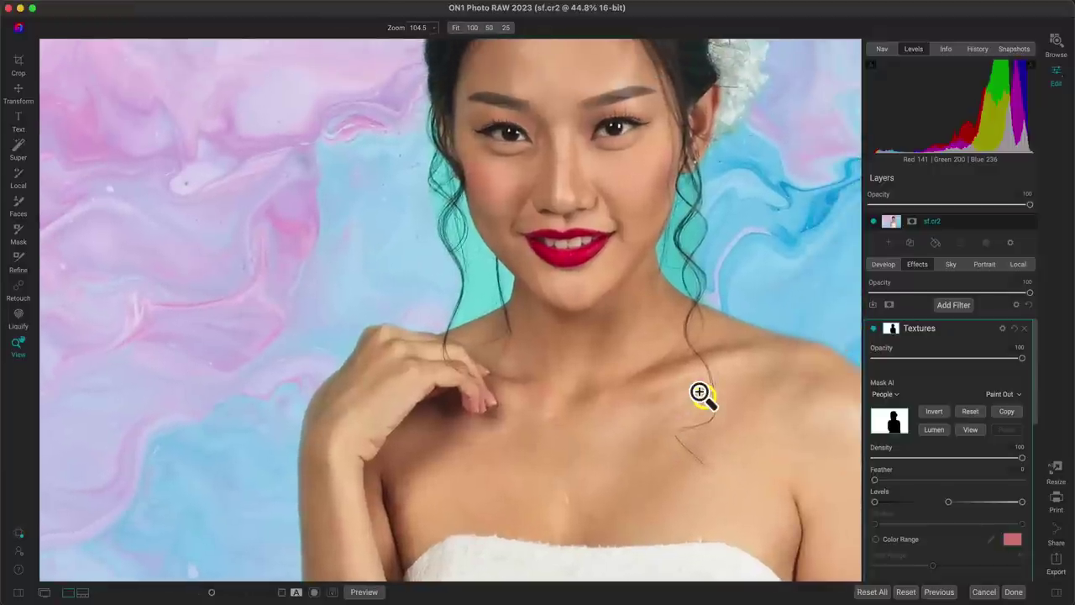
left_click_drag(699, 393, 699, 393)
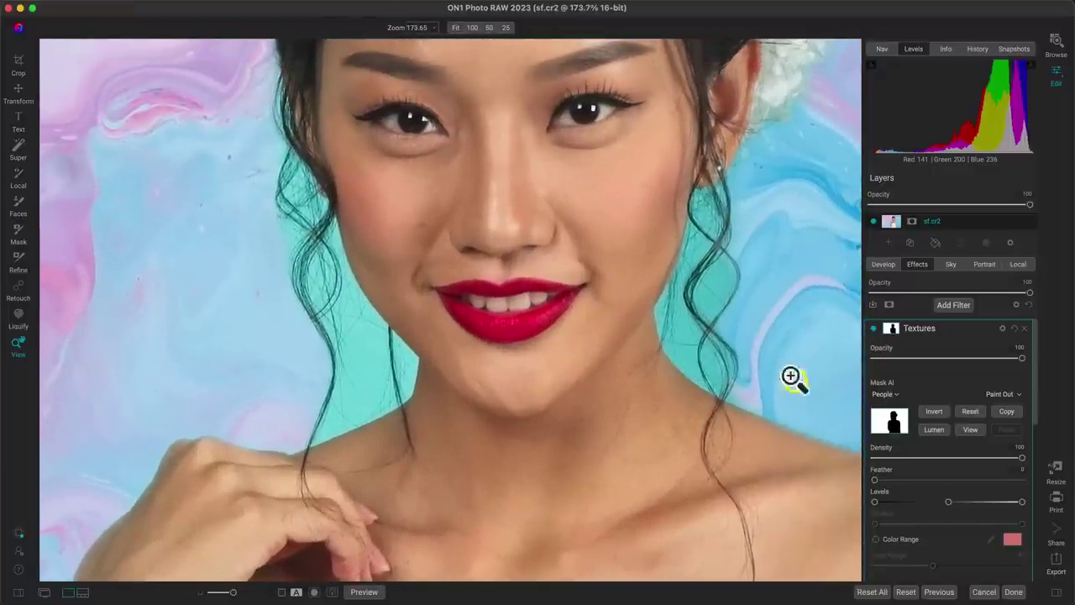
left_click(970, 430)
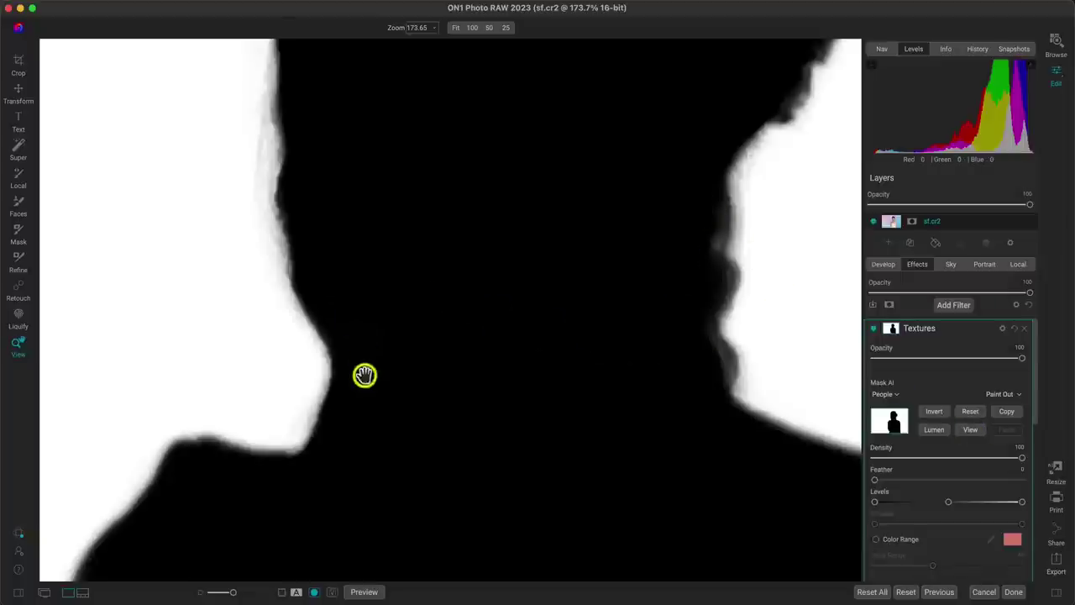
left_click(967, 429)
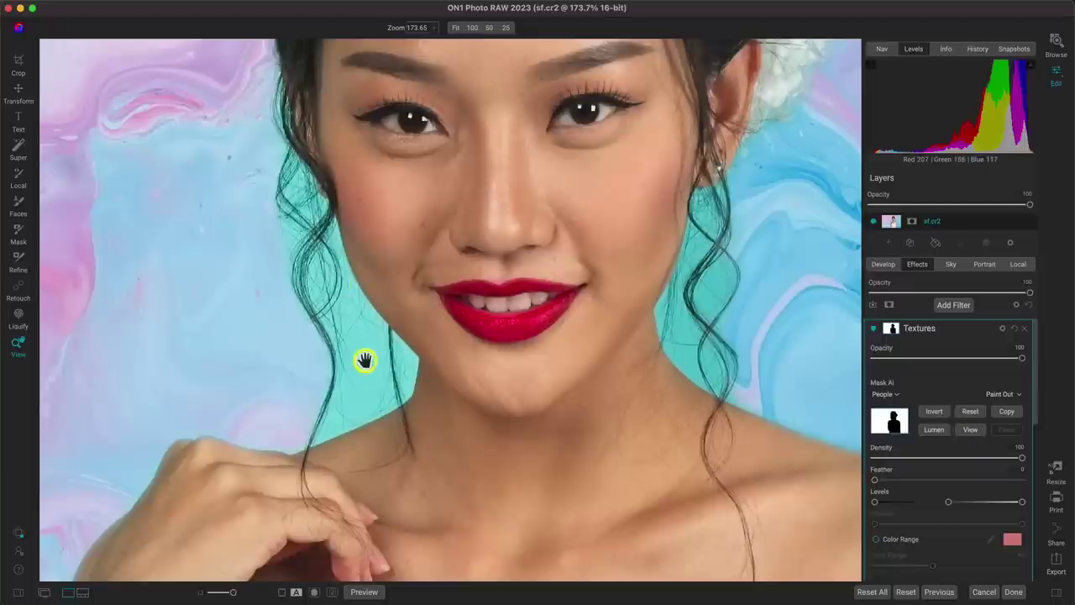
scroll(483, 349, "down", 5)
scroll(635, 492, "down", 4)
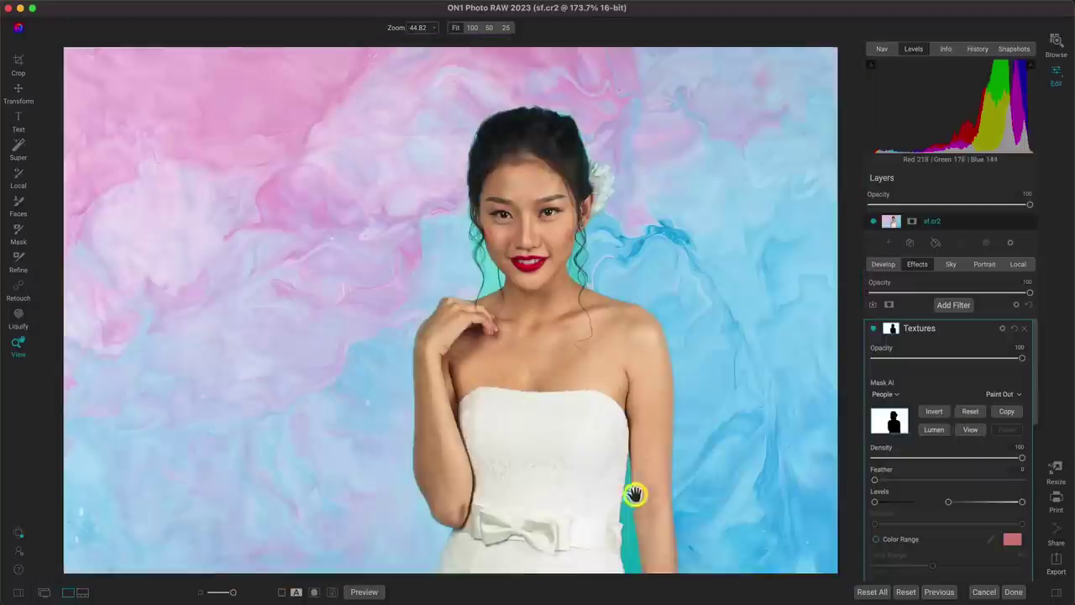
scroll(624, 524, "up", 4)
scroll(624, 528, "up", 5)
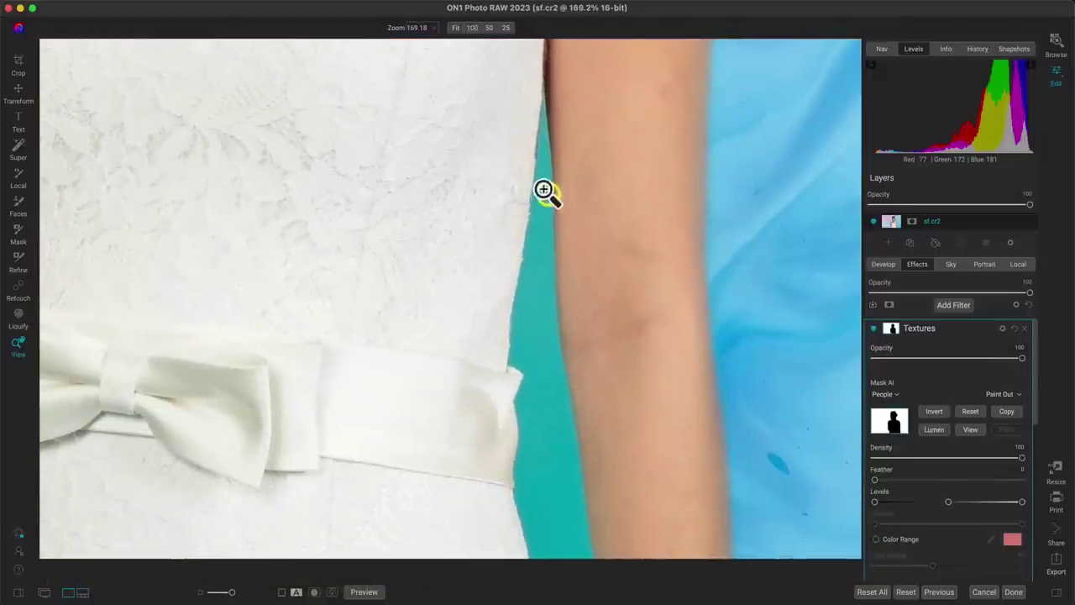
left_click(874, 329)
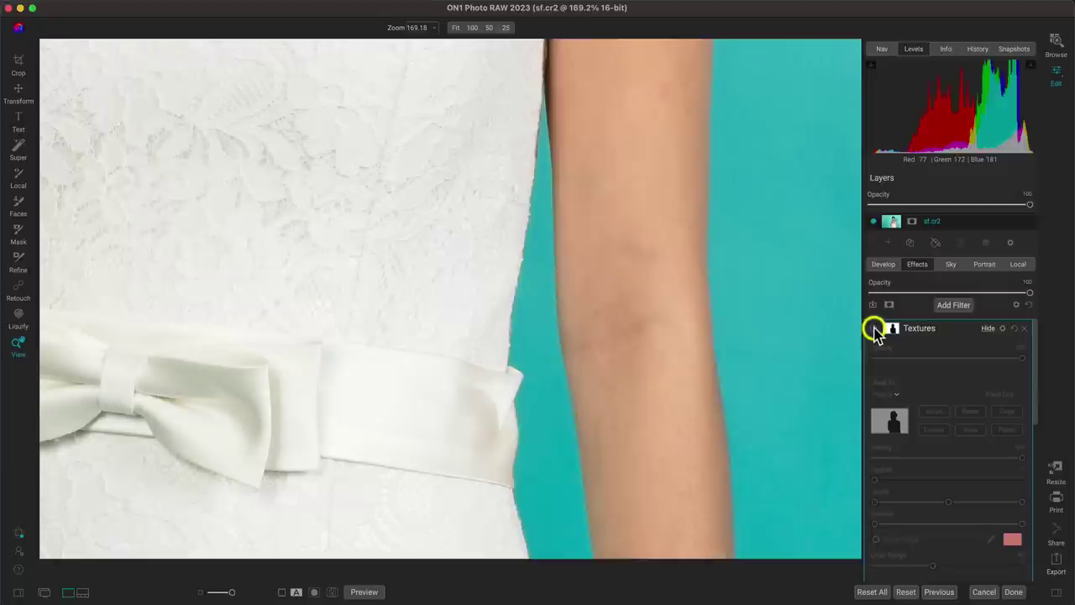
left_click(873, 328)
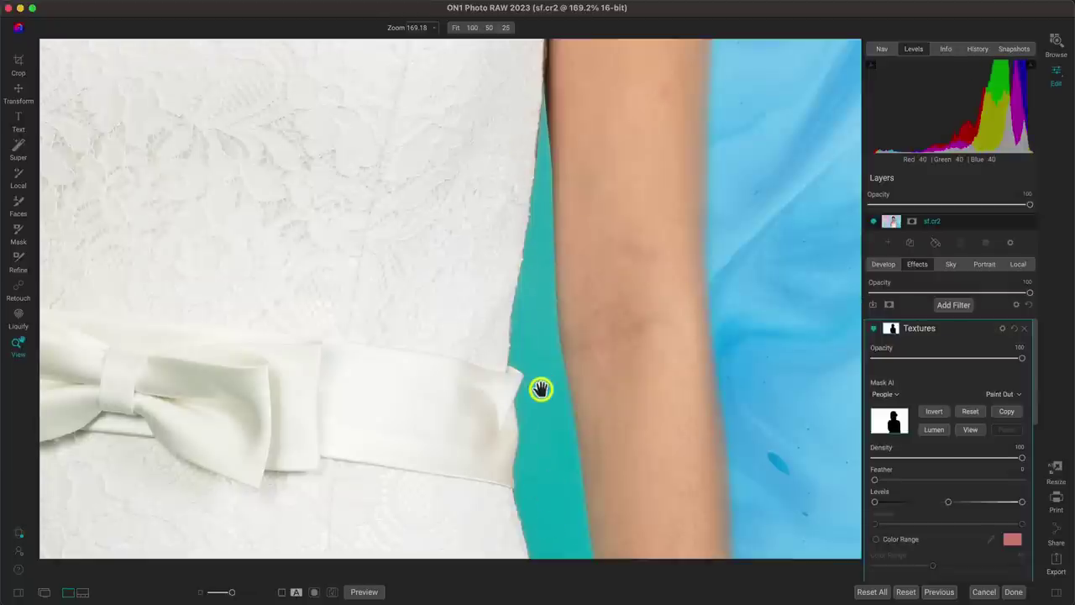
key("super+0")
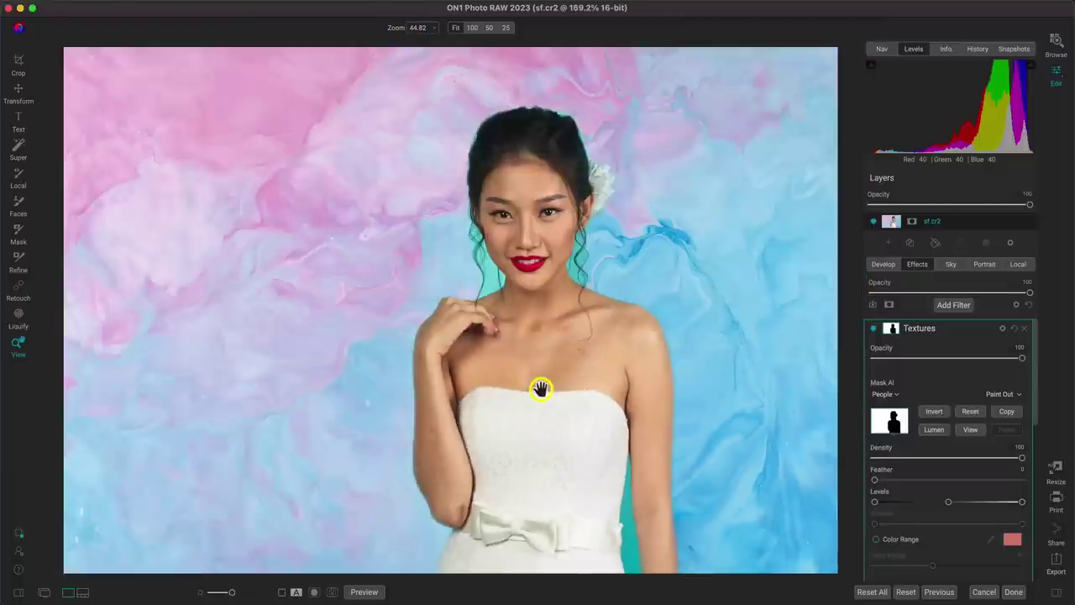
scroll(540, 388, "up", 5)
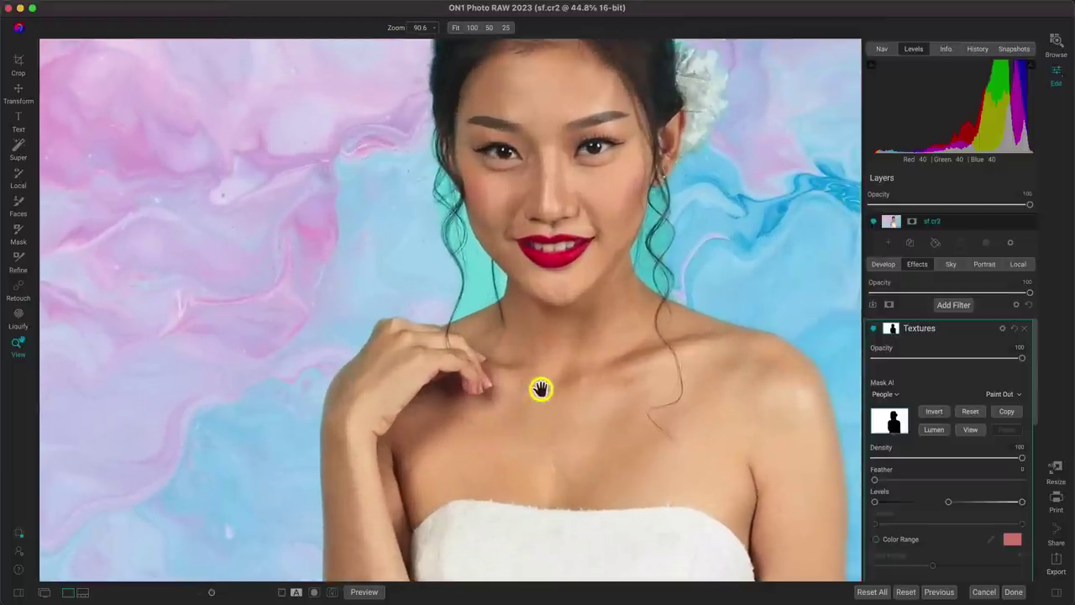
scroll(540, 388, "up", 4)
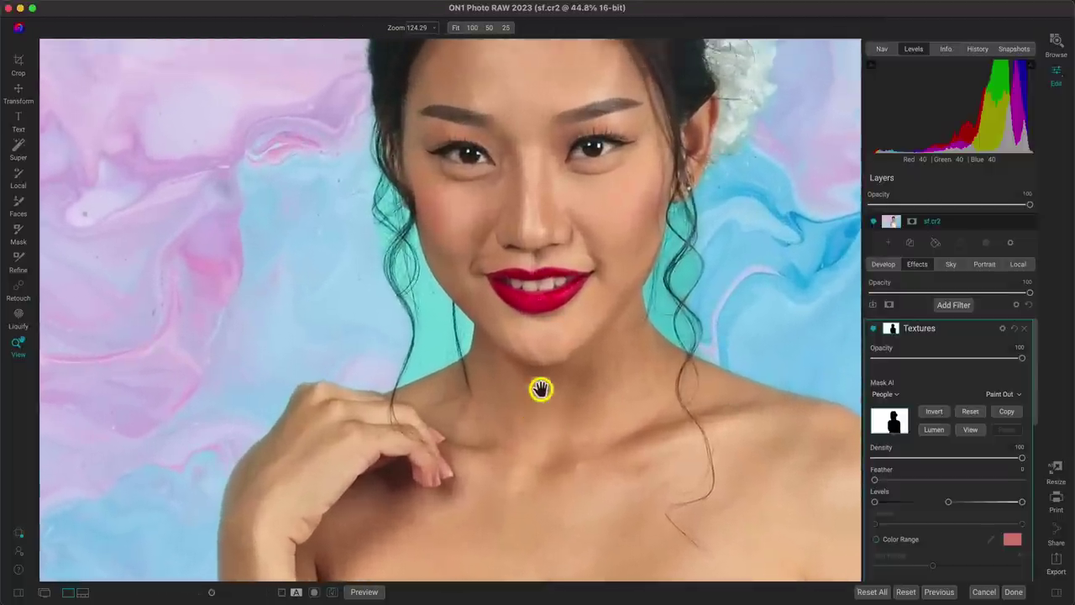
scroll(540, 388, "up", 5)
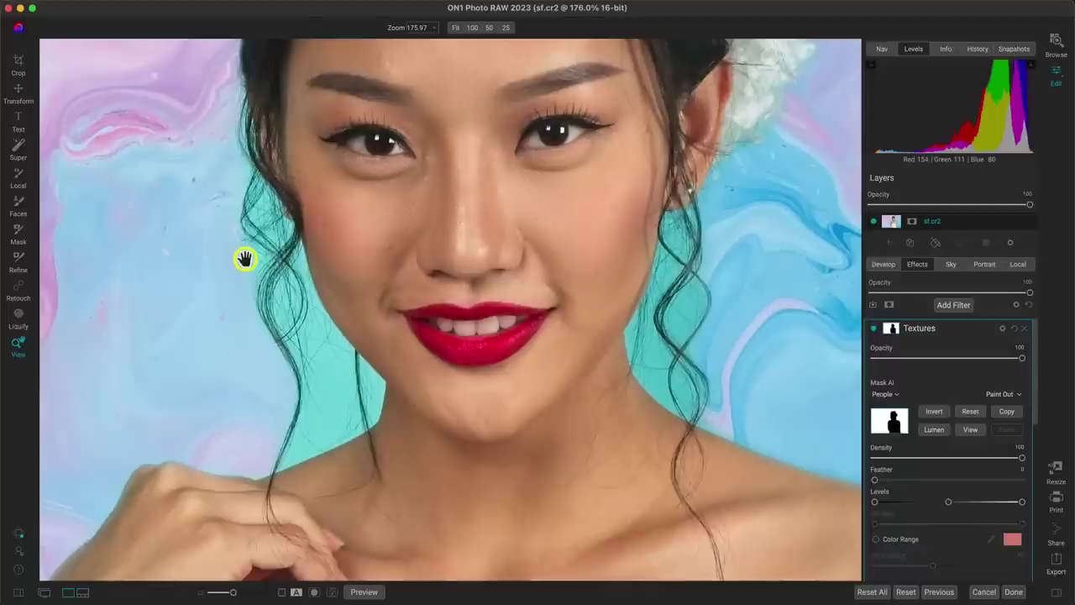
- Set the Refine brush to Paint In at size 150 and refine the hair strands to the shoulder
left_click(18, 258)
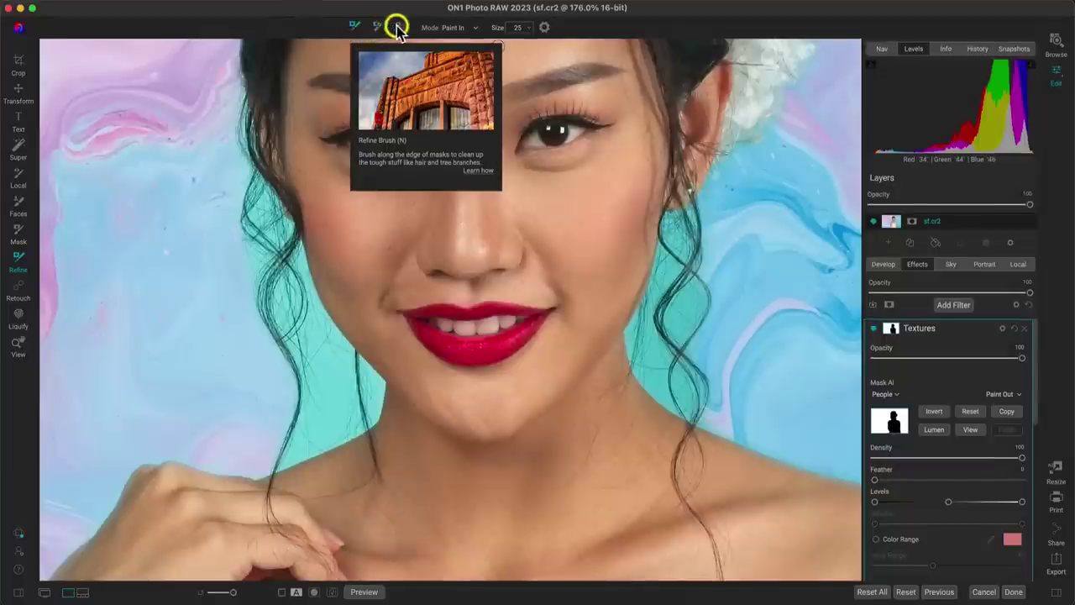
left_click(455, 29)
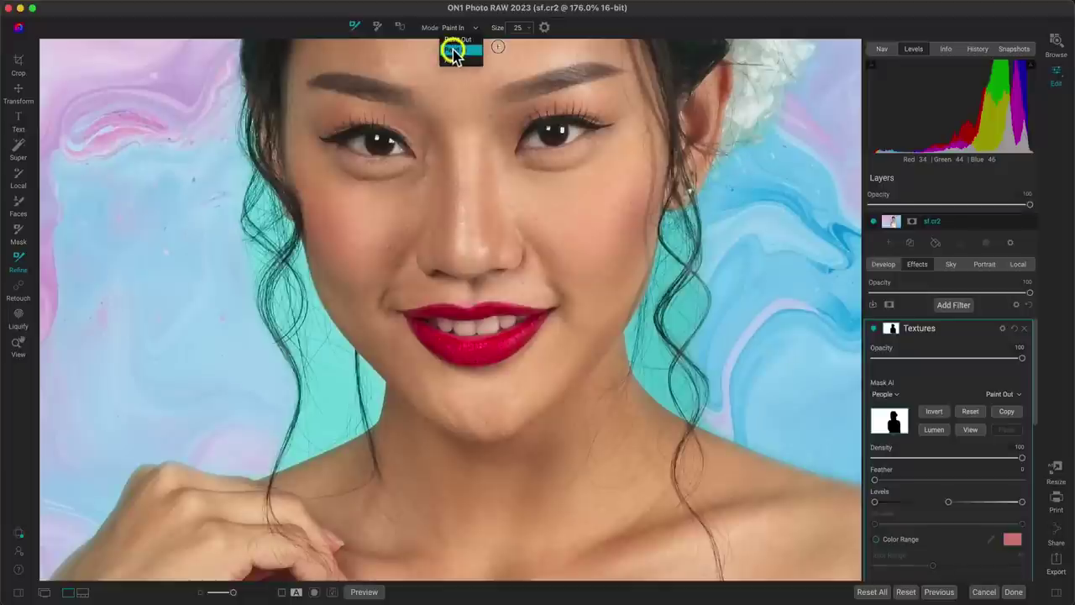
left_click(460, 52)
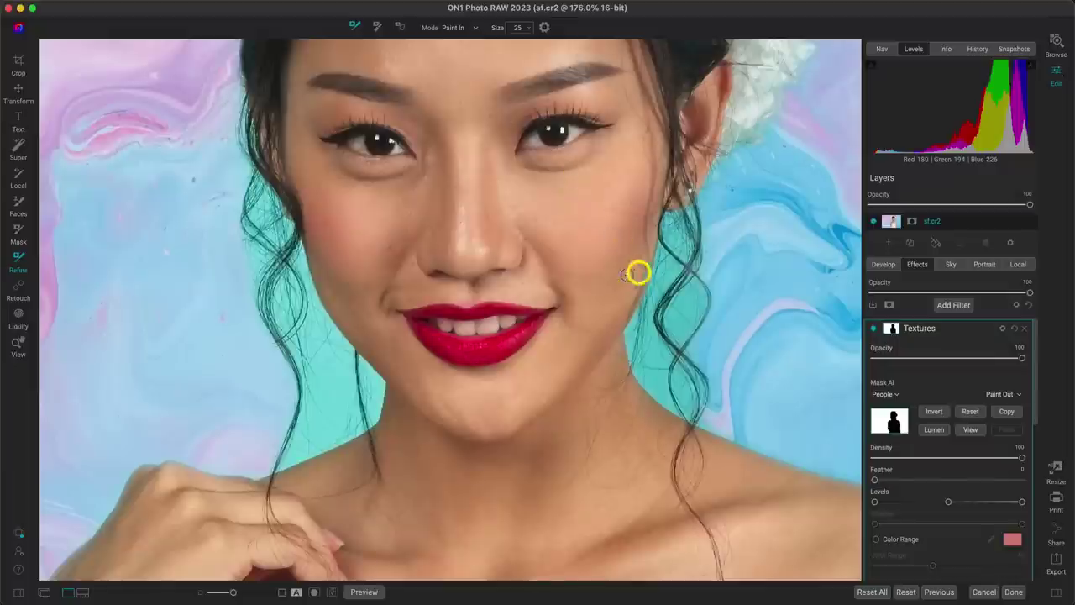
mouse_move(673, 219)
left_mouse_down()
mouse_move(631, 333)
mouse_move(645, 384)
mouse_move(700, 429)
mouse_move(653, 386)
mouse_move(674, 292)
mouse_move(675, 215)
mouse_move(672, 243)
left_mouse_up()
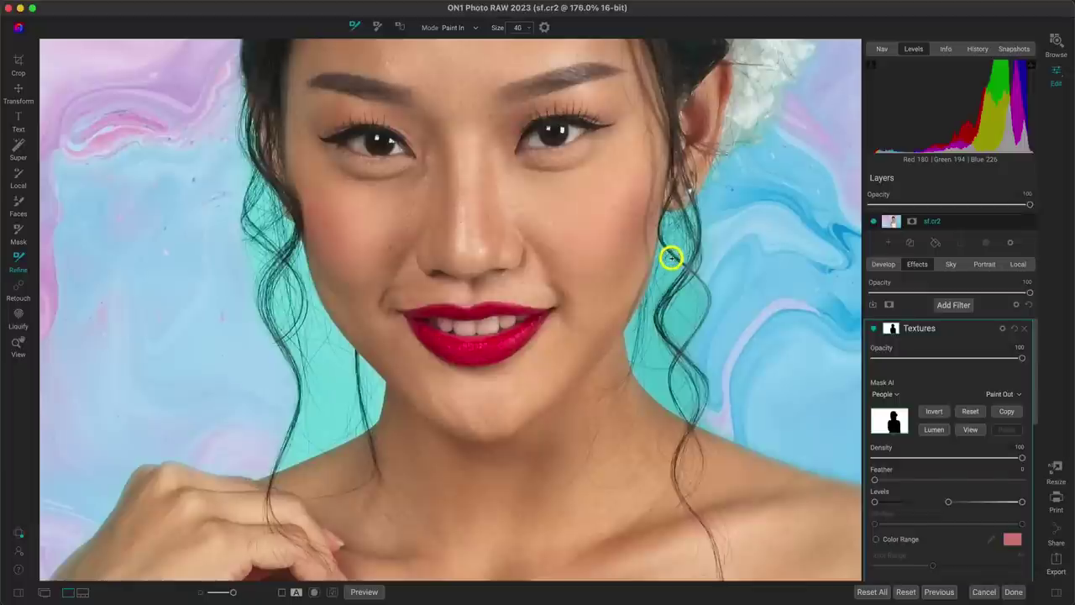
key("bracketright")
key("bracketright")
key("bracketright")
key("bracketright")
key("bracketright")
key("bracketright")
key("bracketright")
key("bracketright")
key("bracketright")
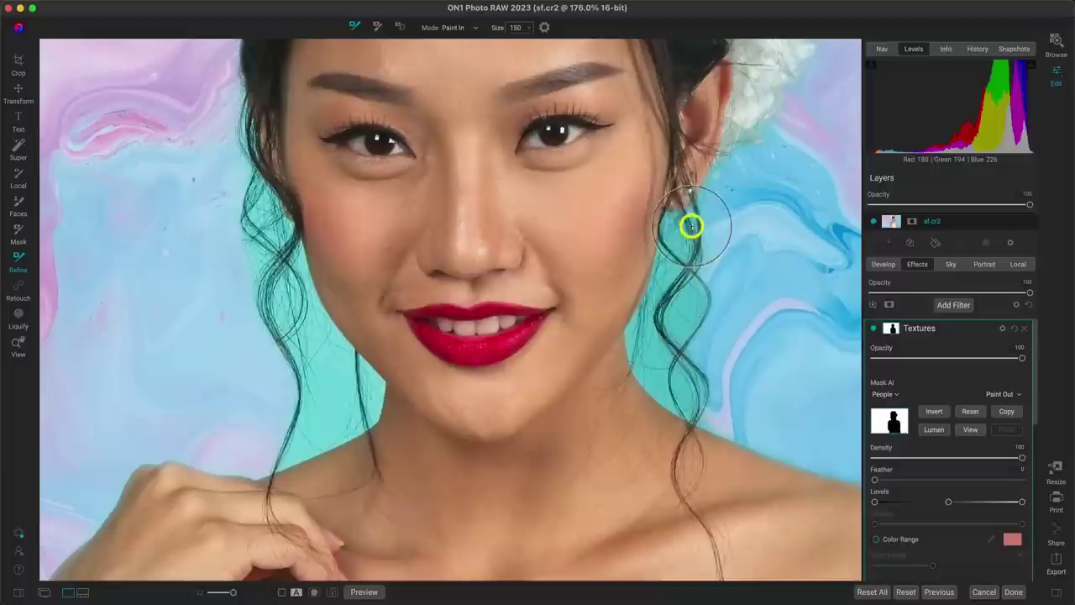
mouse_move(671, 242)
left_mouse_down()
mouse_move(648, 304)
mouse_move(648, 363)
mouse_move(691, 401)
mouse_move(701, 396)
mouse_move(696, 233)
mouse_move(737, 227)
left_mouse_up()
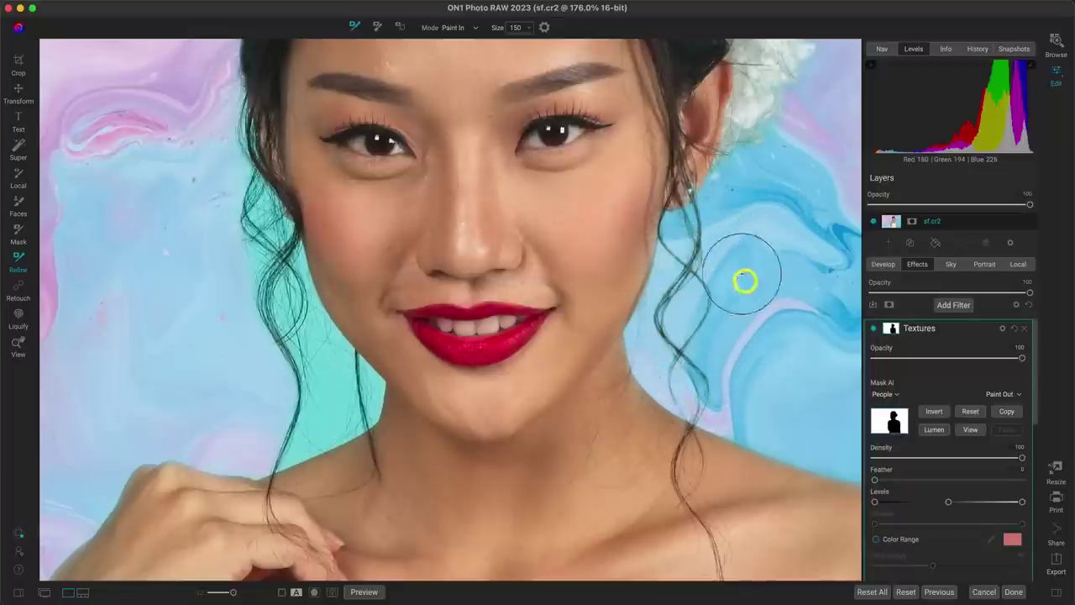
- Refine the mask along the hair by the ear and neck, checking it in black and white
left_click(971, 430)
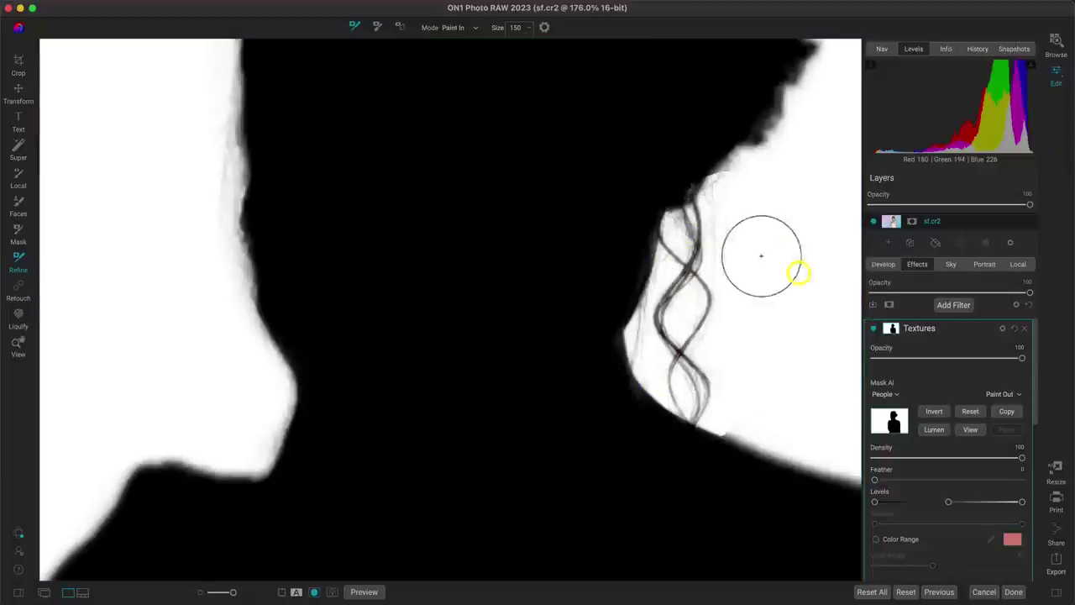
left_click(971, 430)
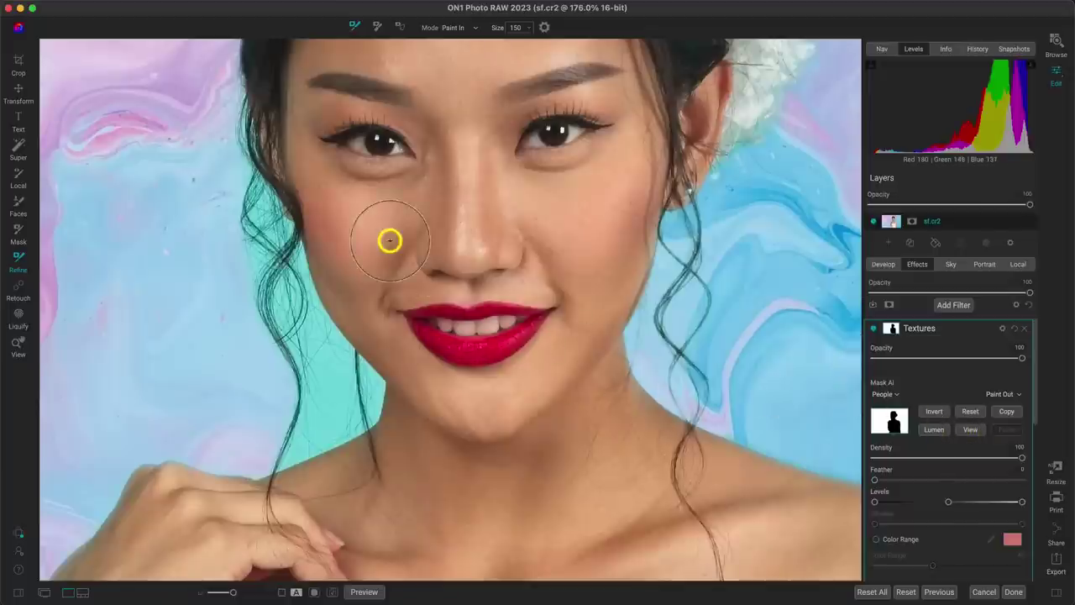
mouse_move(275, 196)
left_mouse_down()
mouse_move(254, 186)
mouse_move(288, 308)
mouse_move(340, 360)
mouse_move(350, 401)
mouse_move(278, 445)
mouse_move(283, 378)
mouse_move(255, 260)
left_mouse_up()
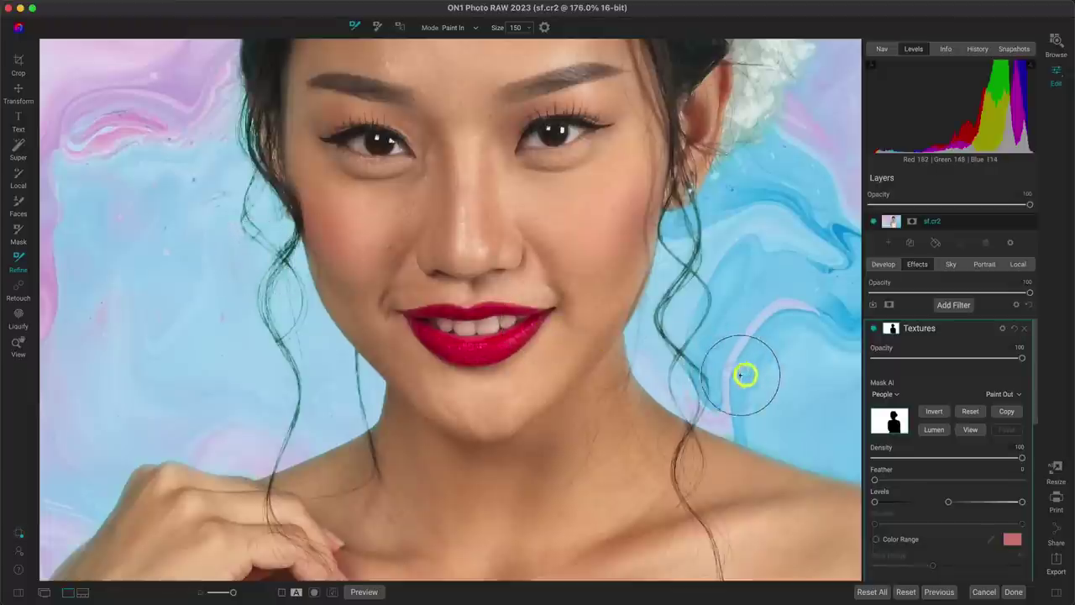
left_click(974, 429)
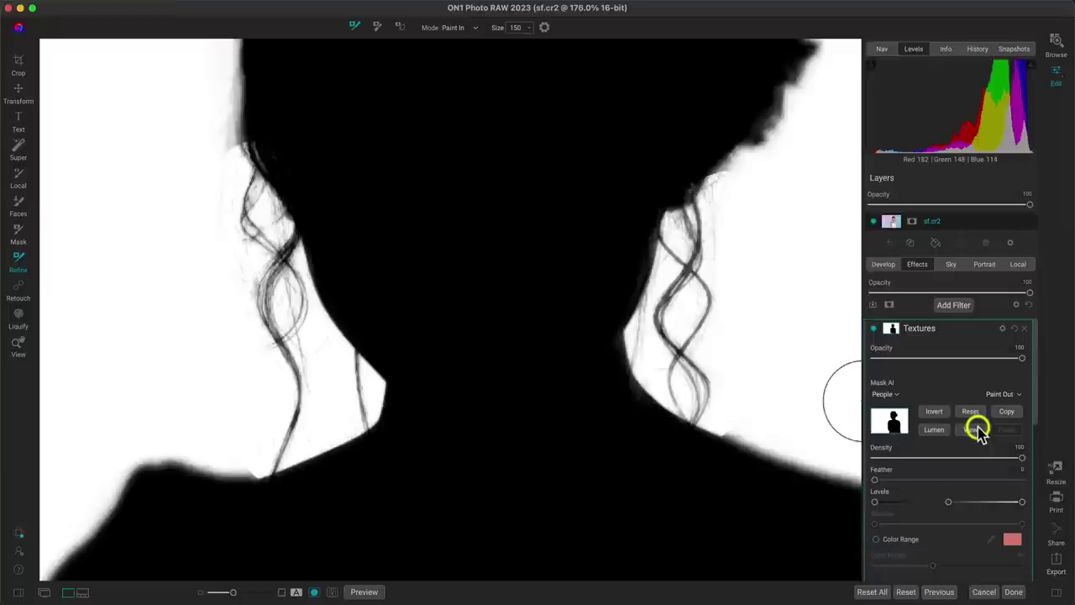
left_click(977, 431)
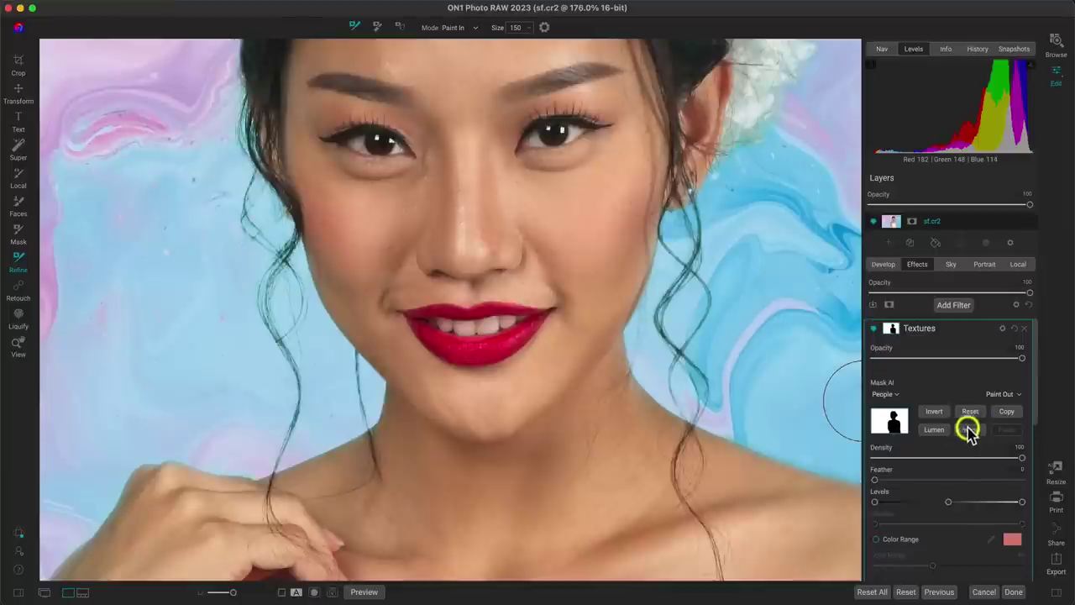
key("z")
scroll(701, 363, "down", 2)
- Toggle the Textures filter off and on twice to compare, then zoom toward the arm and dress
scroll(702, 363, "down", 3)
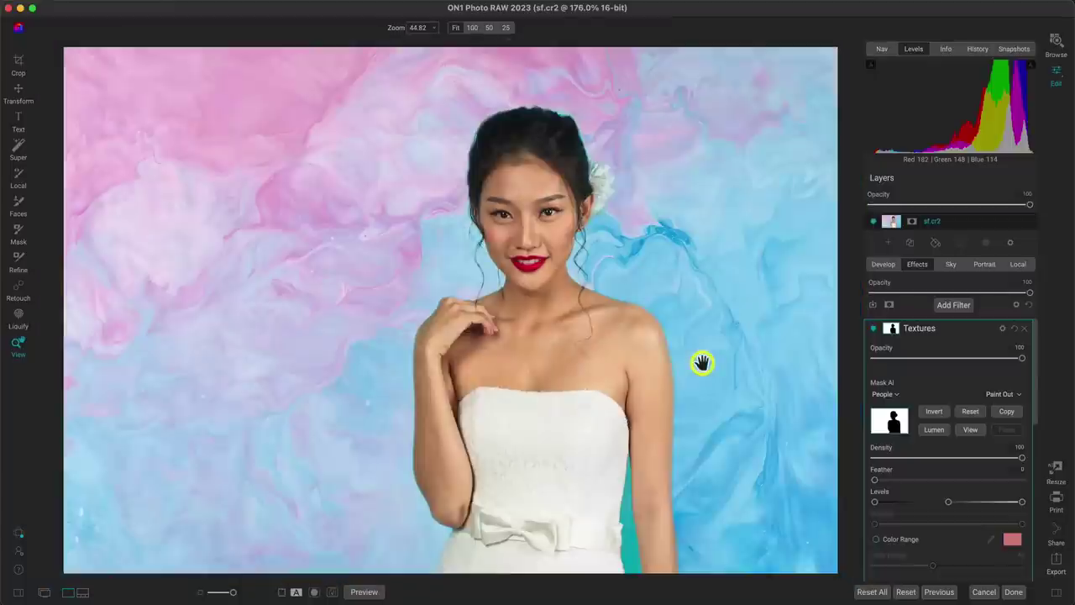
left_click(876, 328)
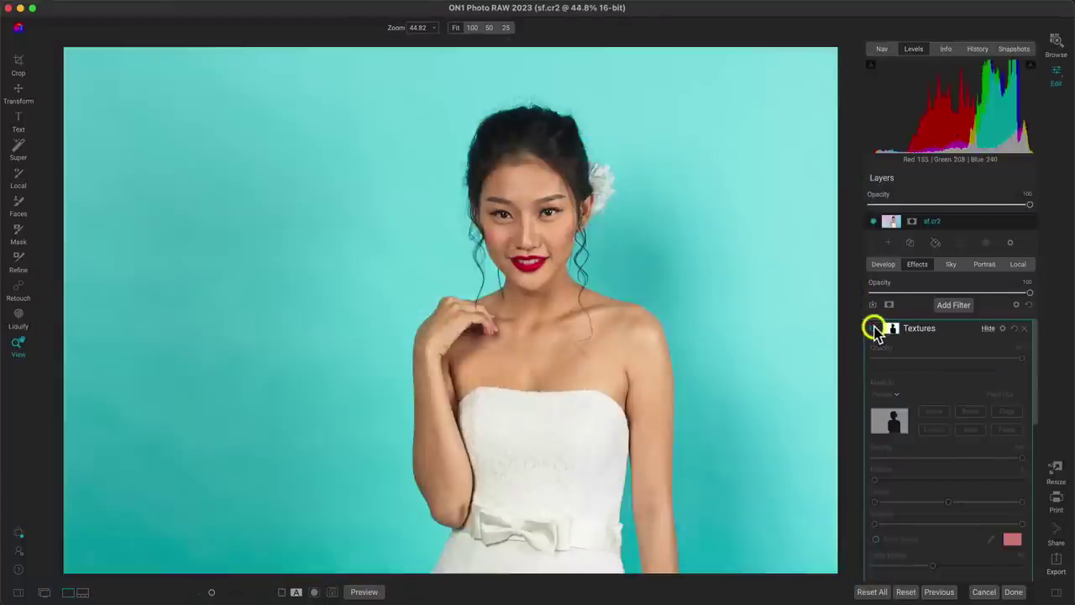
left_click(876, 328)
left_click(876, 328)
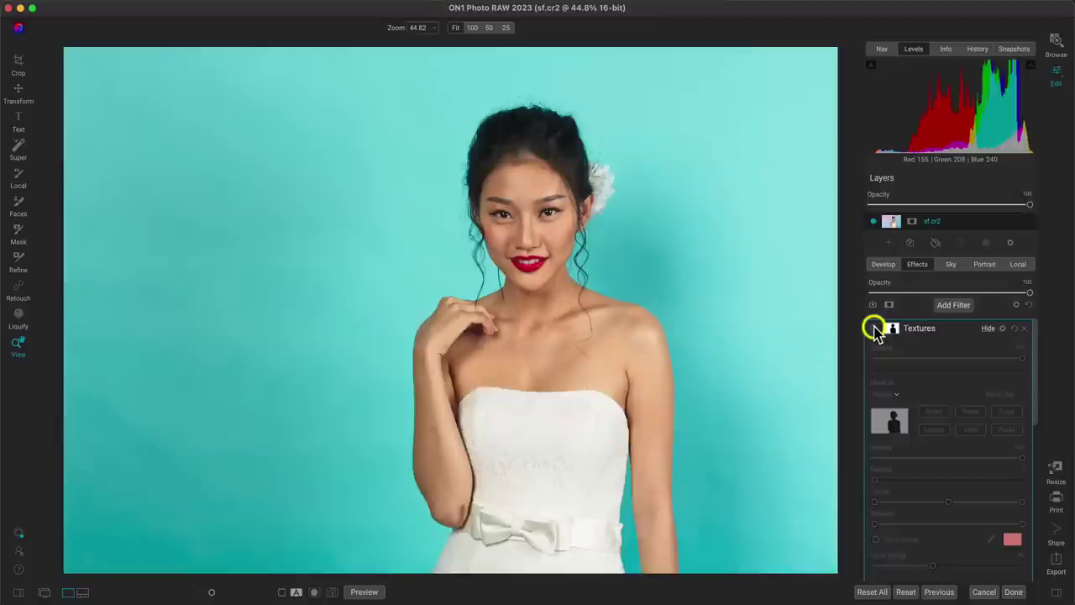
left_click(875, 329)
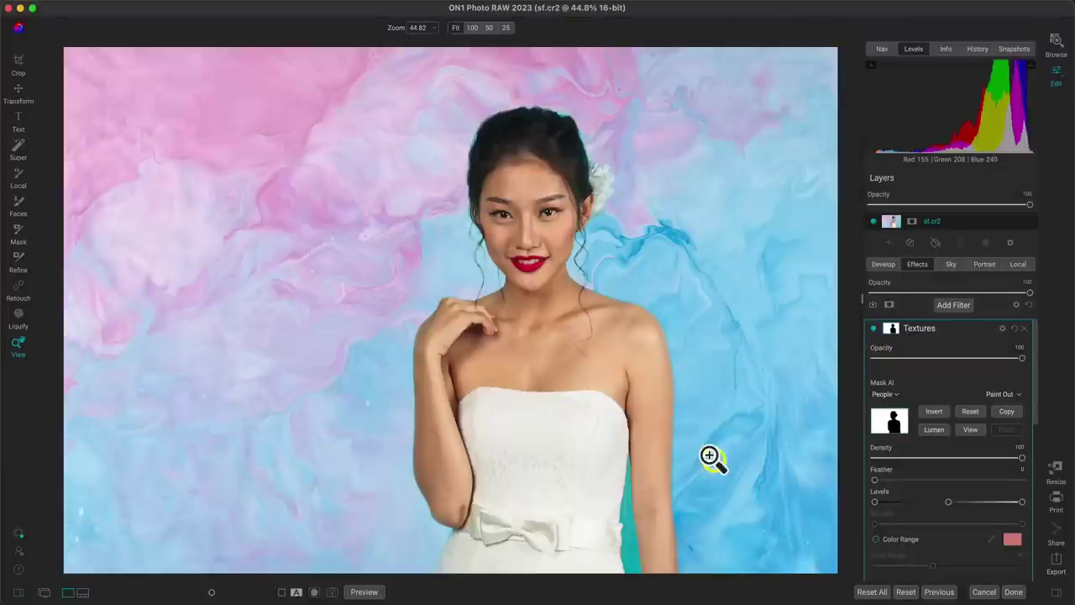
scroll(634, 528, "up", 8)
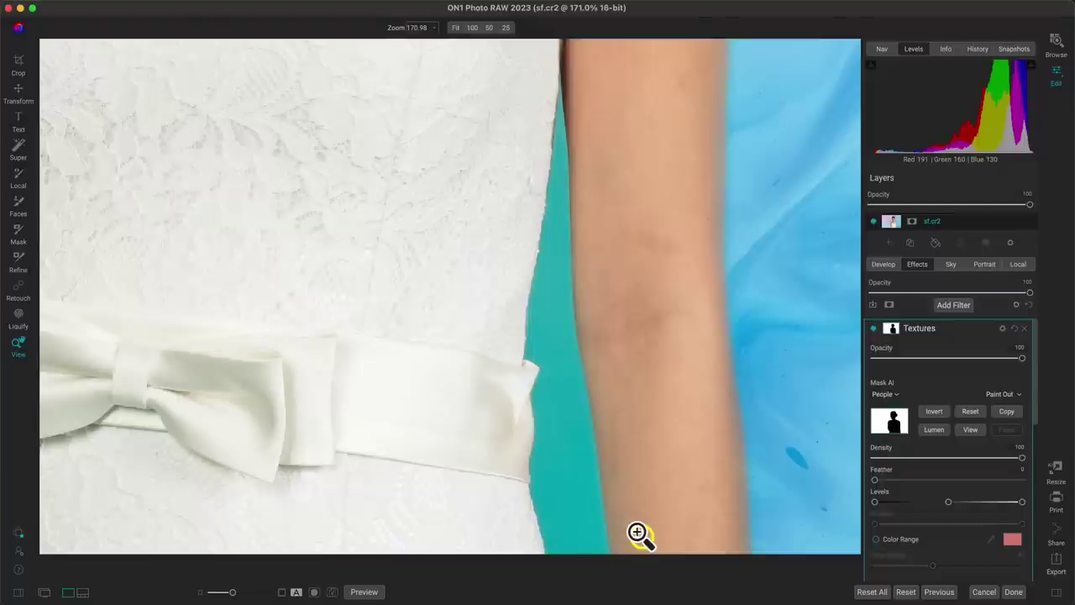
- Paint the texture into the teal gap along her arm, then fit the photo to view
key("b")
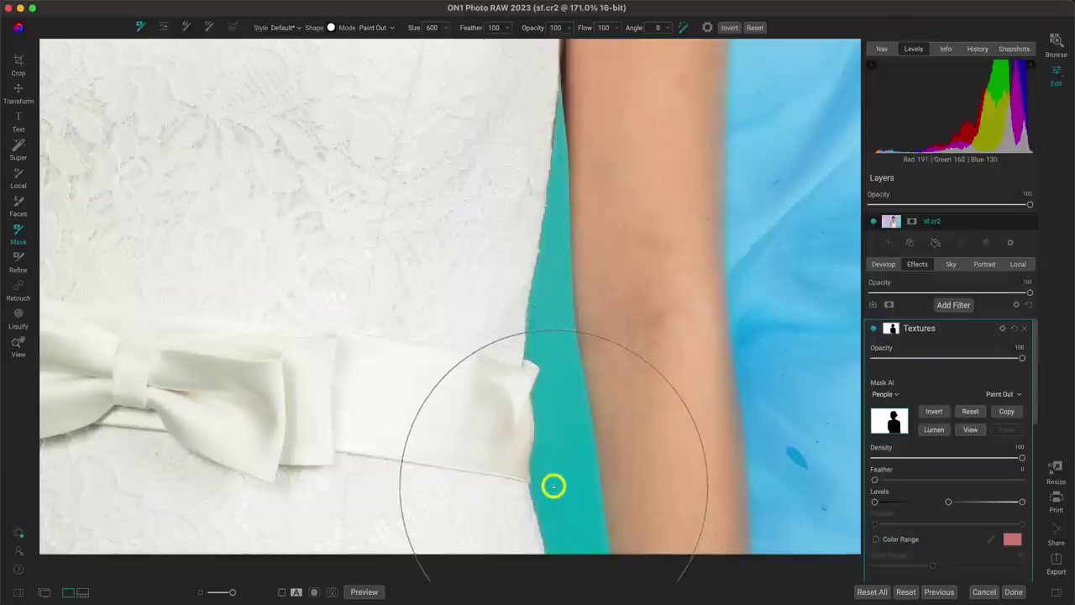
key("alt")
left_click(564, 475)
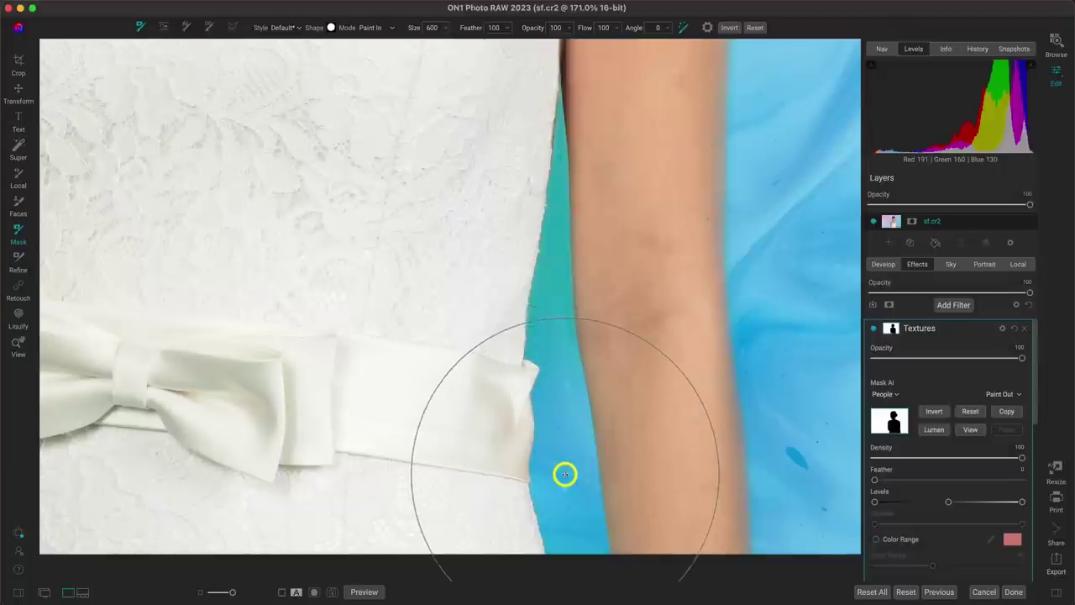
left_click_drag(565, 475, 557, 228)
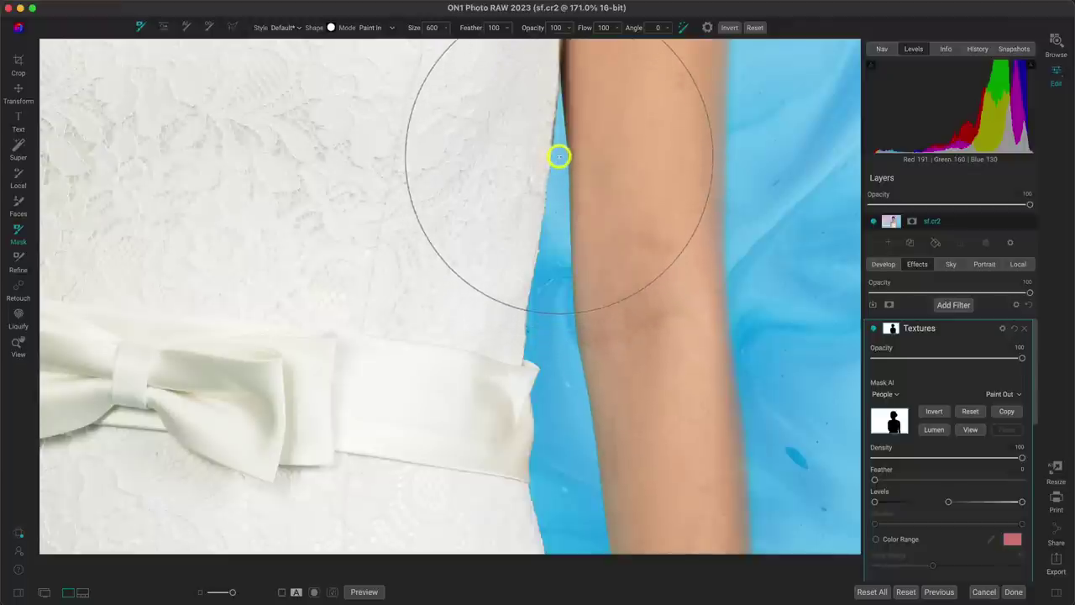
mouse_move(558, 188)
left_mouse_down()
mouse_move(544, 288)
mouse_move(577, 506)
mouse_move(547, 393)
left_mouse_up()
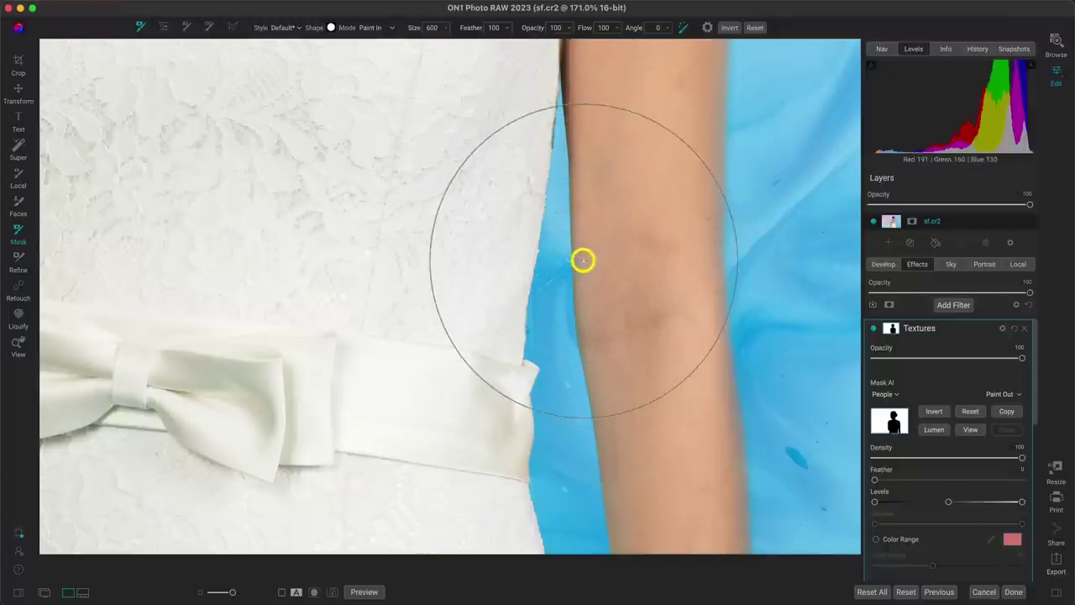
key("z")
key("super+0")
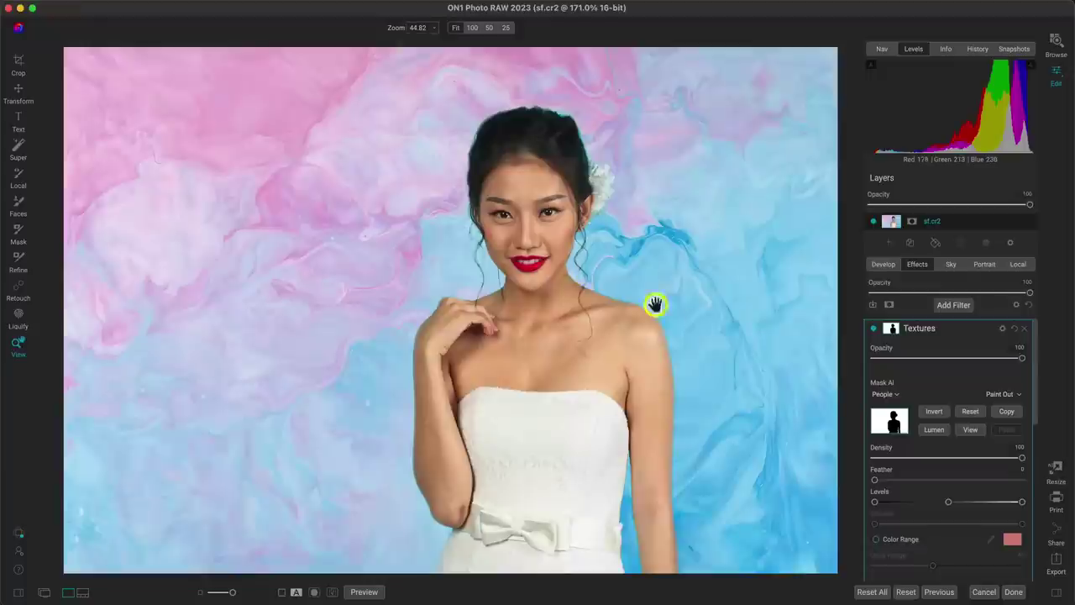
left_click(875, 329)
- Add an autumn-leaves Textures filter to sgs.jpeg, compare it on and off, and open its mask
left_click(875, 328)
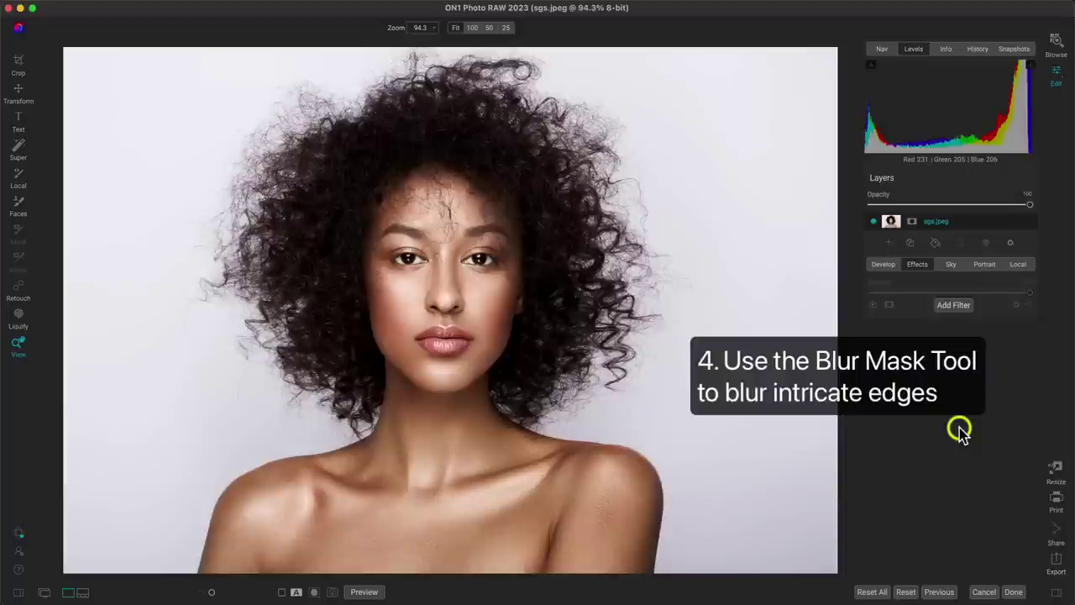
left_click(958, 307)
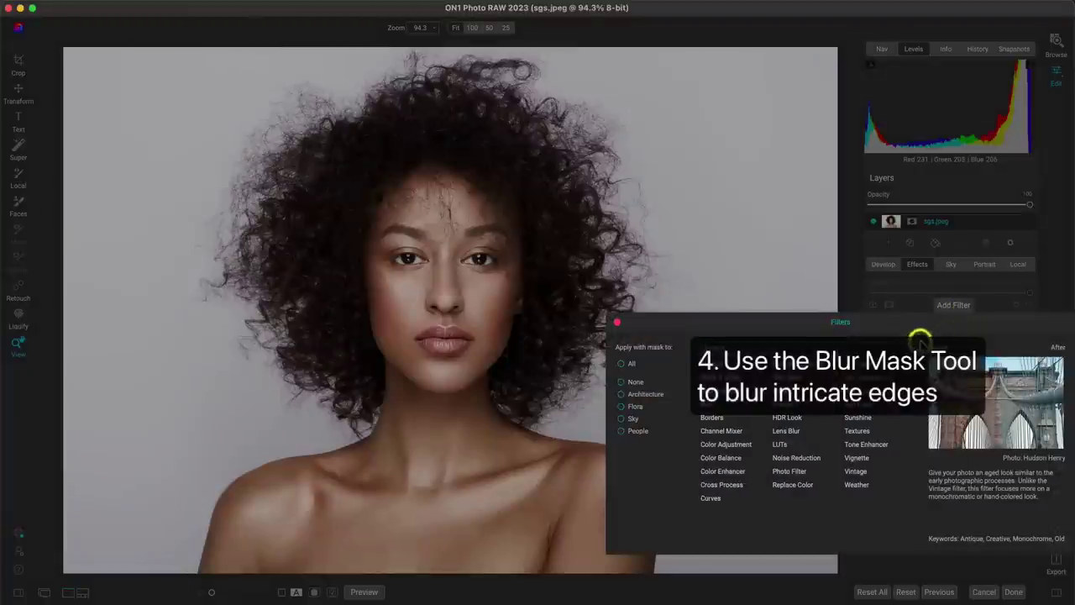
left_click(857, 431)
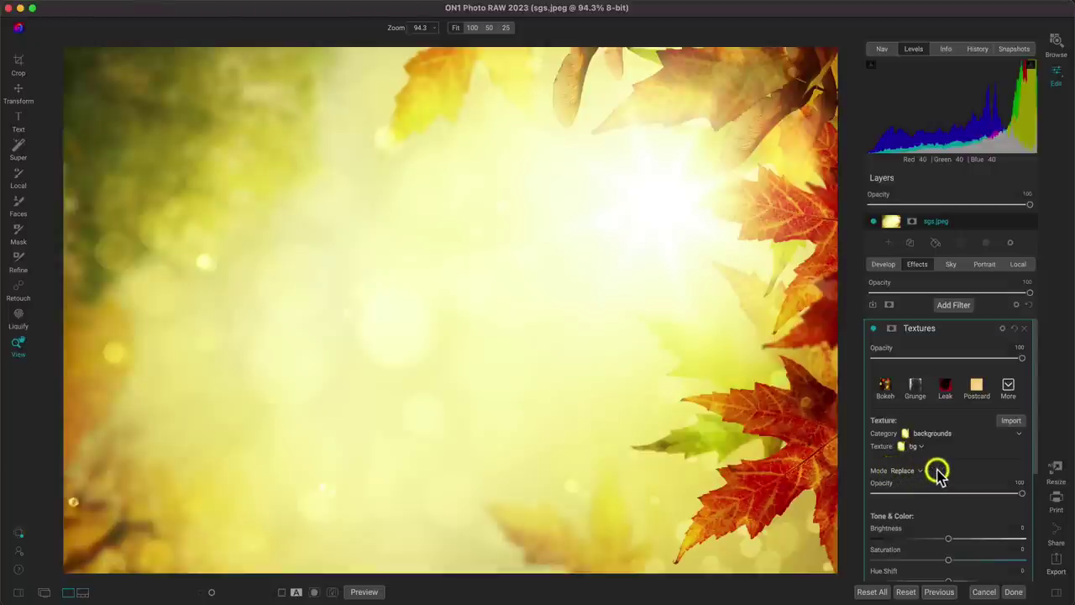
left_click(873, 328)
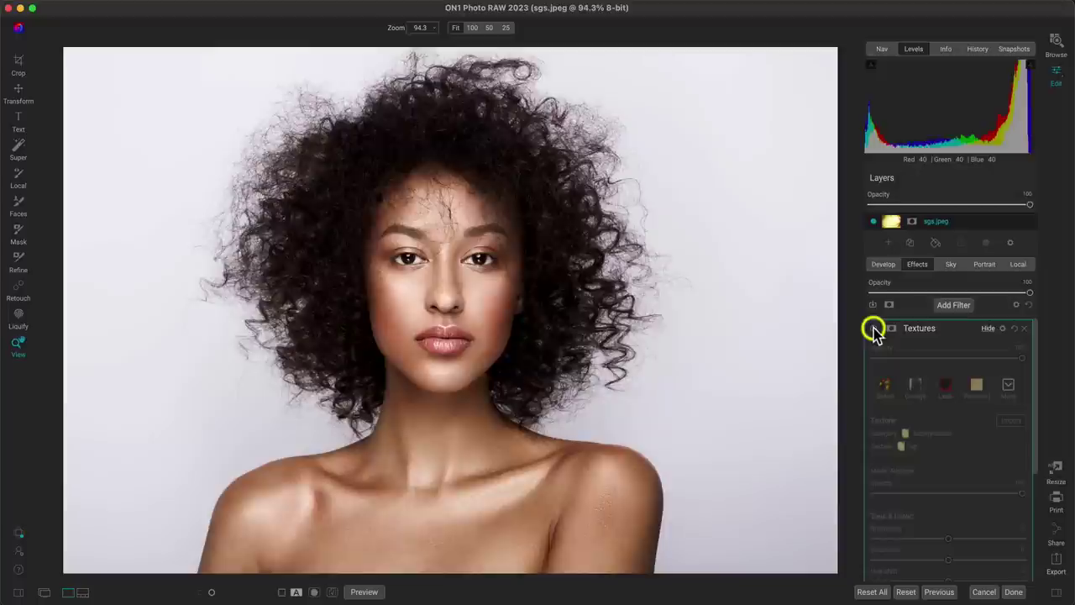
left_click(874, 328)
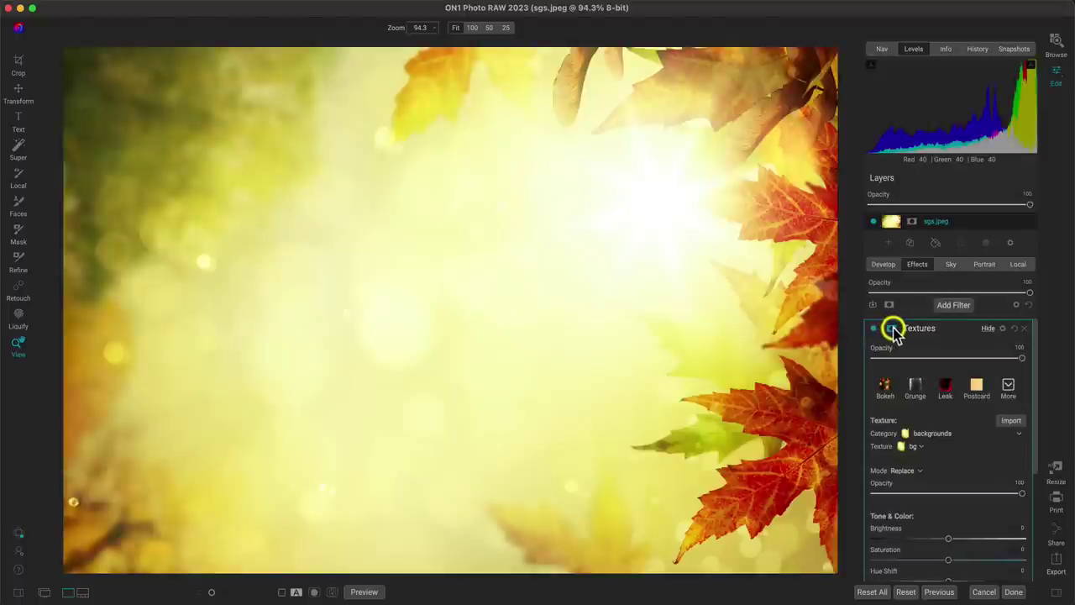
left_click(892, 328)
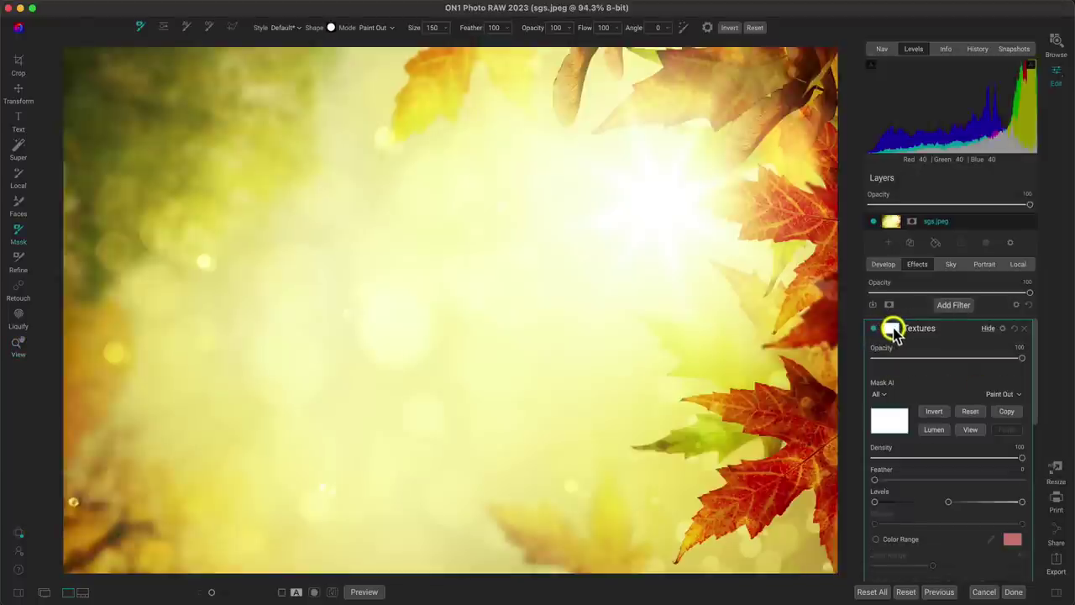
- Apply a People AI mask so the leaf texture stays off the curly-haired woman
left_click(879, 394)
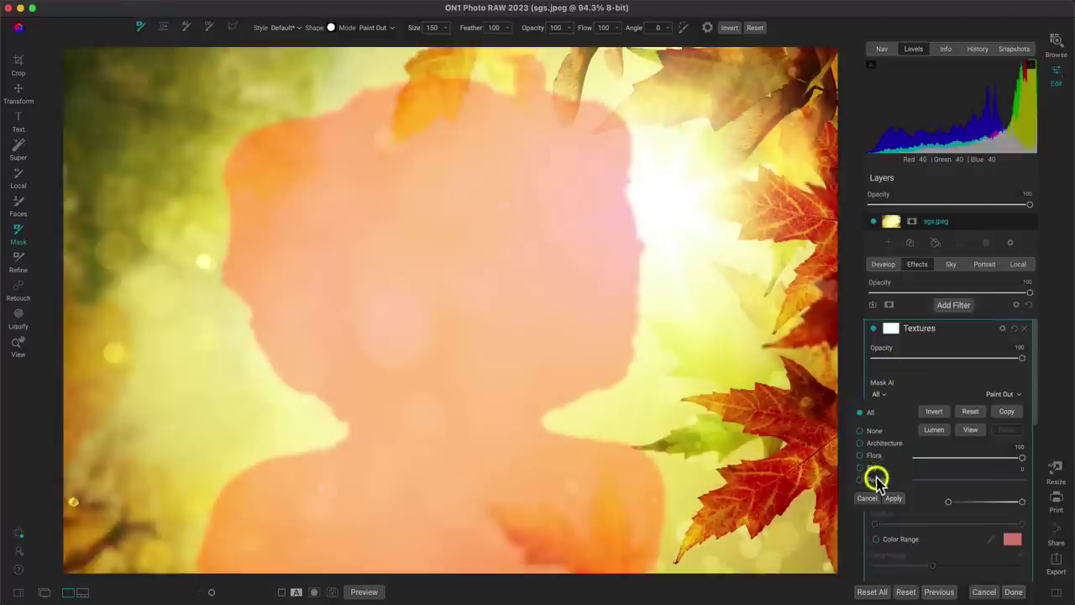
left_click(875, 481)
left_click(890, 498)
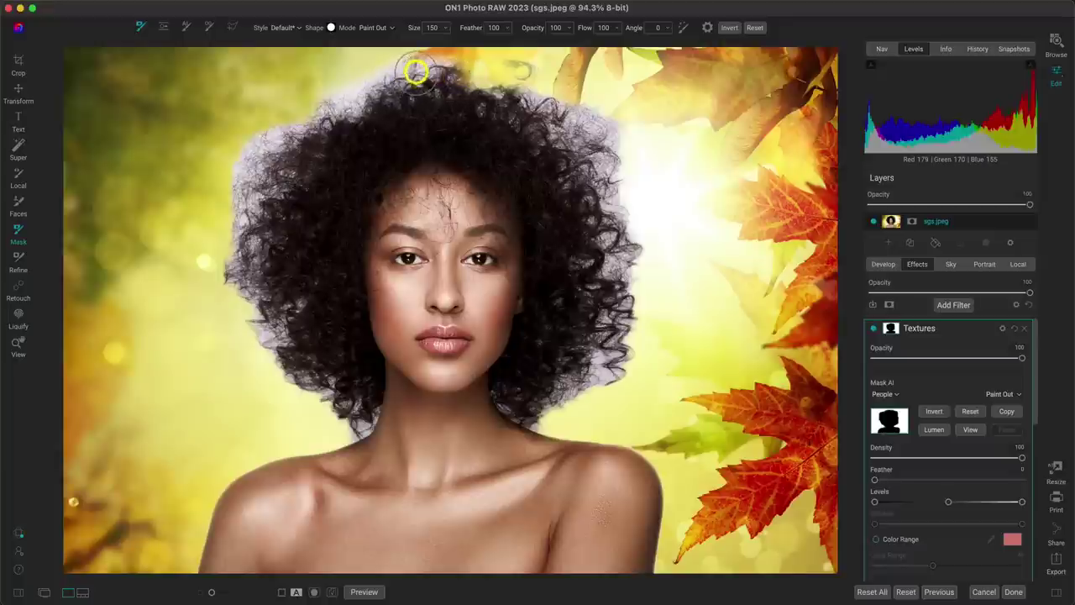
- Brush the mask along the top, sides and lower edges of the curly hair, then select Refine
mouse_move(409, 65)
left_mouse_down()
mouse_move(507, 77)
mouse_move(462, 79)
mouse_move(492, 64)
mouse_move(520, 73)
mouse_move(524, 94)
mouse_move(361, 104)
mouse_move(276, 132)
mouse_move(319, 111)
mouse_move(251, 332)
mouse_move(261, 337)
mouse_move(249, 335)
mouse_move(258, 314)
mouse_move(223, 268)
left_mouse_up()
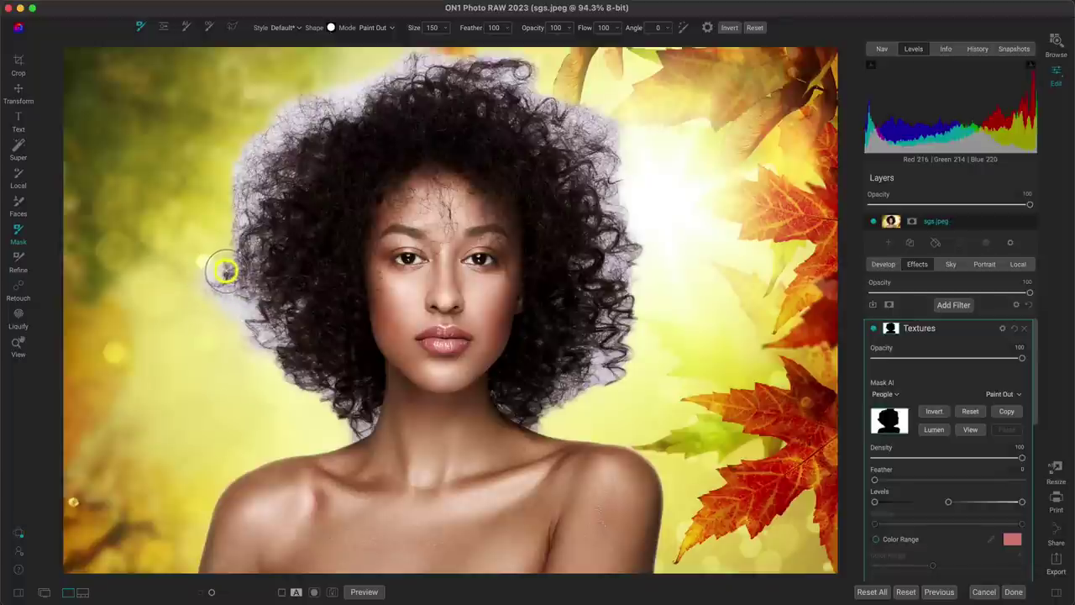
mouse_move(580, 328)
left_mouse_down()
mouse_move(616, 390)
mouse_move(631, 289)
mouse_move(656, 321)
mouse_move(603, 176)
mouse_move(614, 172)
mouse_move(626, 191)
mouse_move(629, 203)
mouse_move(607, 166)
mouse_move(574, 151)
mouse_move(575, 120)
mouse_move(544, 101)
mouse_move(570, 98)
mouse_move(613, 146)
left_mouse_up()
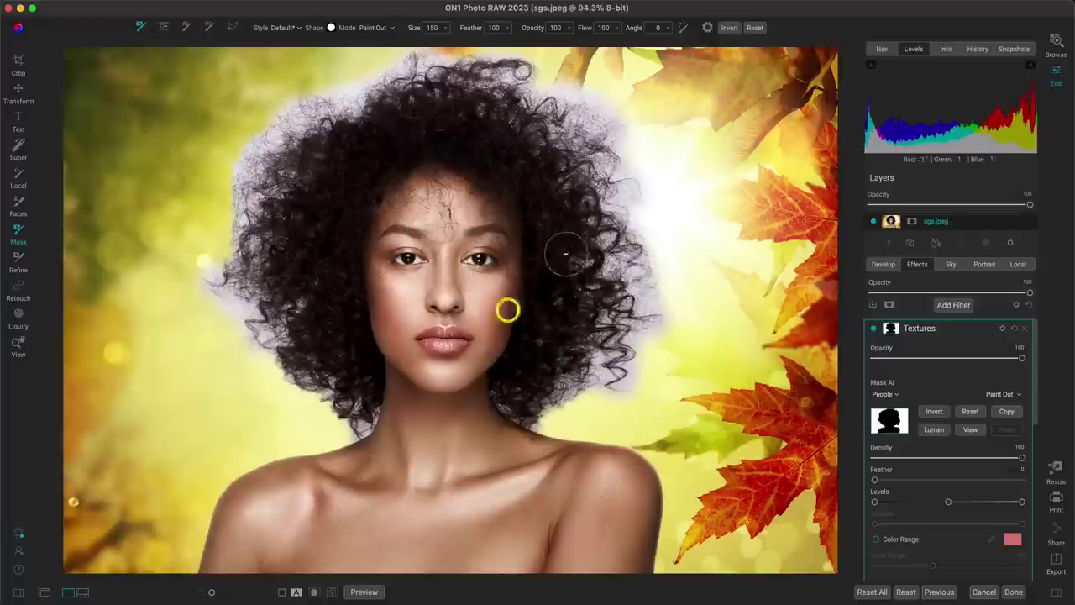
mouse_move(341, 411)
left_mouse_down()
mouse_move(287, 373)
mouse_move(280, 390)
mouse_move(298, 390)
mouse_move(295, 398)
mouse_move(564, 412)
mouse_move(340, 385)
mouse_move(268, 360)
left_mouse_up()
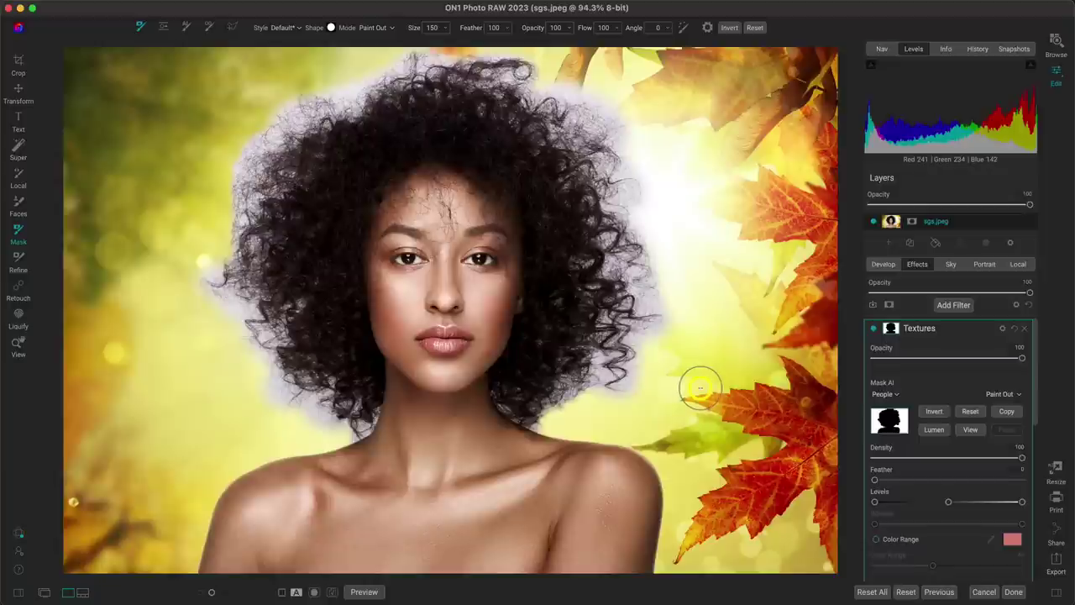
mouse_move(700, 388)
left_mouse_down()
mouse_move(612, 385)
mouse_move(676, 344)
left_mouse_up()
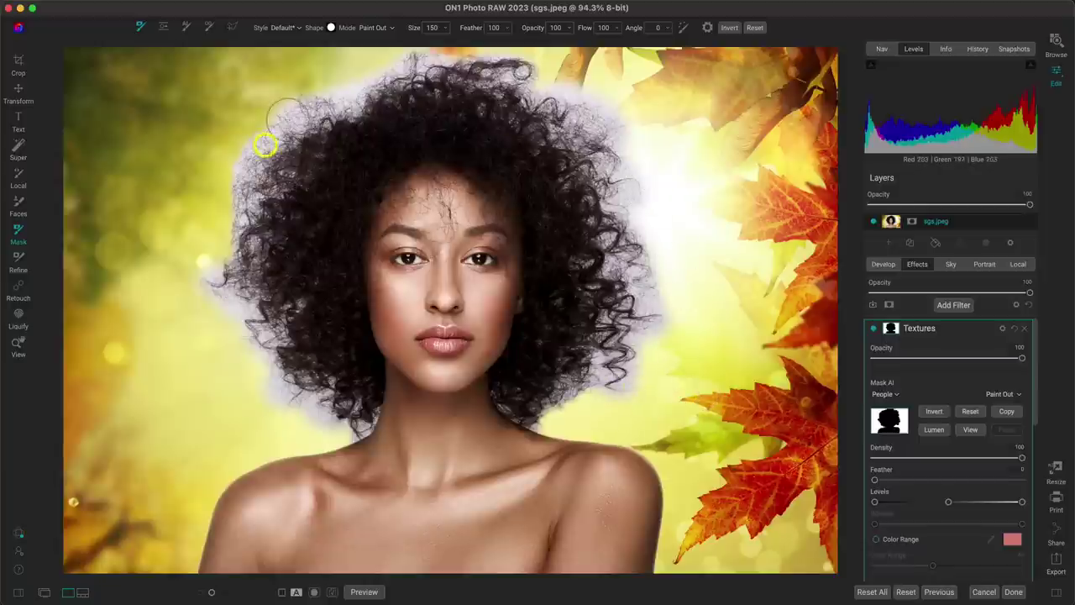
mouse_move(264, 144)
left_mouse_down()
mouse_move(256, 168)
mouse_move(281, 113)
left_mouse_up()
mouse_move(470, 81)
left_mouse_down()
mouse_move(593, 163)
mouse_move(616, 156)
mouse_move(428, 76)
mouse_move(313, 94)
mouse_move(282, 128)
mouse_move(430, 115)
mouse_move(552, 149)
mouse_move(628, 143)
mouse_move(665, 162)
mouse_move(677, 268)
mouse_move(617, 369)
mouse_move(674, 315)
mouse_move(690, 268)
left_mouse_up()
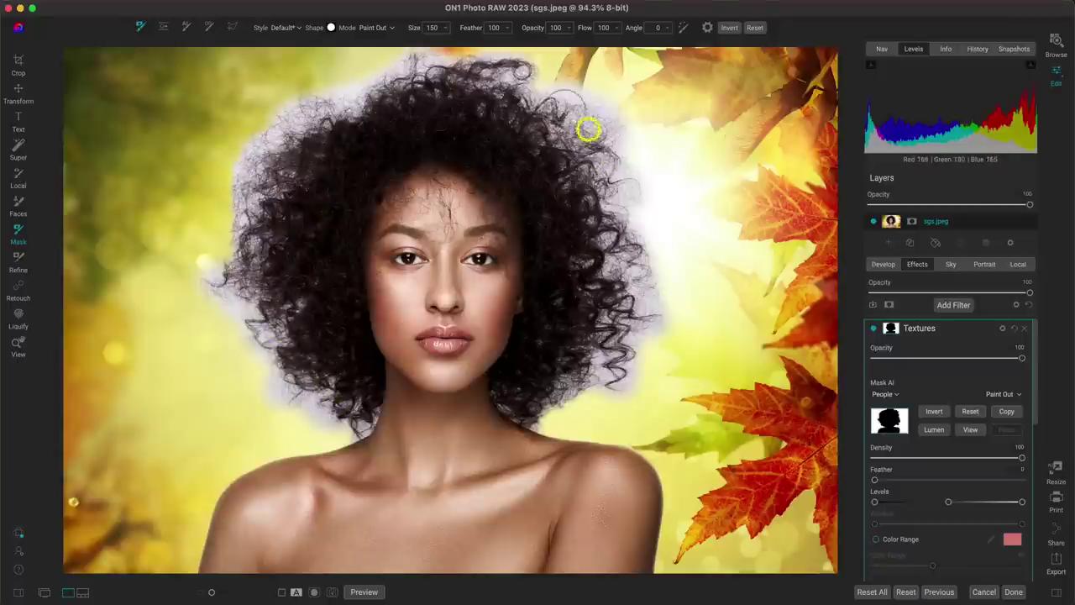
left_click_drag(610, 369, 585, 415)
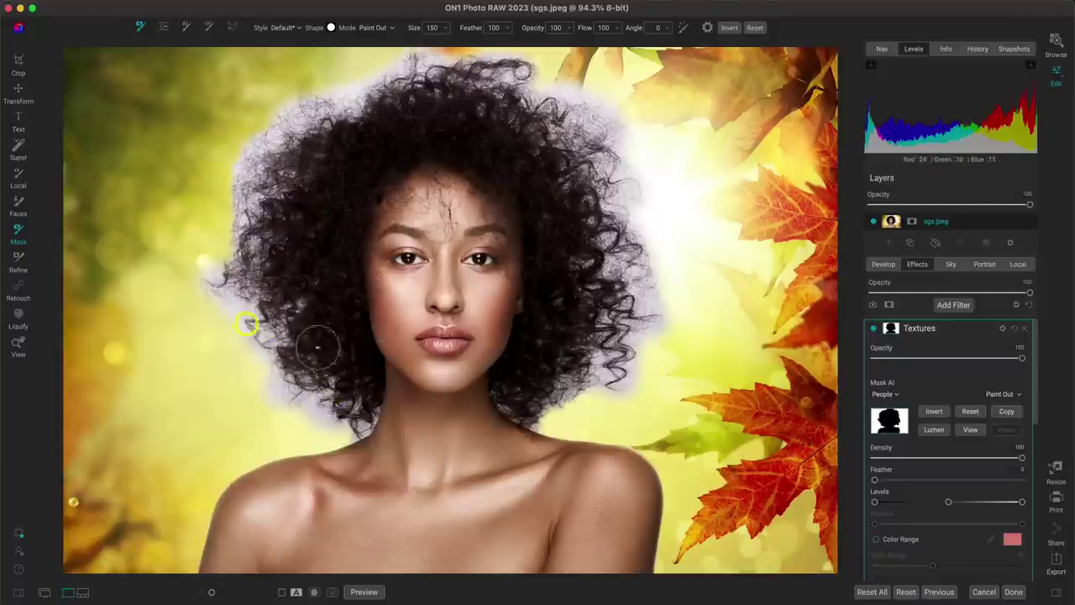
left_click(19, 261)
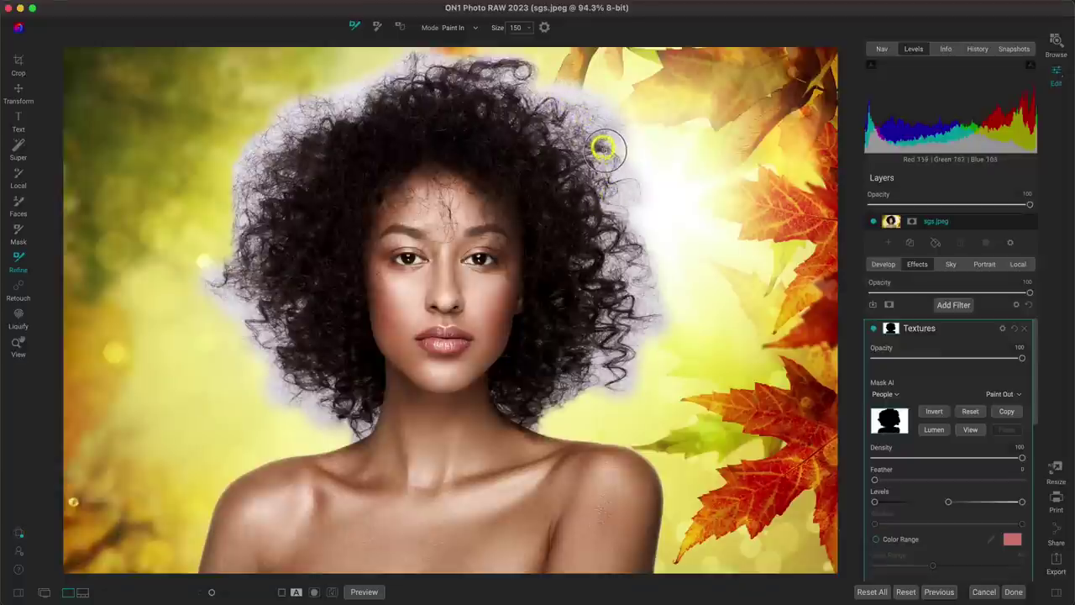
- Enlarge the refine brush to size 250 and paint in along the top-right curly hair edge, checking it up close
key("bracketright")
key("bracketright")
key("bracketright")
key("bracketright")
mouse_move(571, 103)
left_mouse_down()
mouse_move(625, 227)
mouse_move(628, 334)
mouse_move(618, 354)
mouse_move(543, 401)
mouse_move(585, 380)
mouse_move(648, 250)
mouse_move(618, 177)
mouse_move(560, 118)
mouse_move(544, 77)
mouse_move(446, 59)
mouse_move(378, 63)
mouse_move(323, 82)
mouse_move(361, 80)
mouse_move(266, 126)
mouse_move(220, 279)
mouse_move(254, 343)
mouse_move(347, 411)
mouse_move(303, 384)
mouse_move(240, 303)
mouse_move(221, 243)
mouse_move(225, 195)
mouse_move(264, 173)
mouse_move(258, 136)
mouse_move(284, 103)
mouse_move(326, 95)
mouse_move(260, 132)
mouse_move(308, 94)
mouse_move(310, 89)
left_mouse_up()
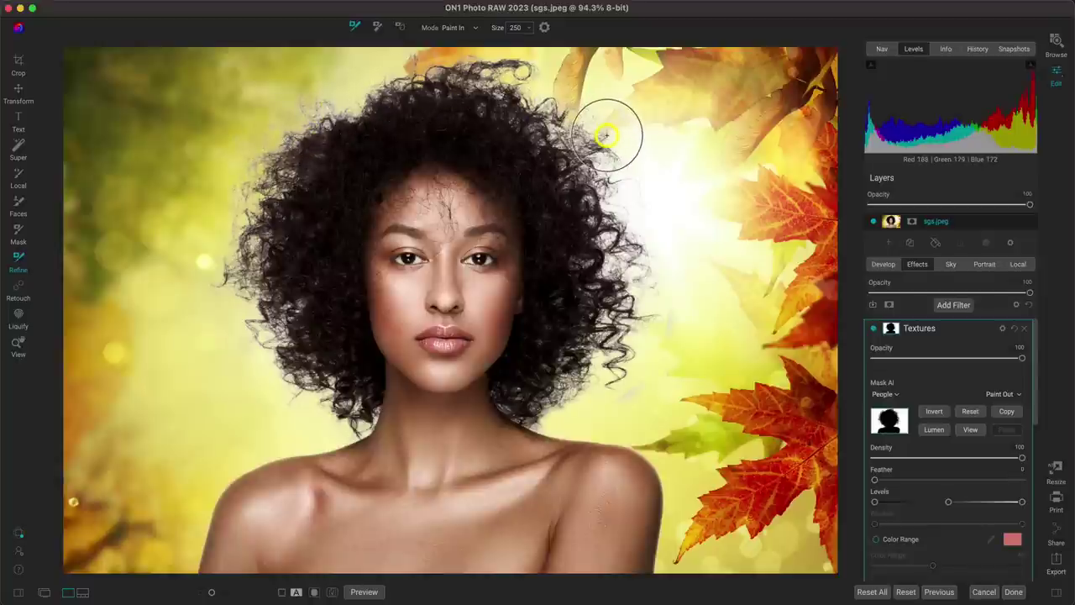
key("super+equal")
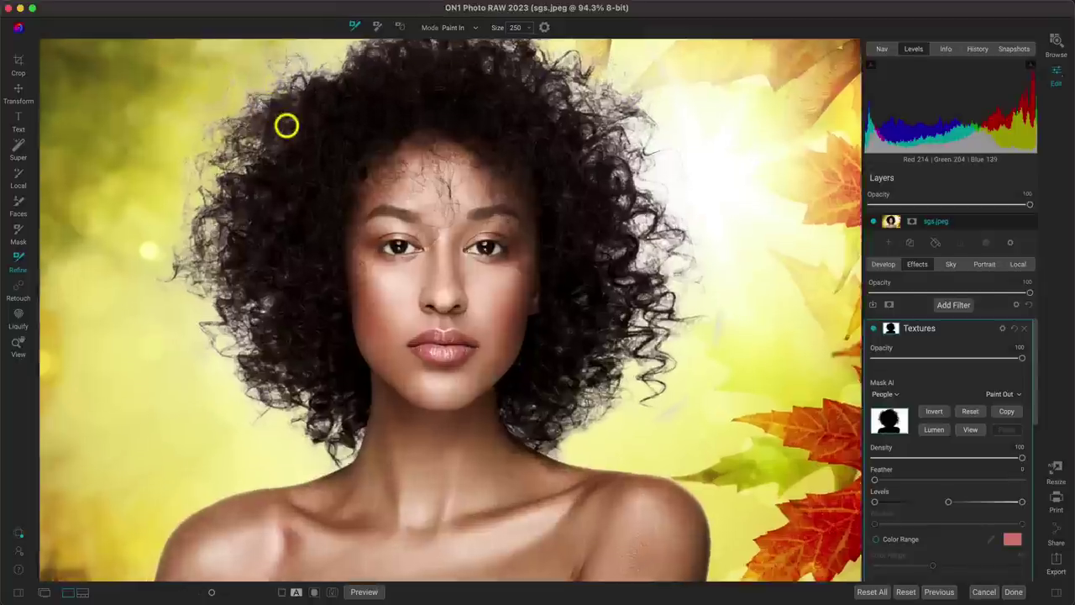
scroll(285, 126, "up", 5)
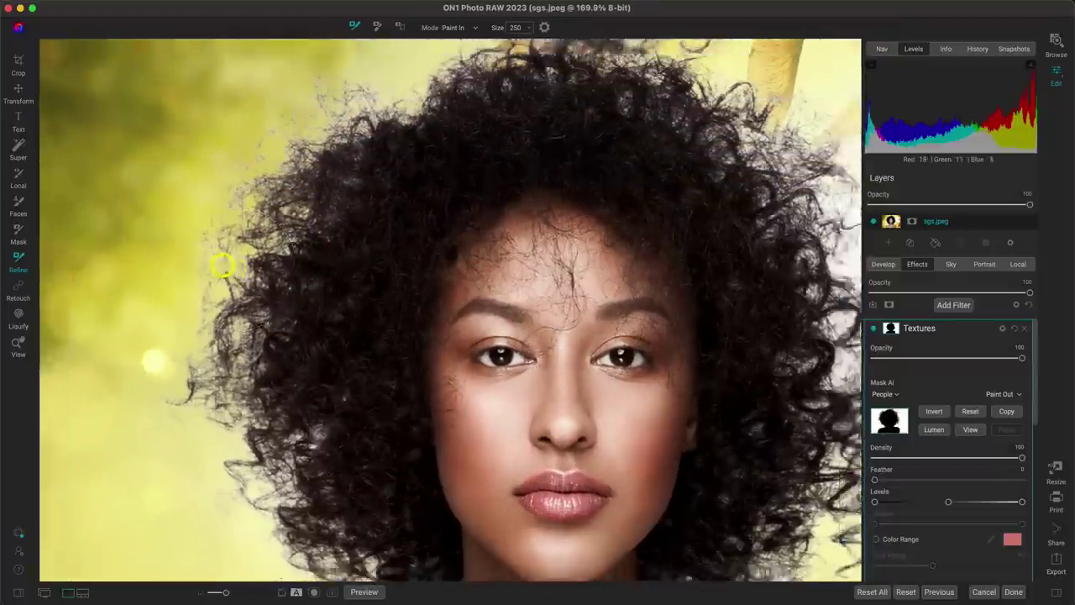
key("super+minus")
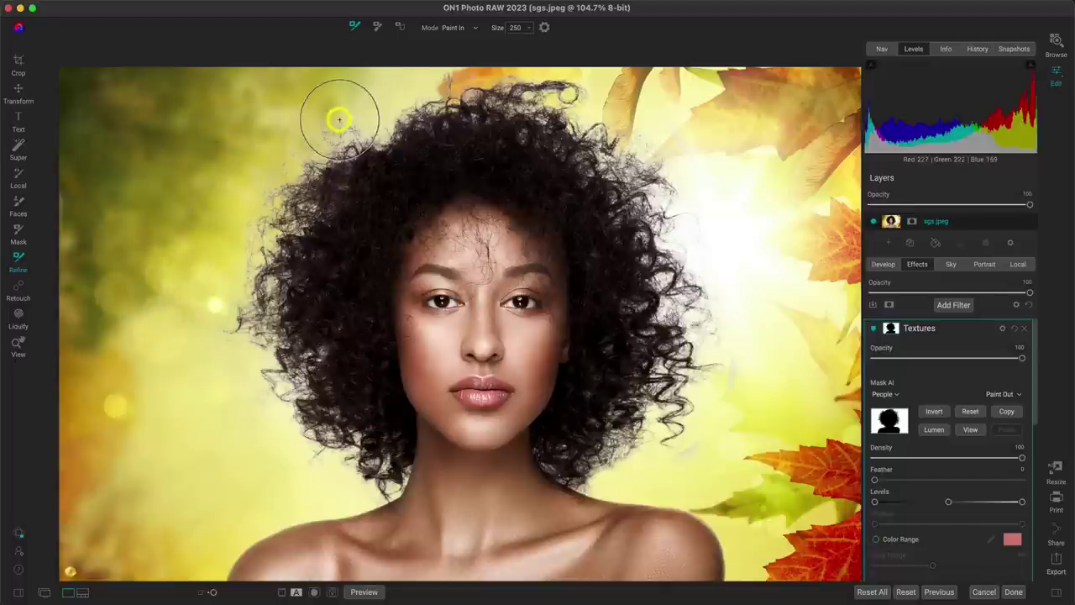
- Switch to the Blur Mask tool set to Normal mode for softening the hair edge
left_click(399, 28)
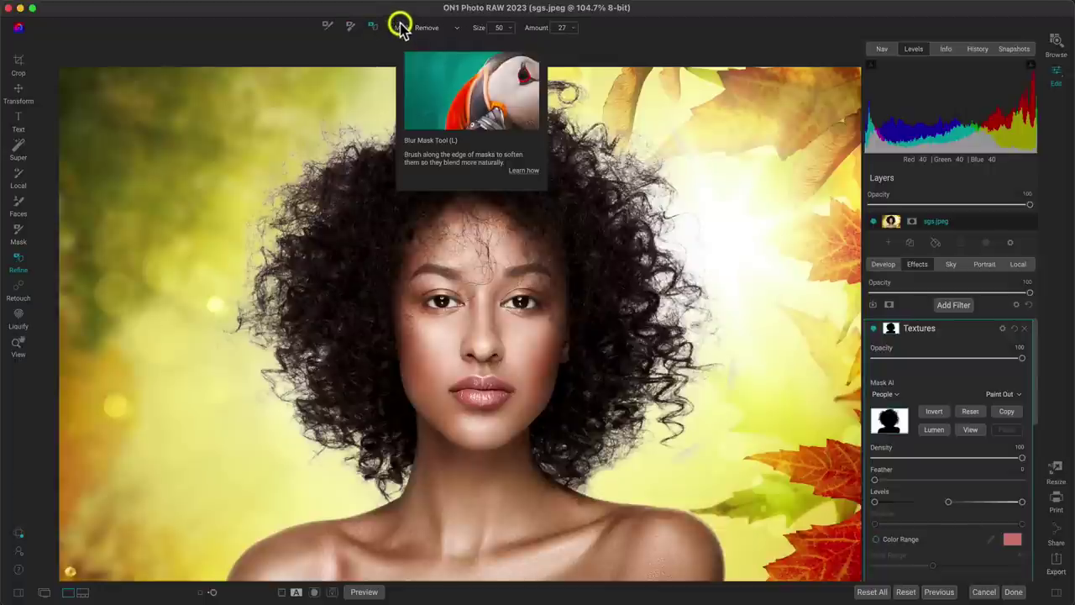
left_click(457, 29)
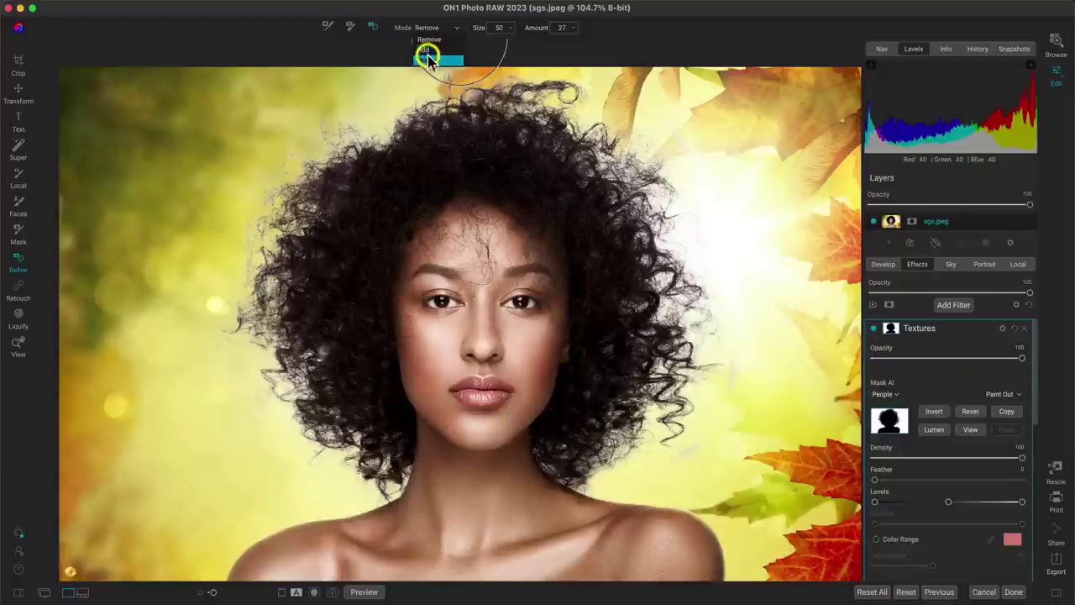
left_click(436, 59)
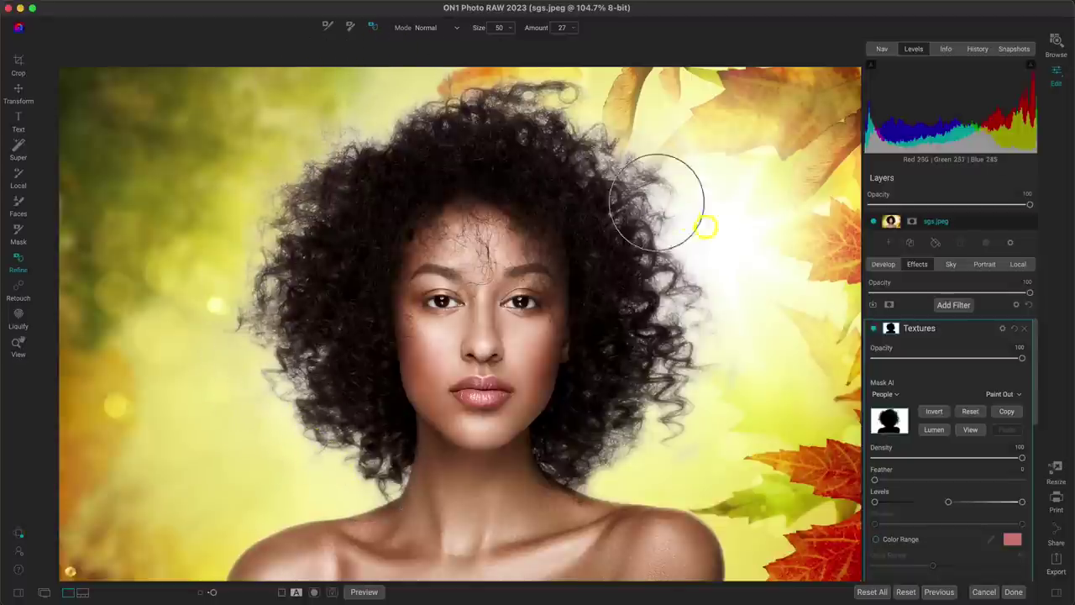
key("space")
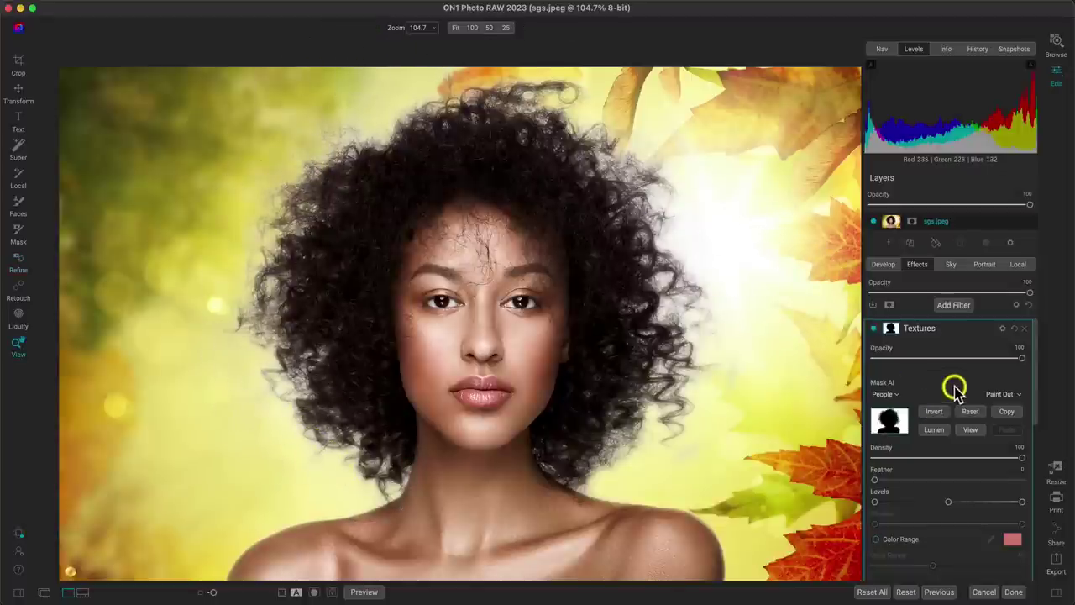
left_click(979, 50)
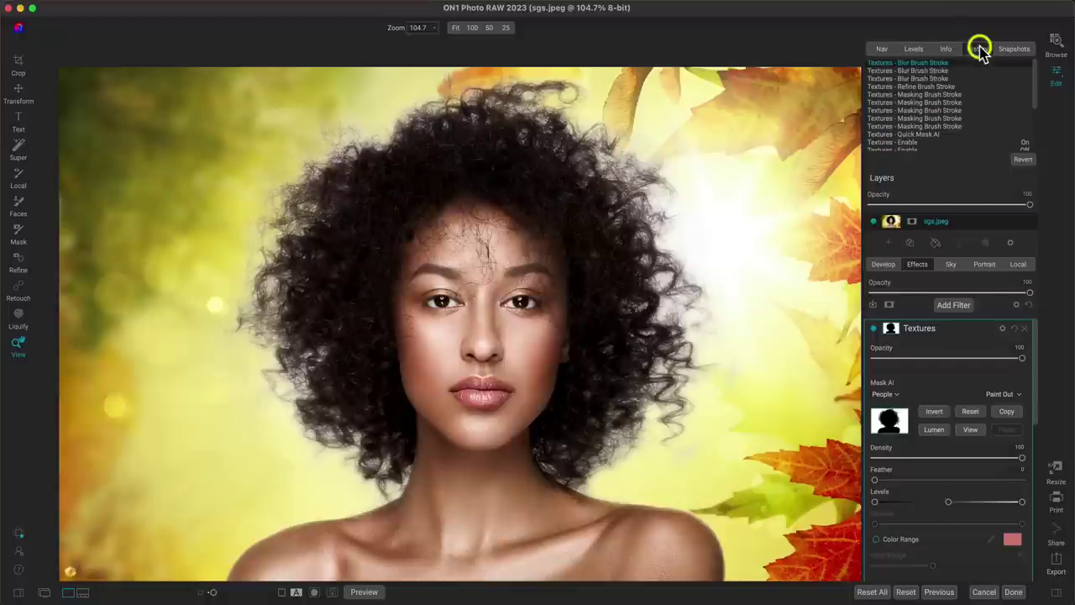
left_click(931, 86)
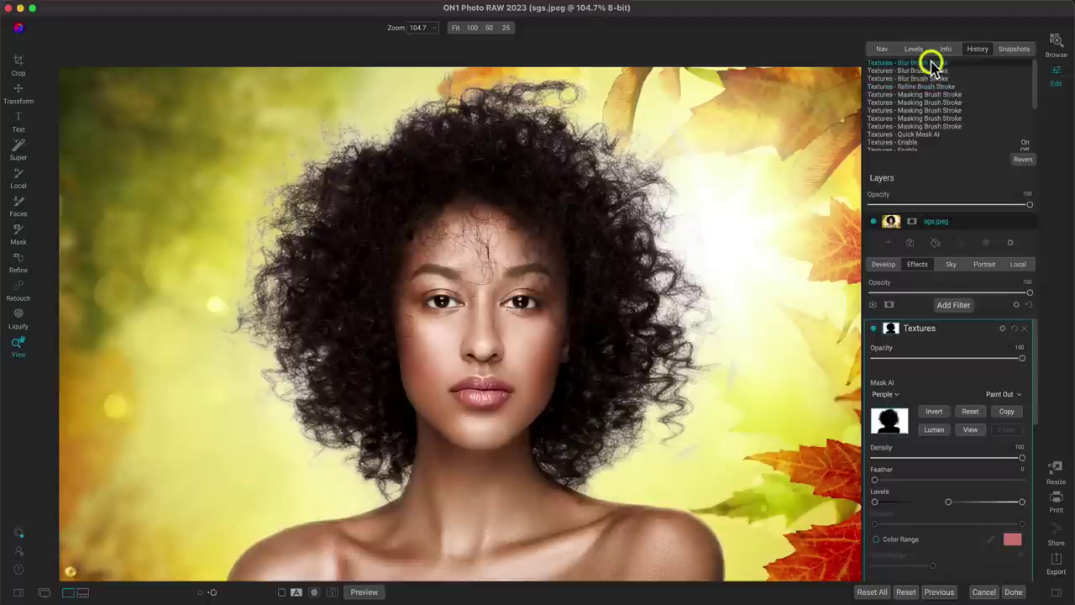
left_click(925, 86)
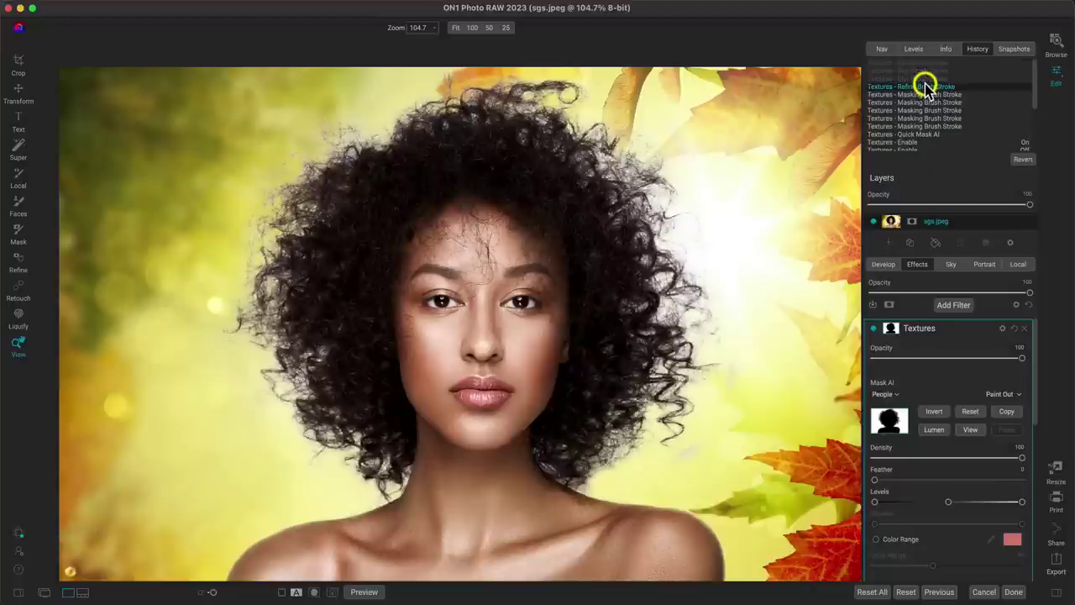
left_click(924, 63)
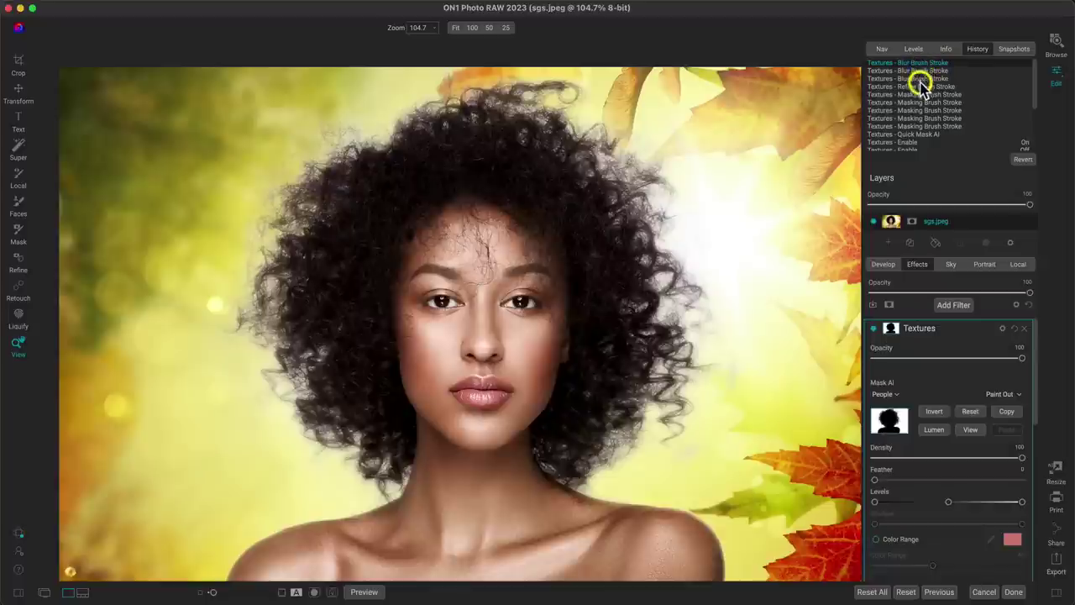
left_click(924, 86)
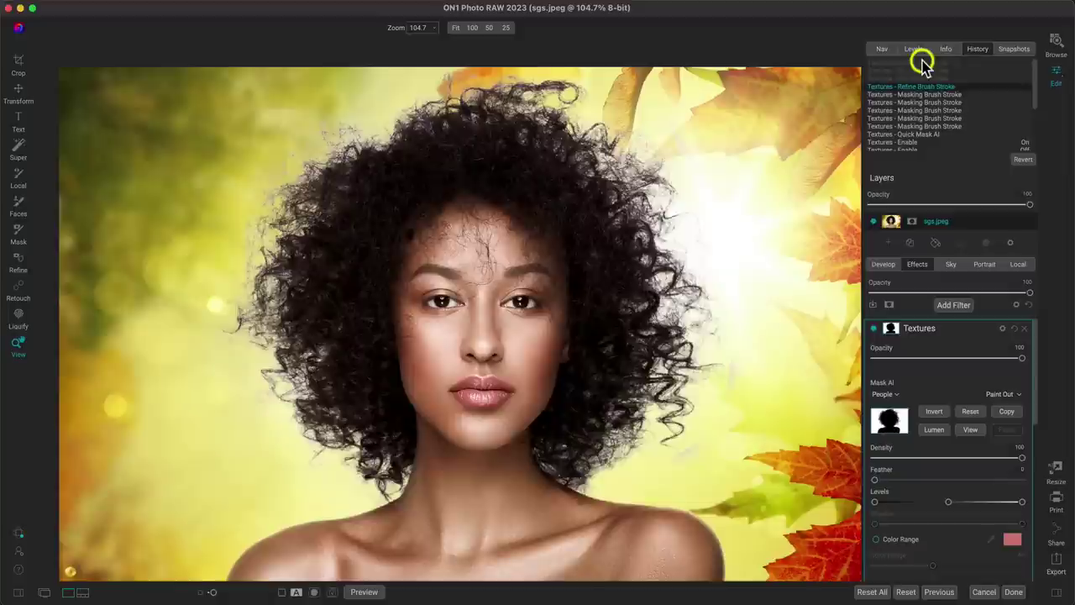
left_click(924, 63)
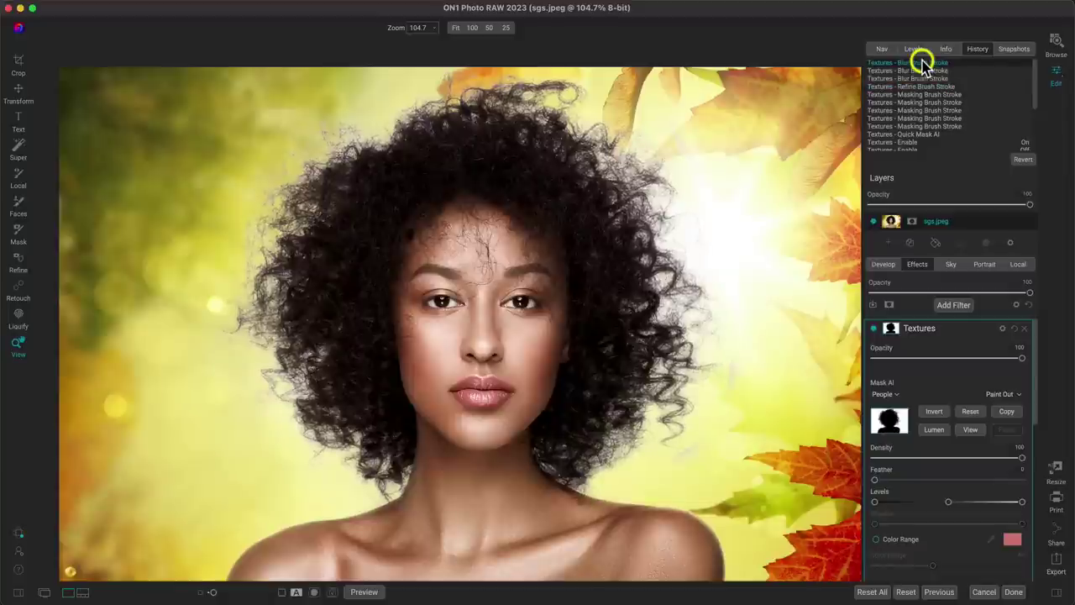
left_click(923, 86)
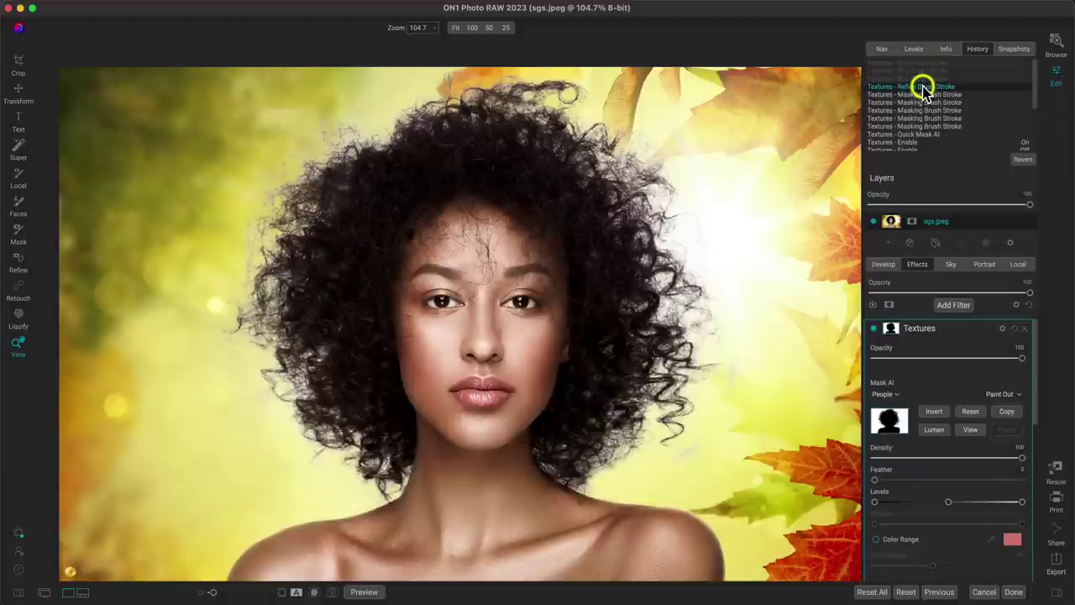
left_click(925, 64)
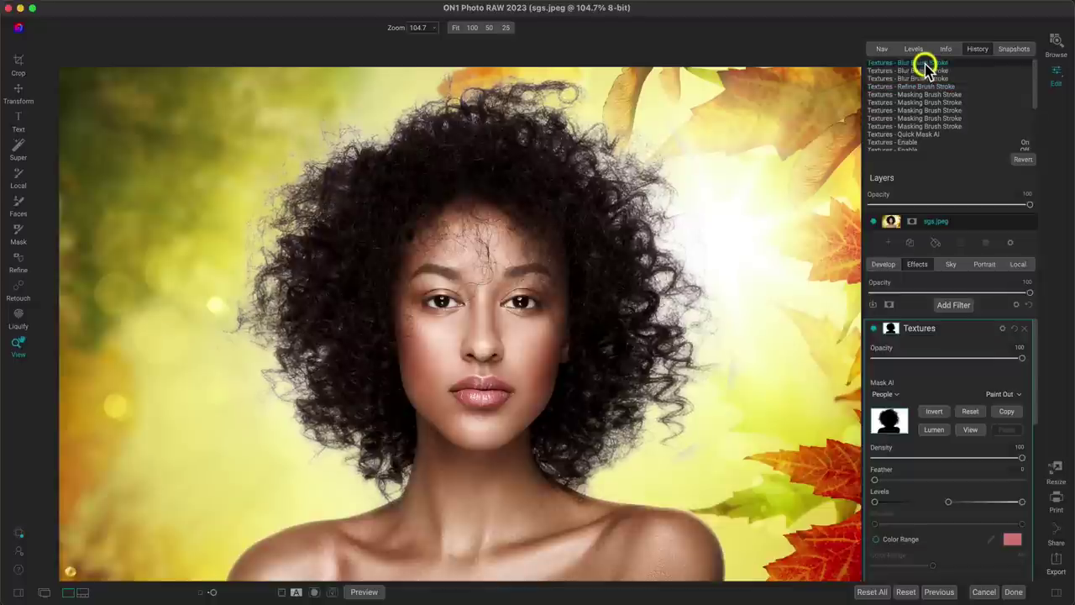
left_click(914, 48)
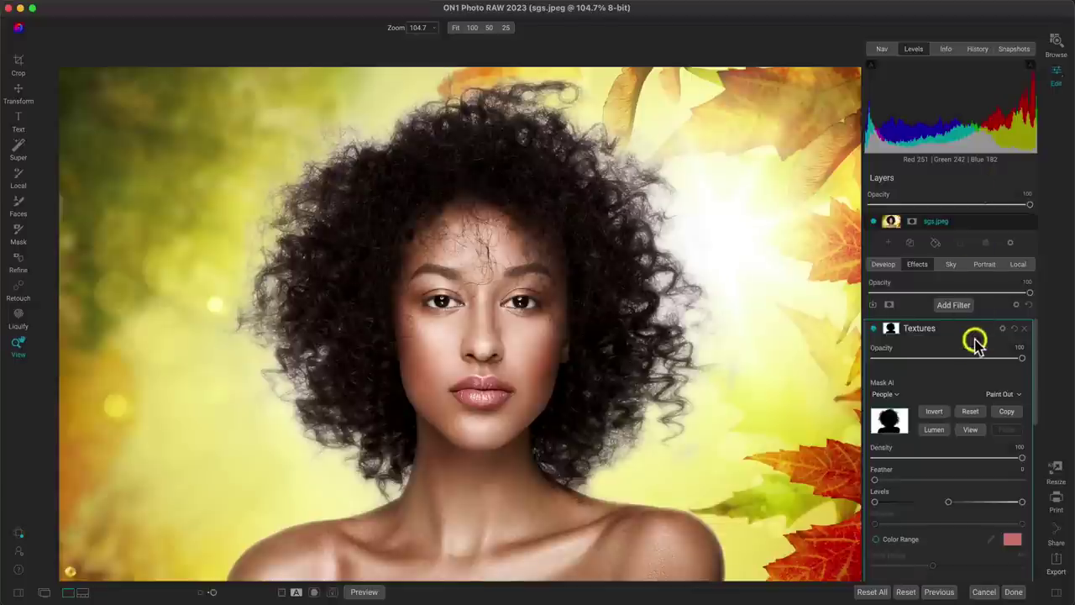
- Raise the Textures Brightness to lighten the leaf background
scroll(974, 353, "down", 8)
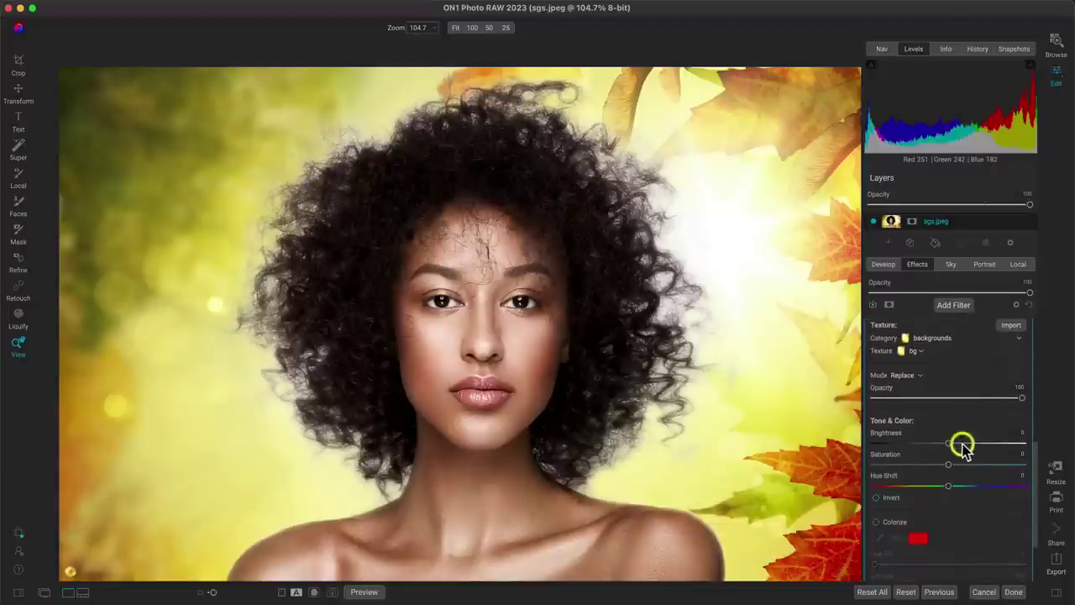
left_click_drag(947, 443, 1003, 446)
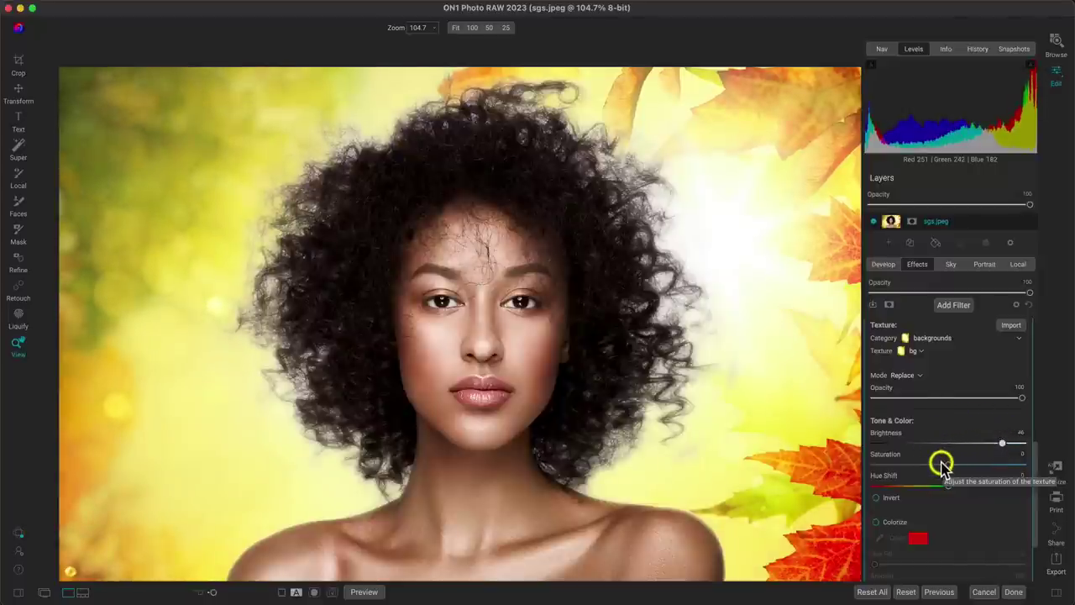
scroll(1012, 395, "up", 3)
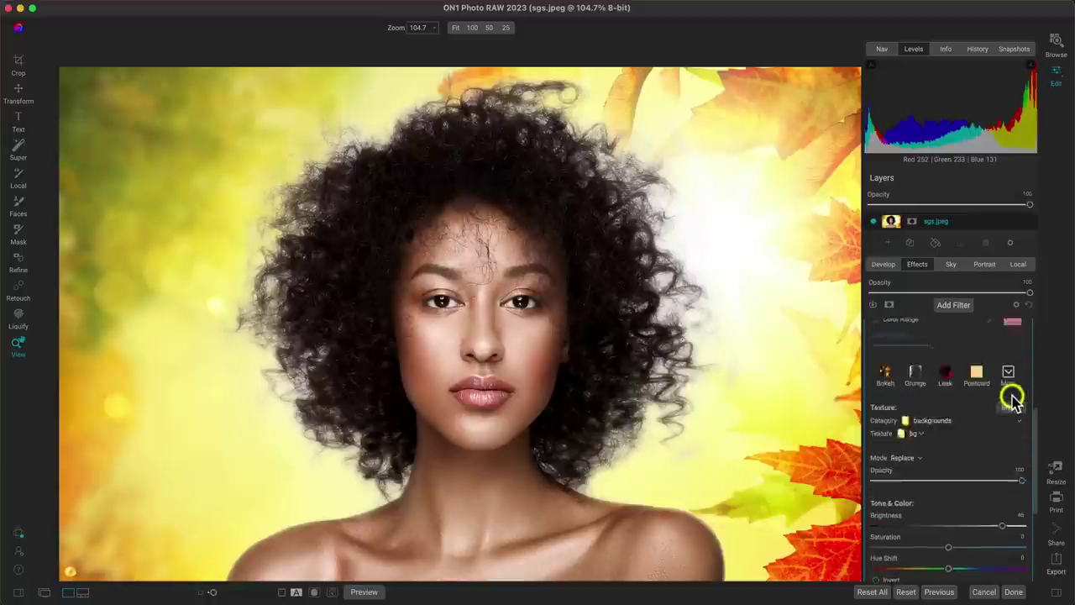
scroll(1007, 386, "up", 3)
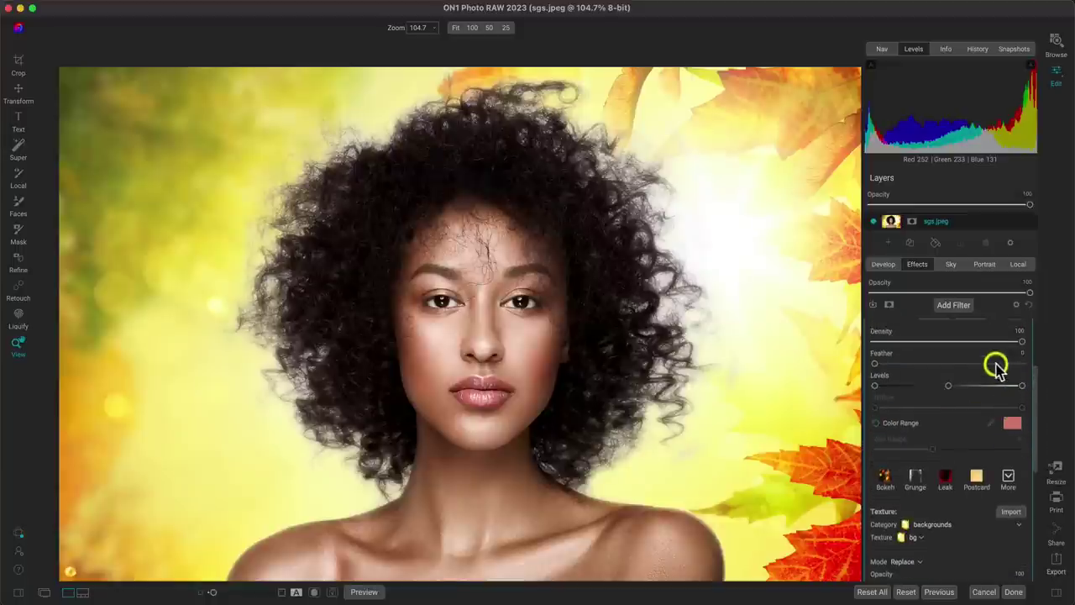
- Add the Branagh LUT at reduced opacity and compare it against the original with Preview
left_click(957, 305)
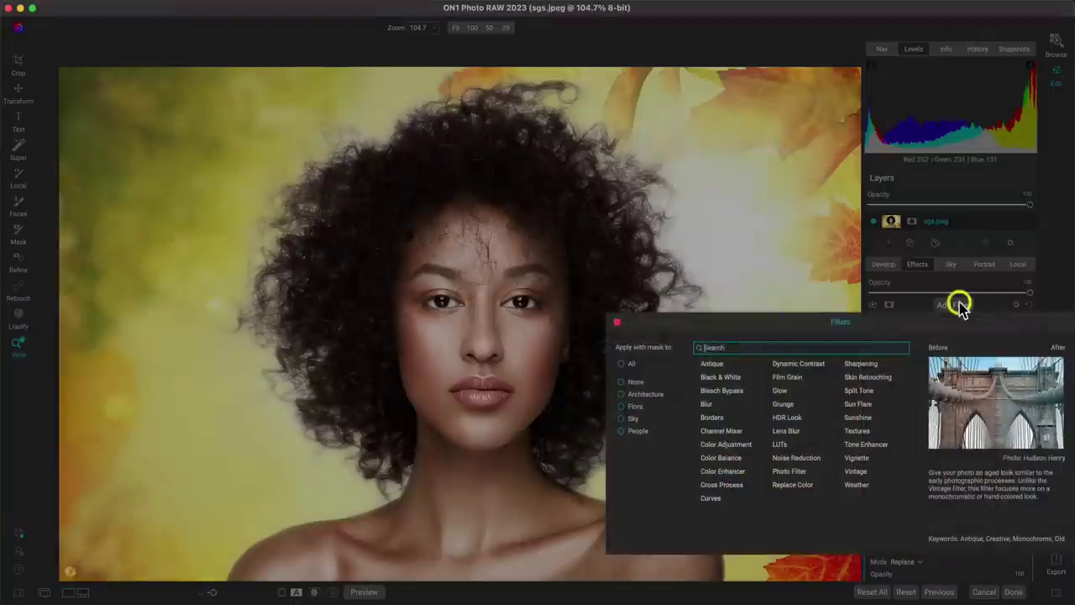
left_click(781, 445)
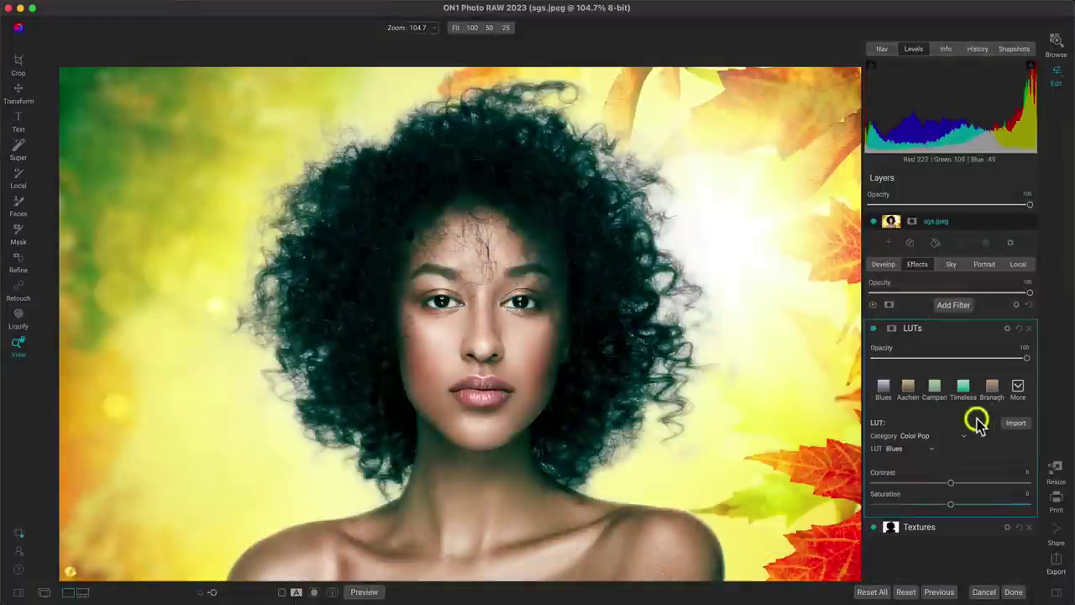
left_click(991, 390)
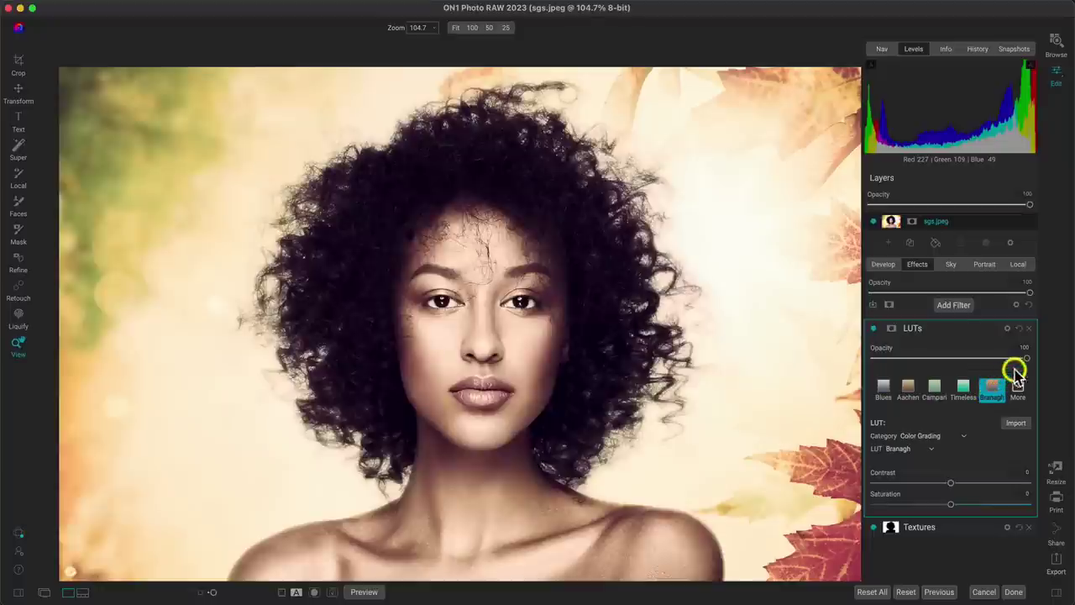
left_click_drag(1027, 358, 970, 361)
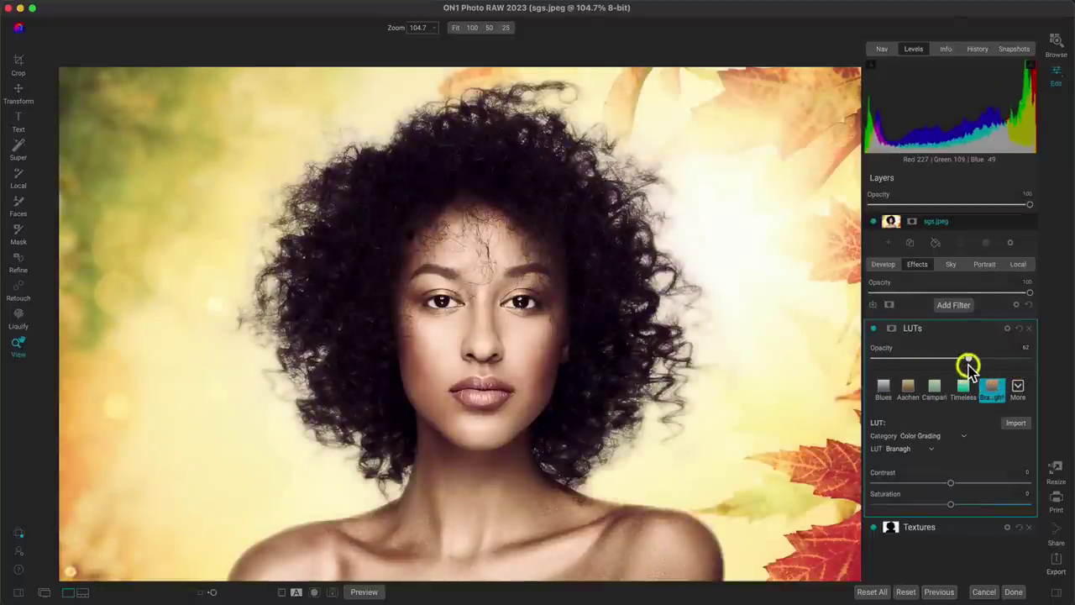
key("super+p")
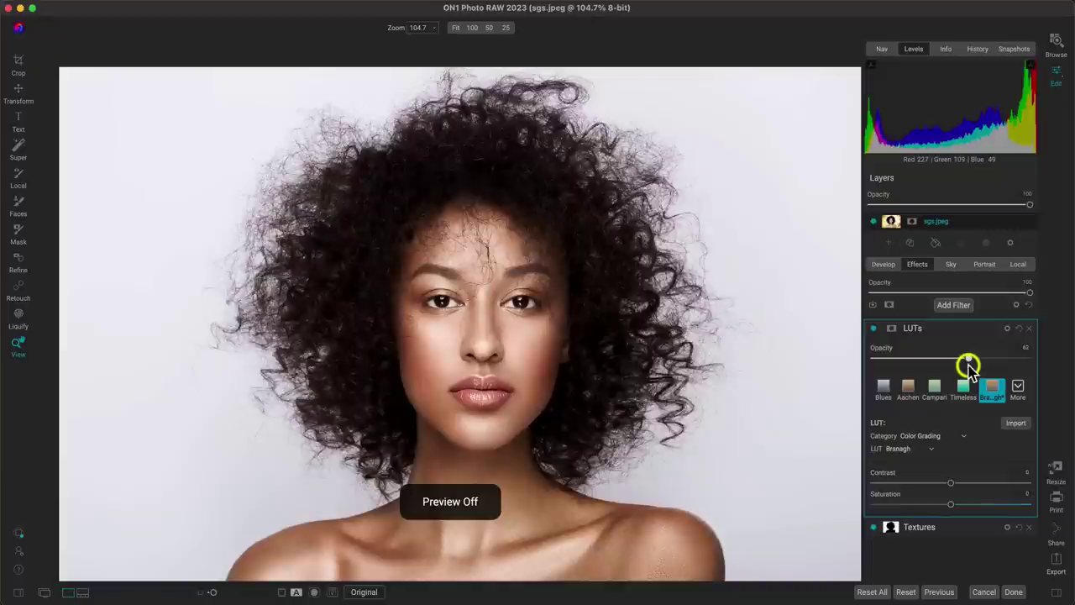
key("super+p")
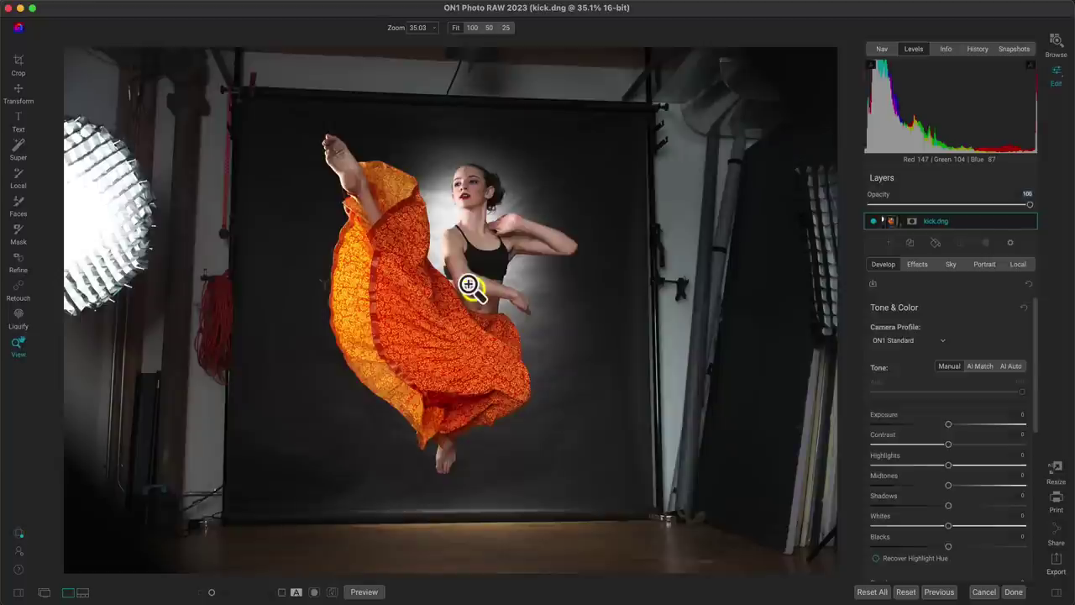
- Start an AI mask on the dancer in Keep mode with the brush enlarged to 175
left_click(470, 290)
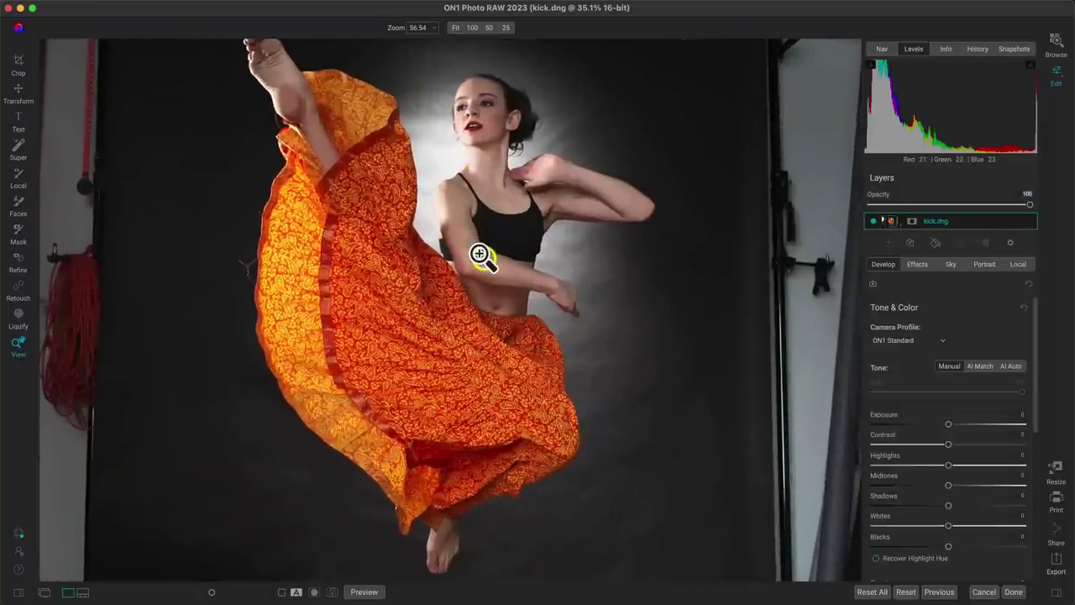
left_click(478, 254, "alt")
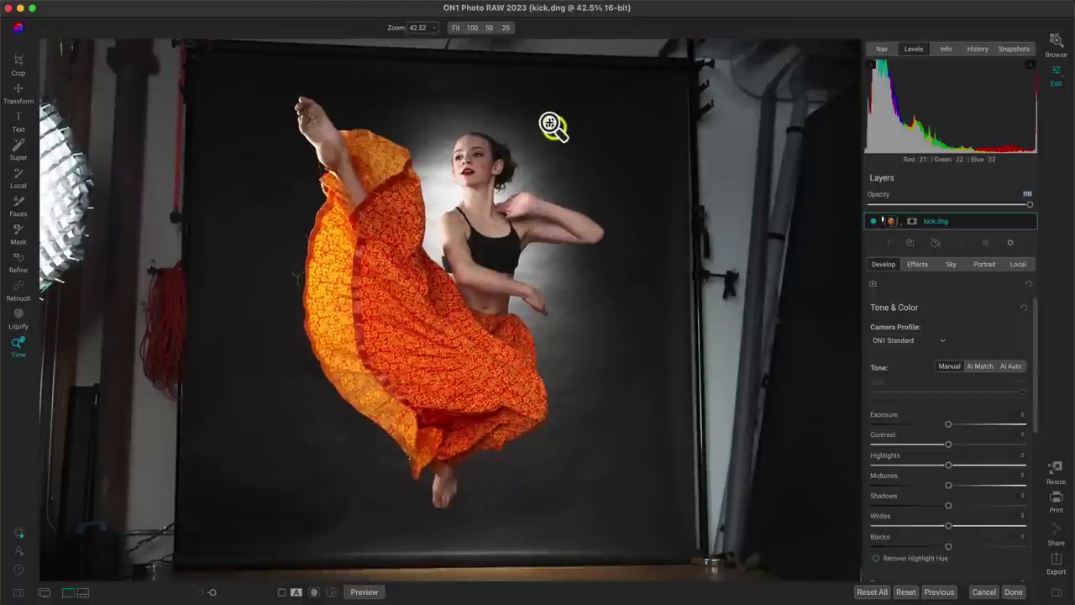
left_click(19, 234)
left_click(214, 33)
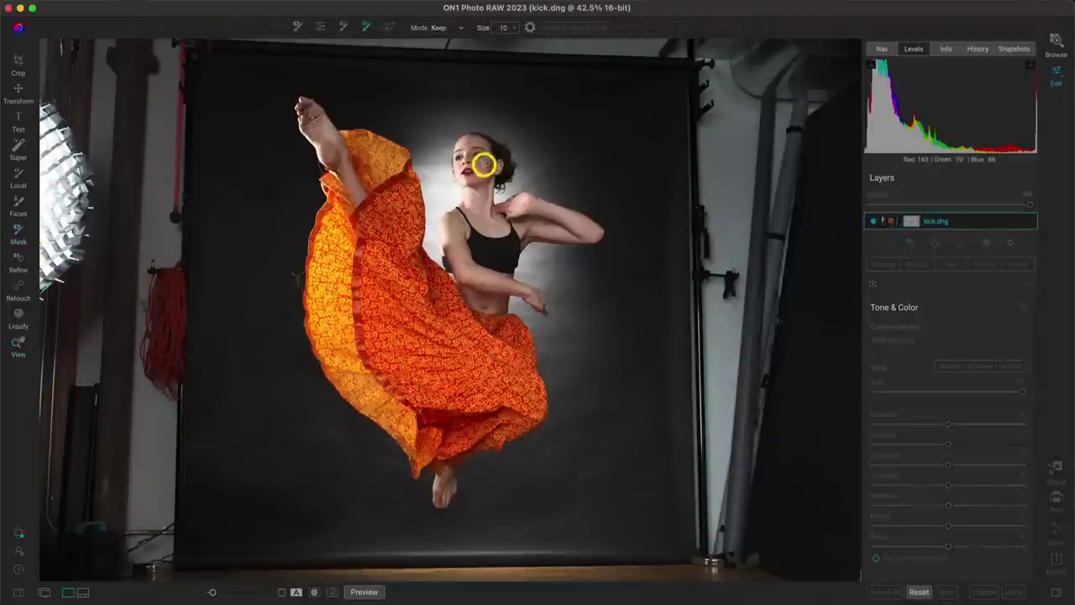
key("bracketright")
key("bracketright")
key("bracketright")
- Mark the face, torso, head, arm and raised leg as keep, then zoom in on the skirt and hand
mouse_move(472, 151)
left_mouse_down()
mouse_move(480, 200)
mouse_move(459, 225)
mouse_move(460, 286)
mouse_move(473, 272)
mouse_move(488, 278)
mouse_move(493, 244)
mouse_move(551, 220)
mouse_move(584, 225)
left_mouse_up()
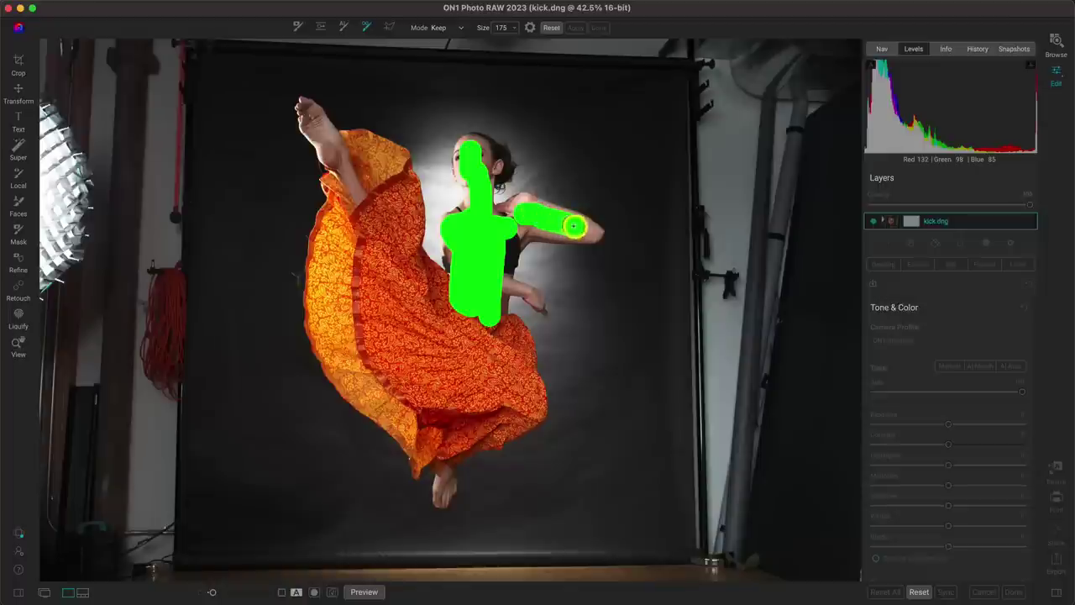
mouse_move(495, 165)
left_mouse_down()
mouse_move(476, 149)
mouse_move(467, 163)
left_mouse_up()
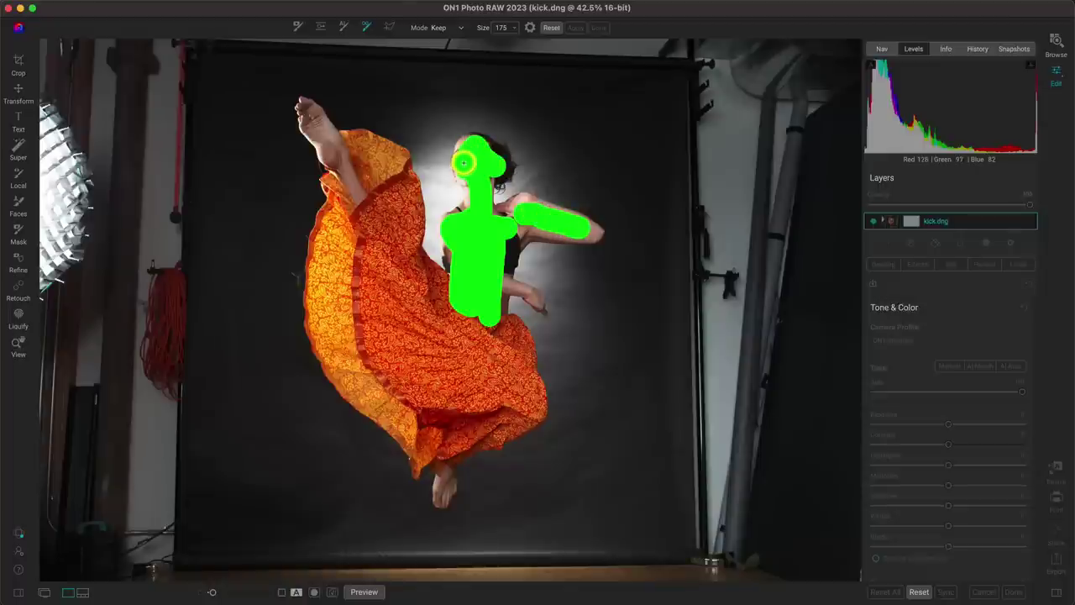
left_click_drag(308, 112, 325, 150)
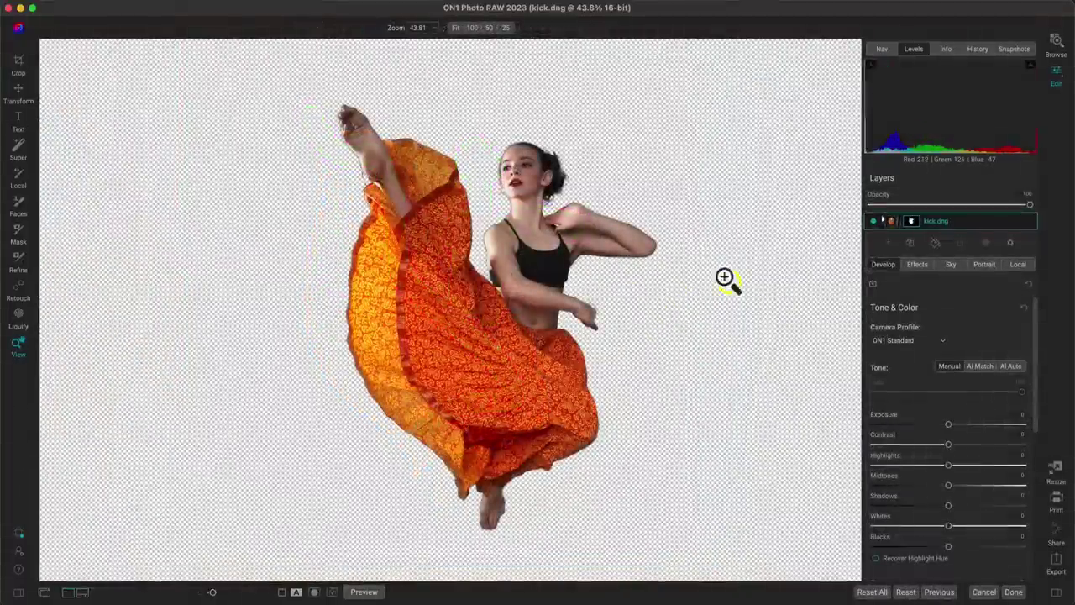
left_click(395, 184)
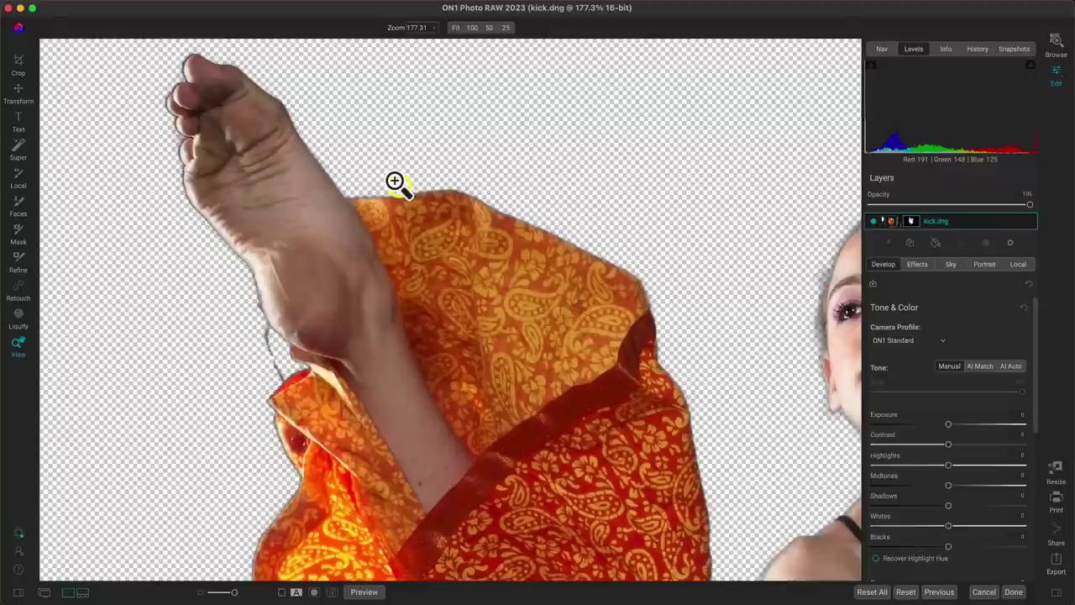
left_click(261, 344)
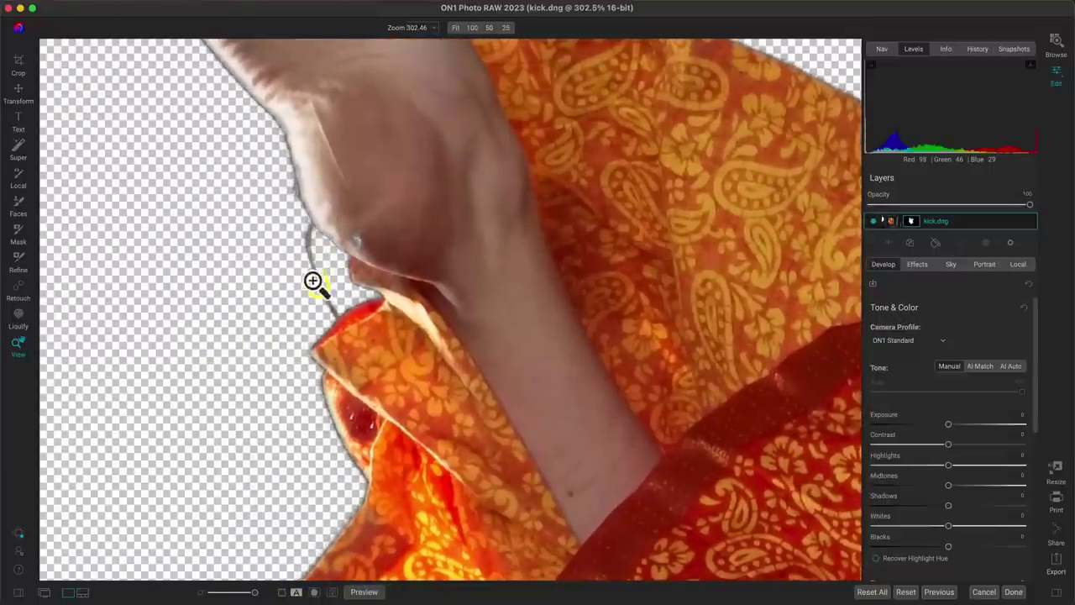
- With the Masking Brush at size 45, paint out the grey fringe along the raised hand's edge
key("b")
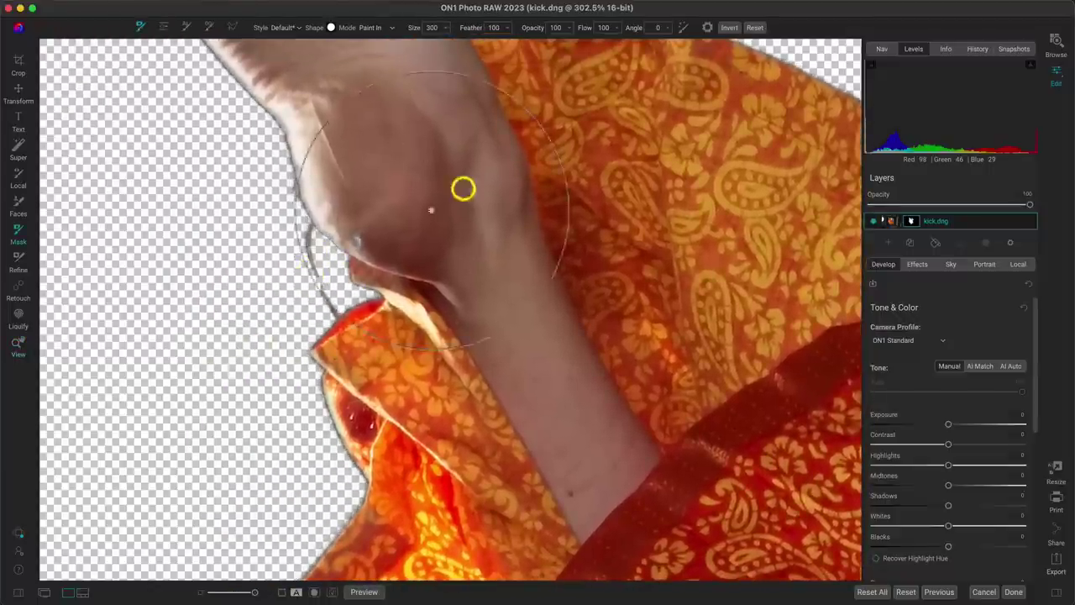
key("bracketleft")
key("bracketleft")
key("bracketleft")
key("bracketleft")
key("bracketleft")
key("bracketleft")
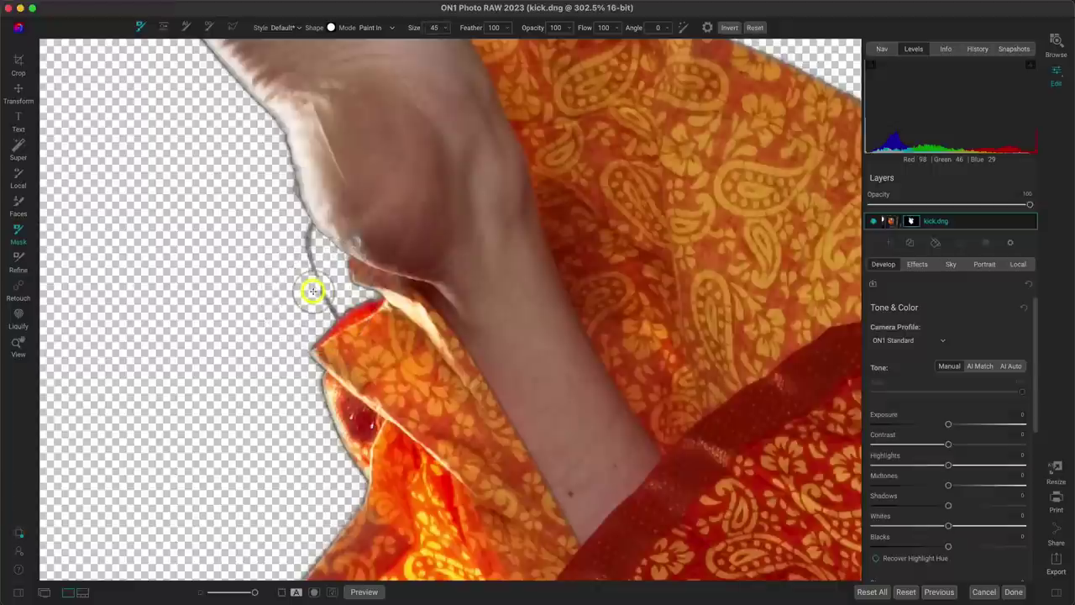
mouse_move(313, 290)
left_mouse_down()
mouse_move(311, 264)
mouse_move(293, 240)
mouse_move(323, 304)
mouse_move(280, 223)
mouse_move(311, 253)
mouse_move(356, 239)
mouse_move(383, 247)
mouse_move(344, 230)
mouse_move(323, 178)
mouse_move(426, 213)
left_mouse_up()
- Shrink the brush to 25, pan up to the face, and remove the grey hair strand beside the neck
key("bracketleft")
key("bracketleft")
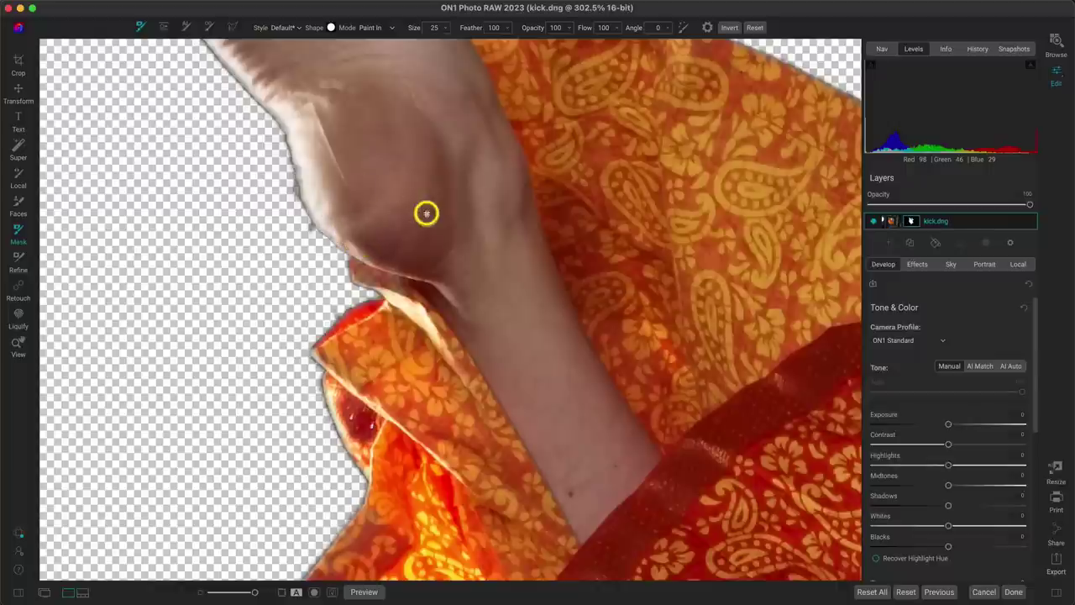
scroll(425, 213, "down", 5)
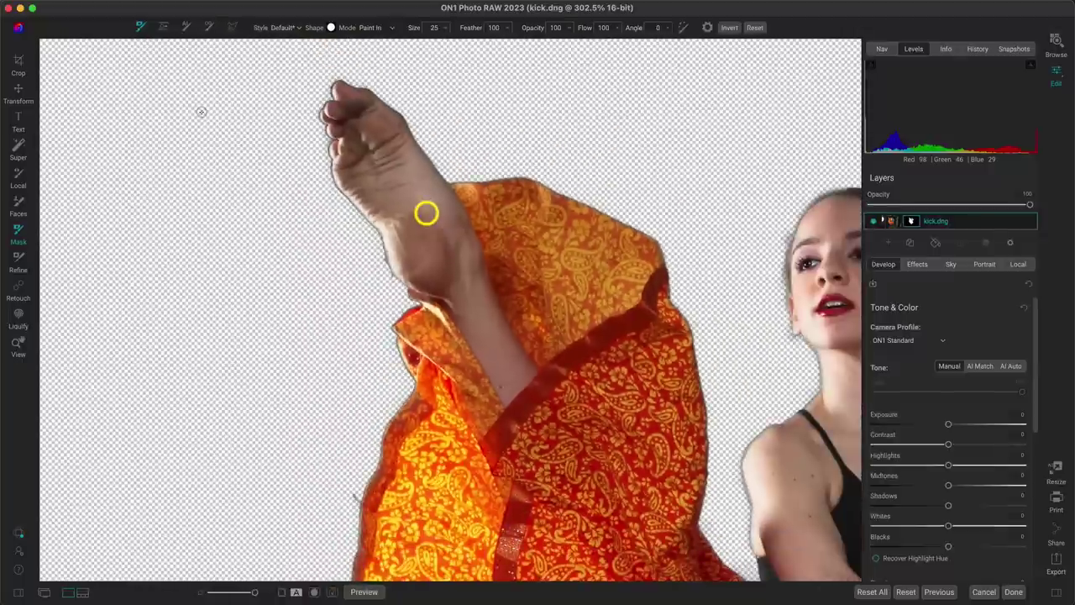
scroll(426, 214, "down", 10)
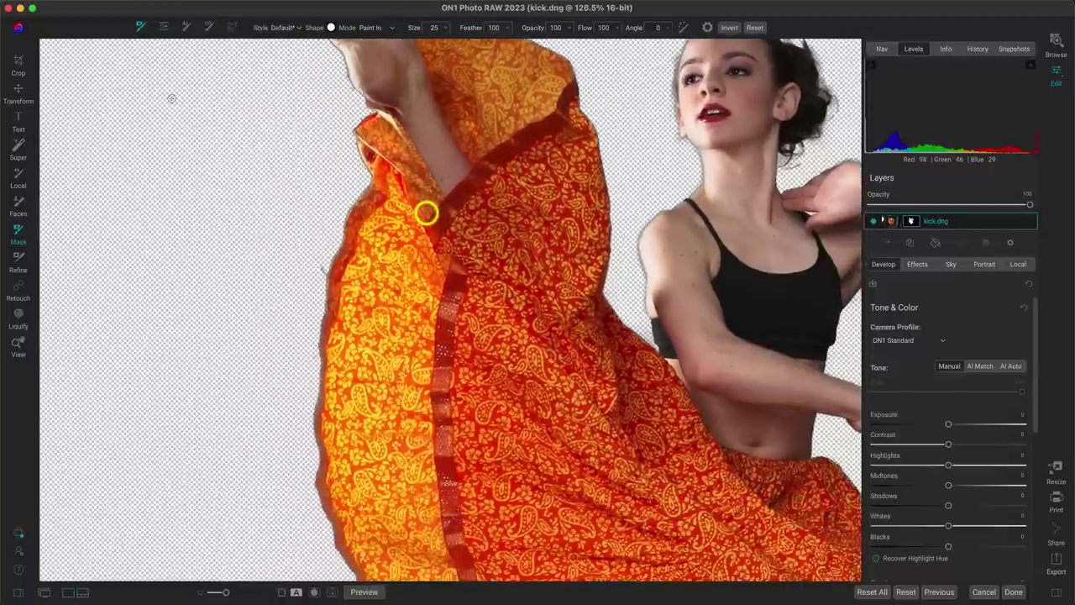
scroll(426, 214, "down", 10)
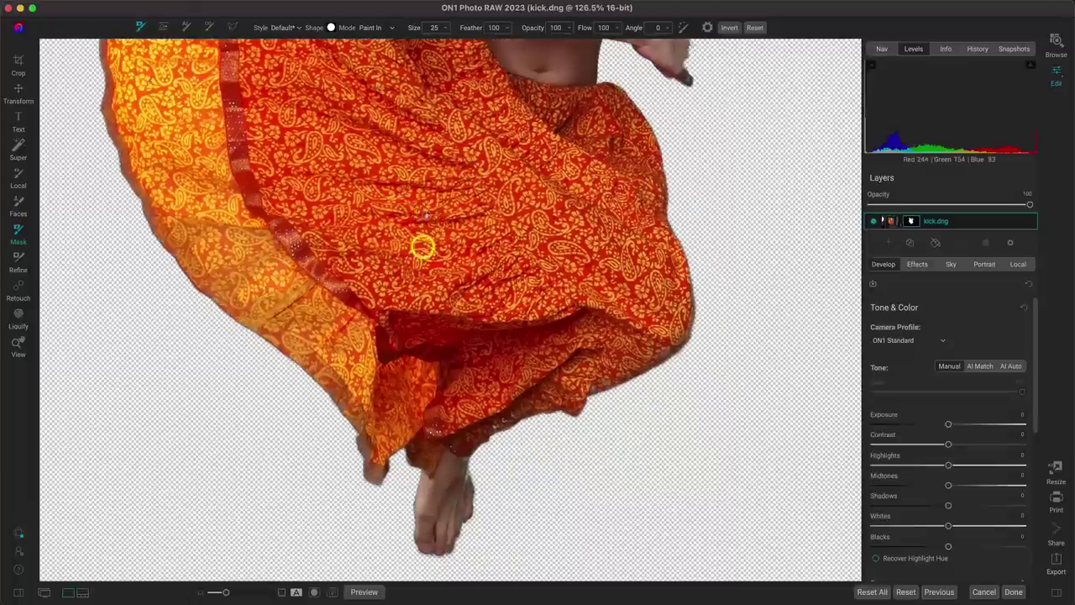
scroll(457, 476, "up", 5)
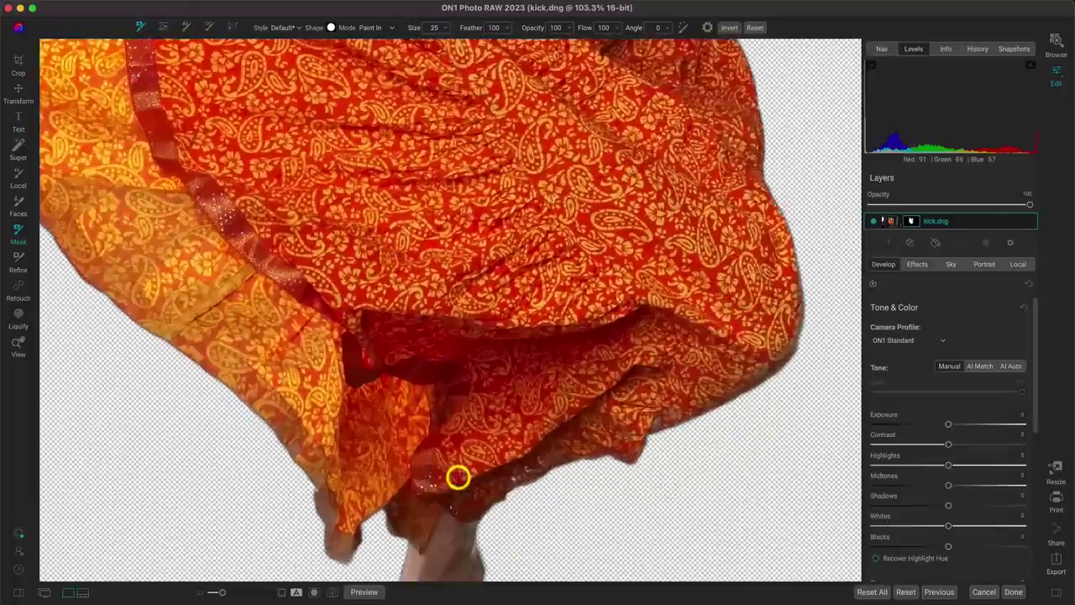
scroll(458, 476, "down", 3)
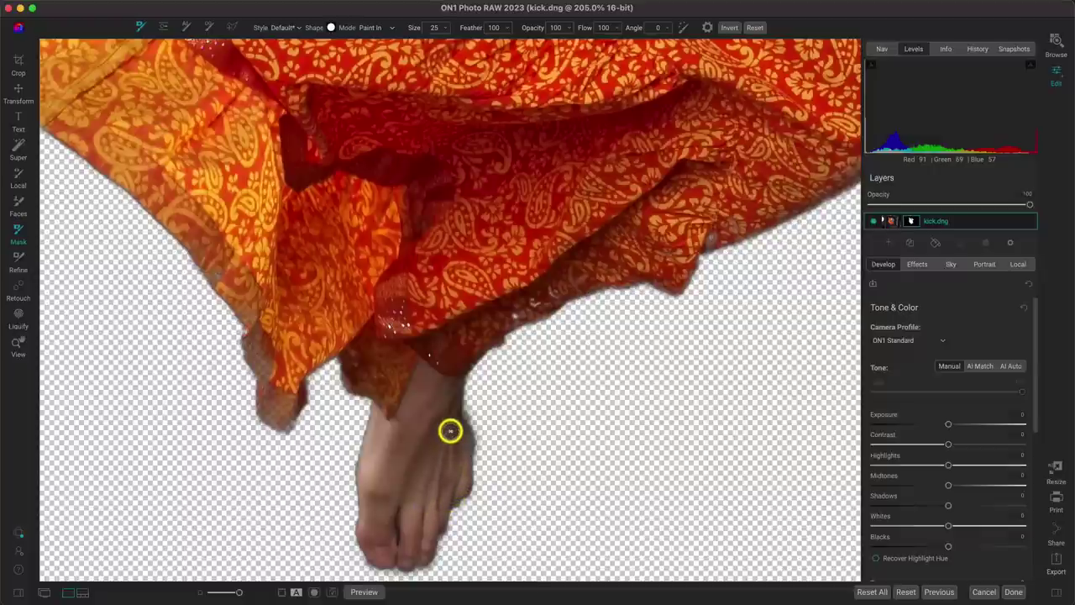
left_click_drag(635, 241, 415, 442)
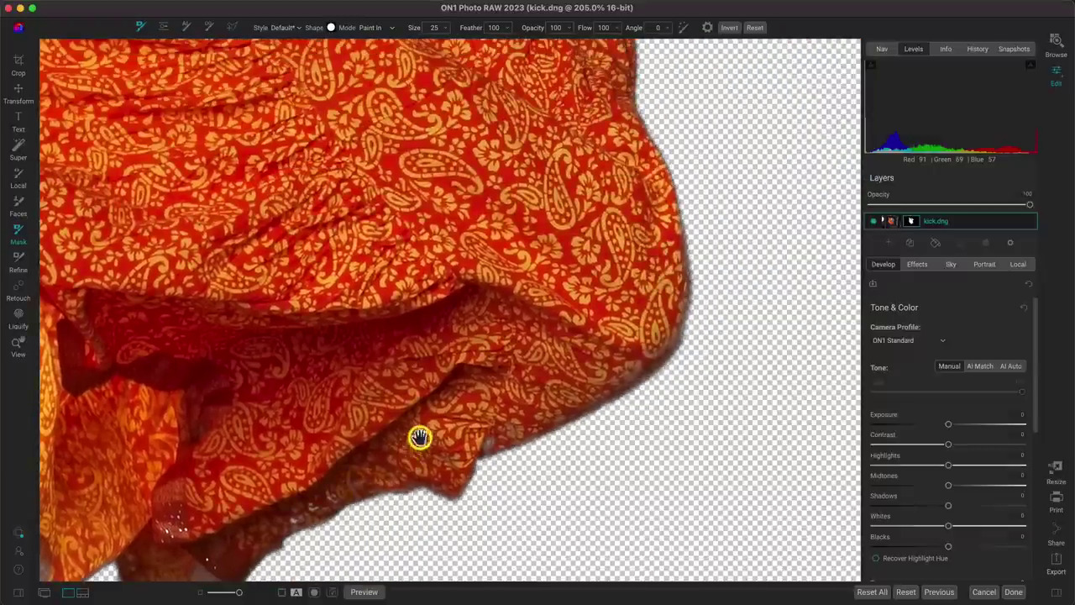
left_click_drag(532, 350, 361, 588)
left_click_drag(408, 316, 504, 568)
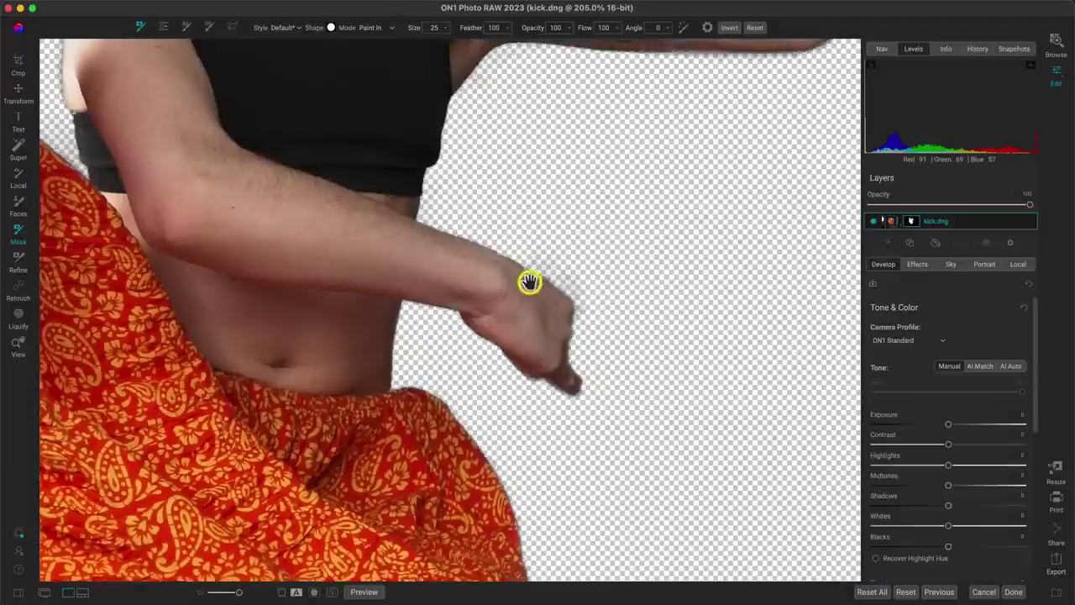
left_click_drag(529, 280, 629, 466)
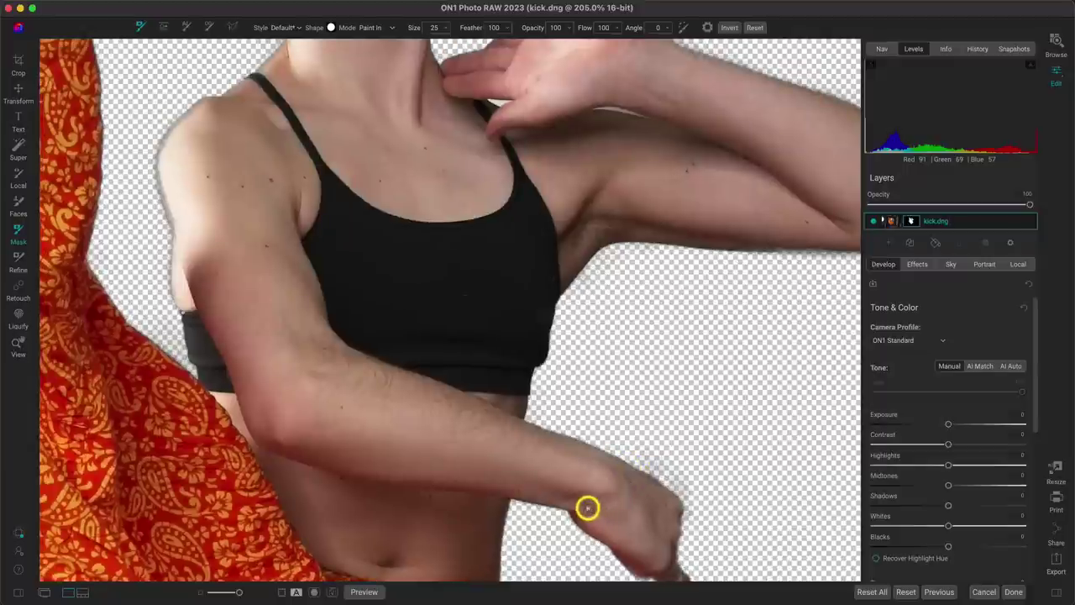
left_click_drag(600, 223, 658, 458)
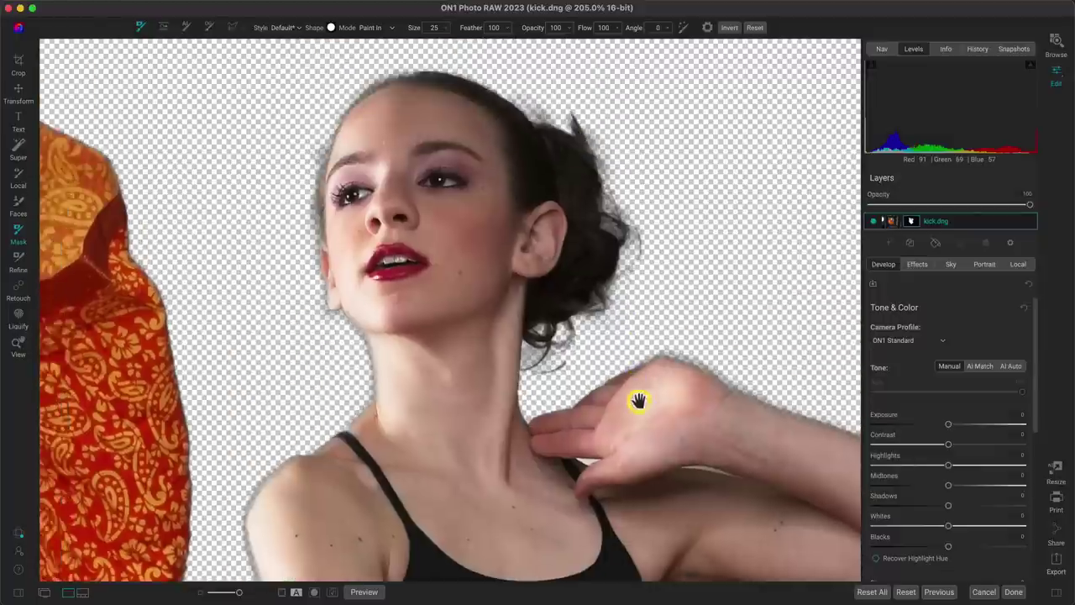
left_click_drag(638, 400, 643, 420)
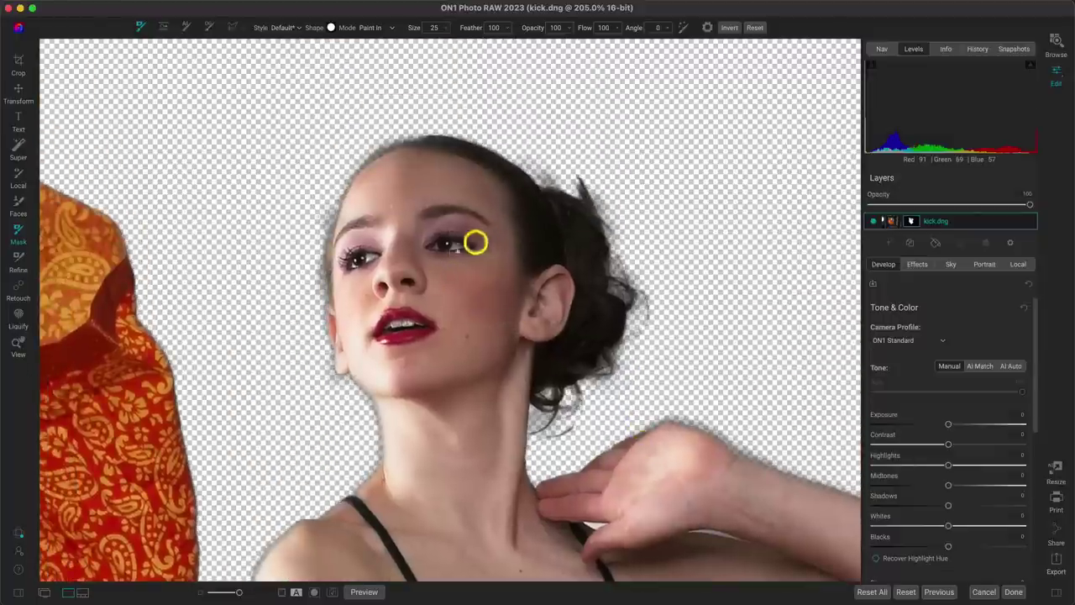
left_click(547, 437)
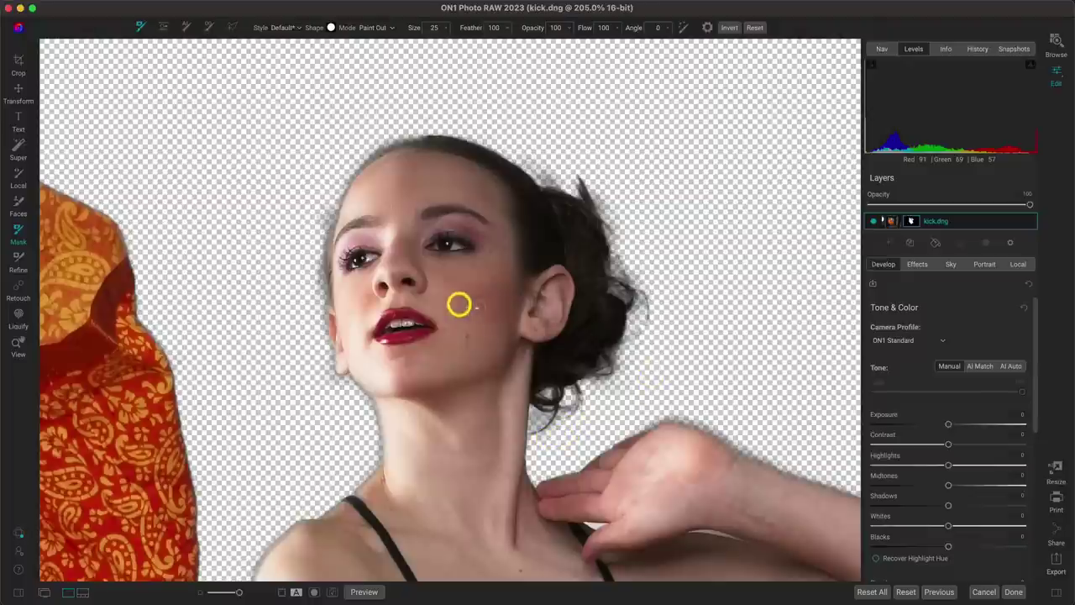
left_click_drag(458, 302, 600, 357)
scroll(600, 357, "down", 3)
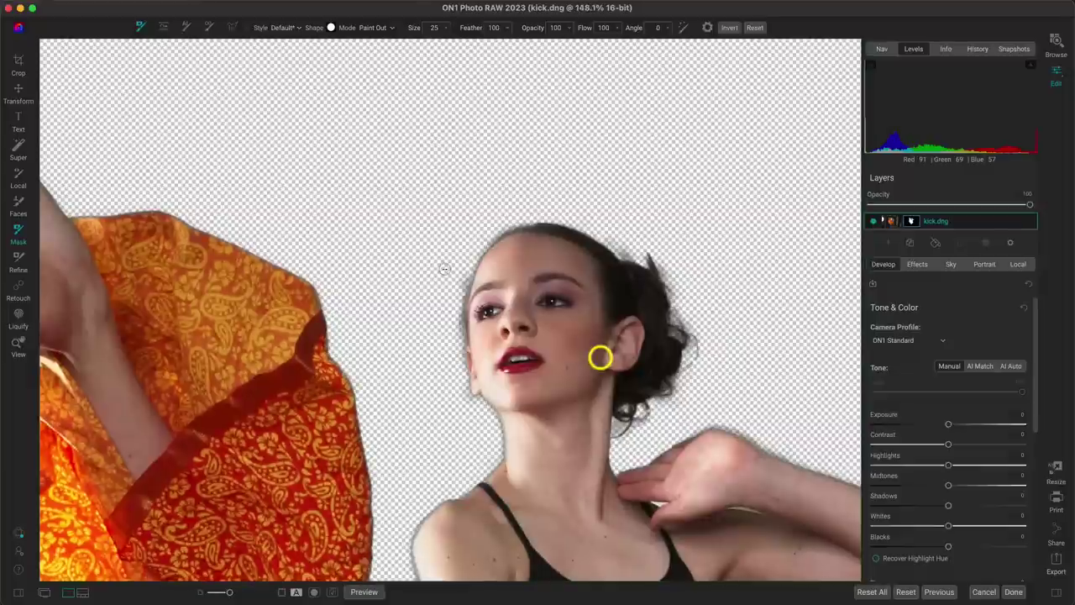
left_click_drag(600, 357, 727, 185)
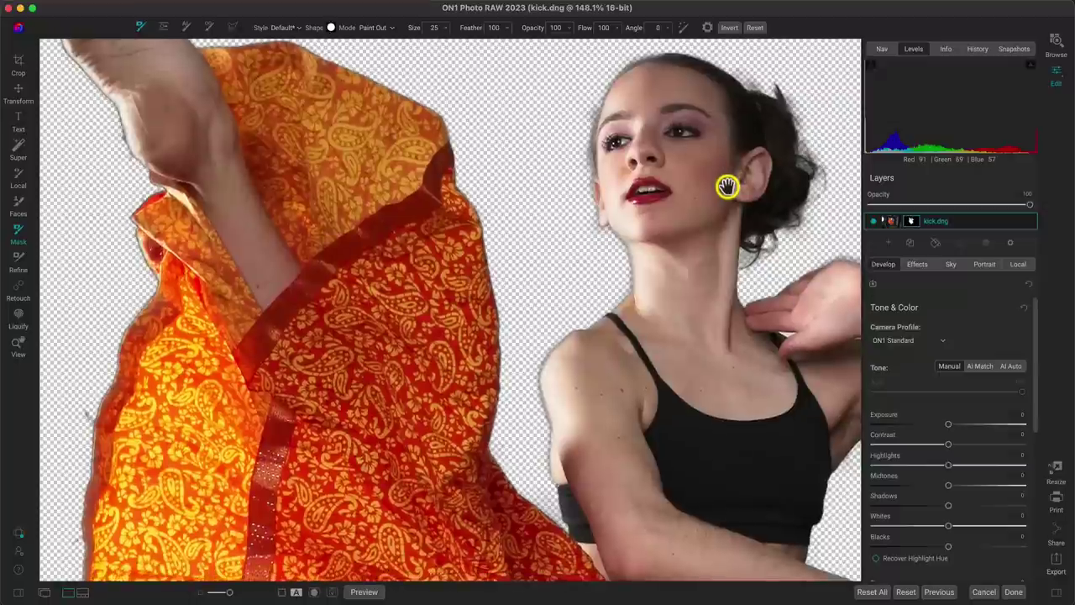
scroll(728, 186, "down", 4)
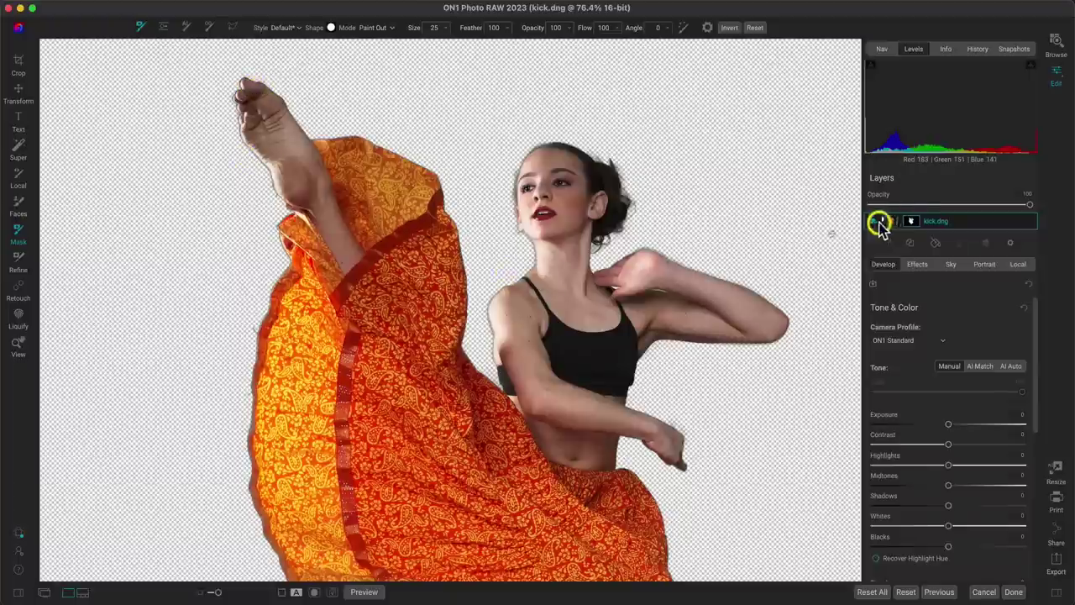
- Add a white Color Fill layer and move the kick.dng layer above it
left_click(947, 243)
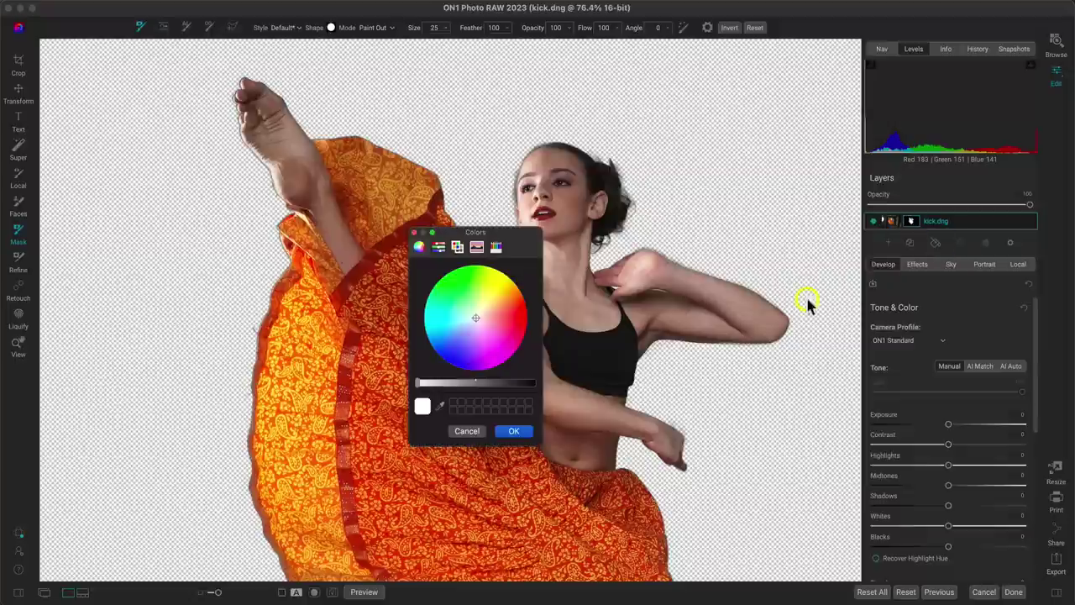
left_click(518, 432)
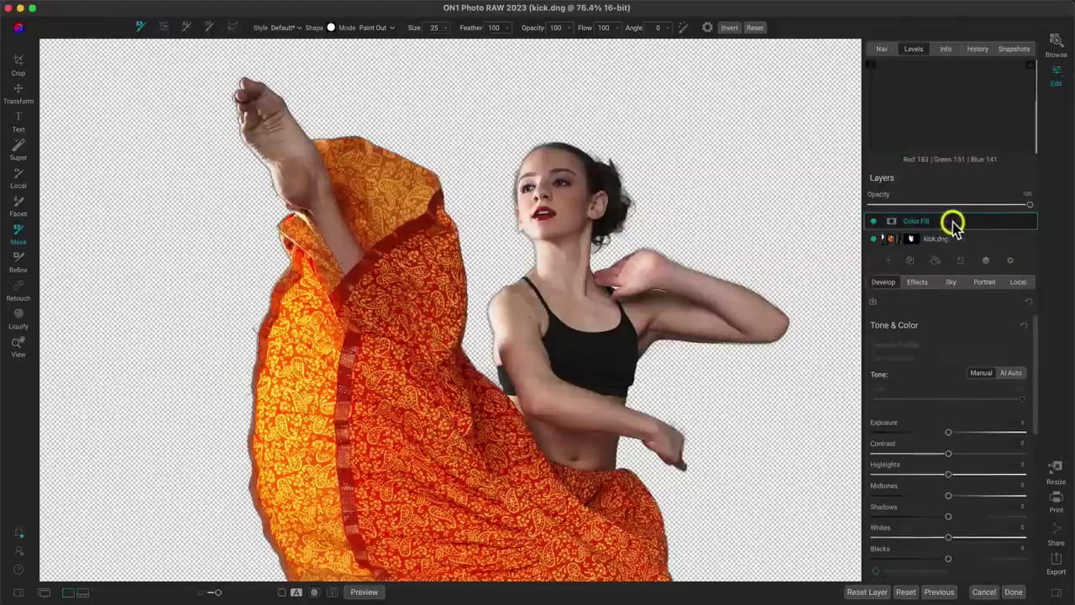
left_click_drag(949, 244, 940, 220)
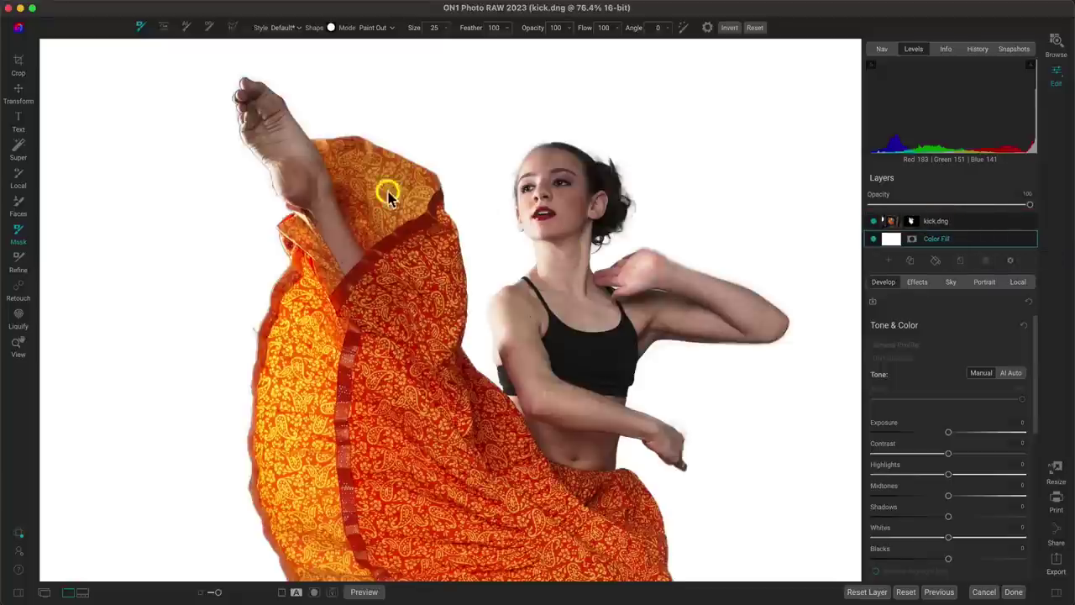
- Pan around the cutout to inspect the edges along the skirt, lower foot and hem
scroll(268, 160, "up", 6)
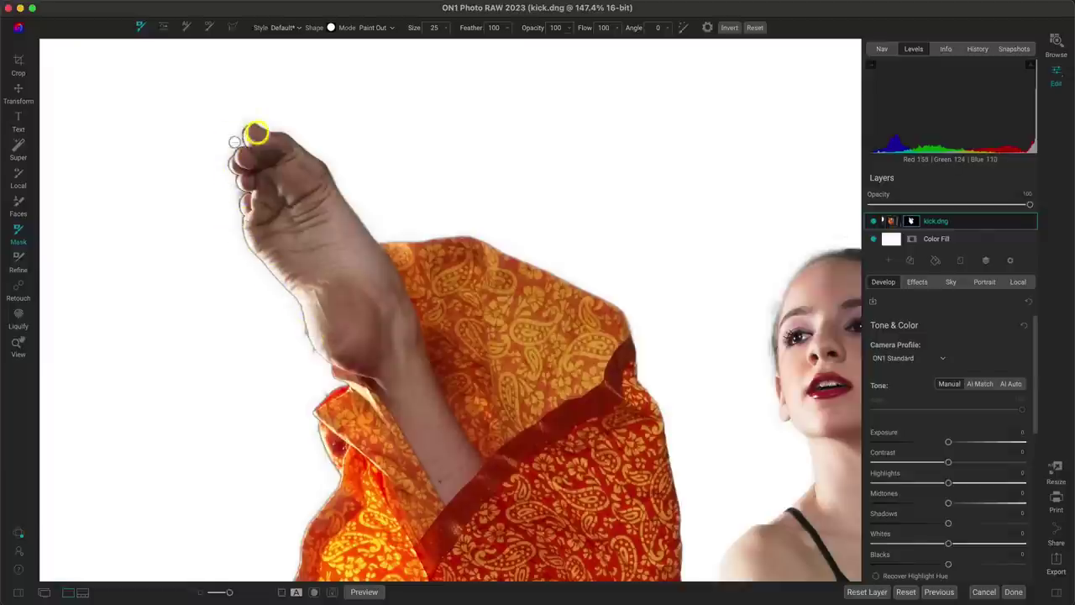
scroll(398, 202, "down", 5)
scroll(398, 202, "right", 5)
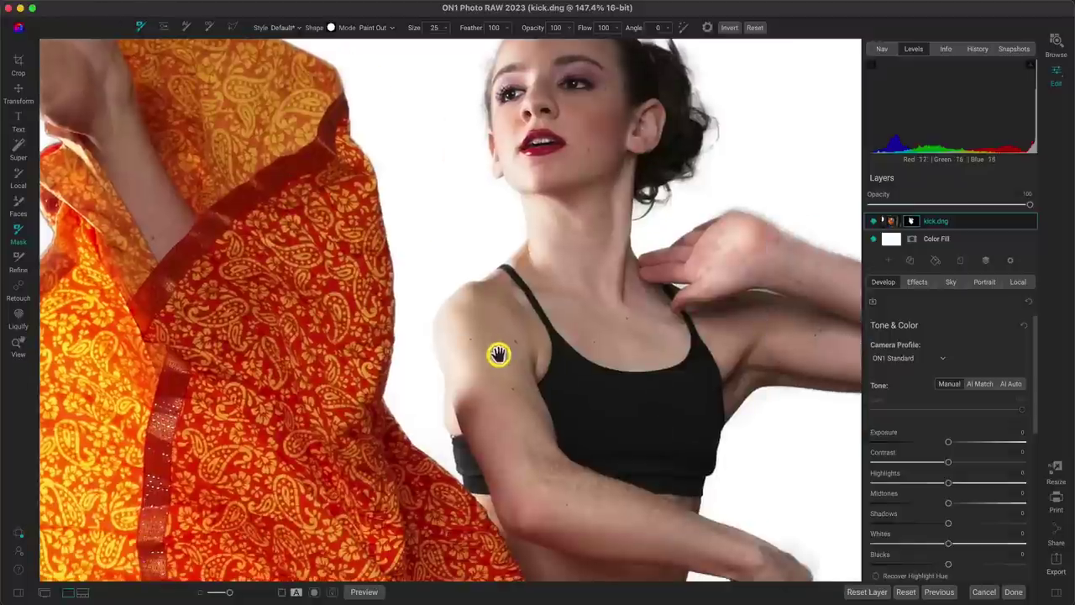
scroll(499, 355, "down", 5)
left_click_drag(387, 367, 362, 70)
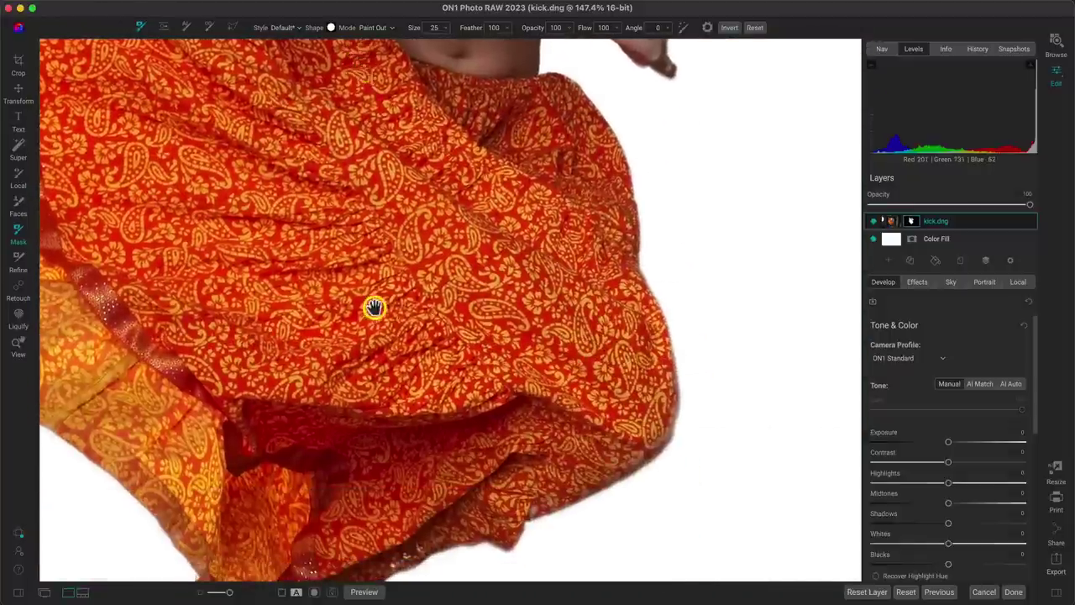
left_click_drag(375, 307, 571, 197)
left_click_drag(549, 365, 472, 124)
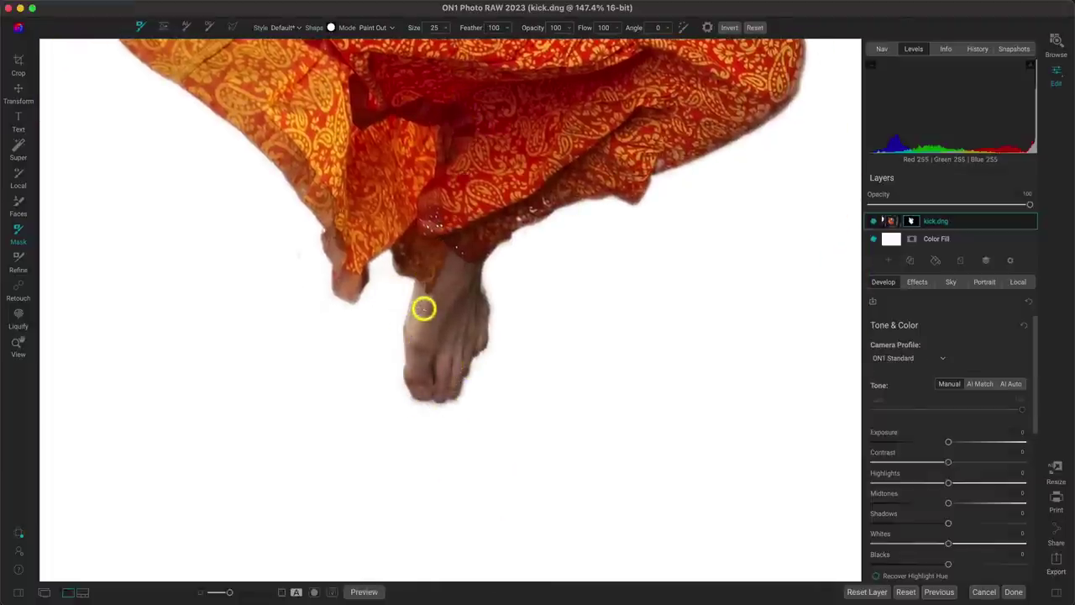
left_click_drag(328, 313, 487, 448)
left_click_drag(394, 341, 547, 483)
mouse_move(447, 377)
left_mouse_down()
mouse_move(429, 293)
mouse_move(473, 435)
left_mouse_up()
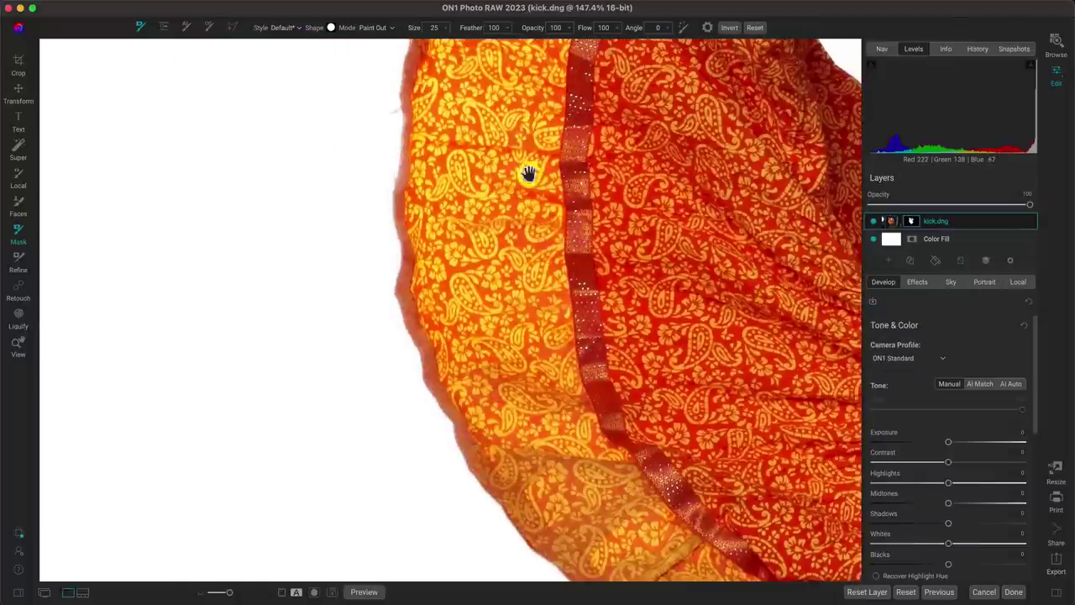
- Center and zoom in on the raised foot, then take the Refine brush in Paint In at size 60
left_click_drag(528, 173, 443, 439)
left_click_drag(542, 171, 458, 396)
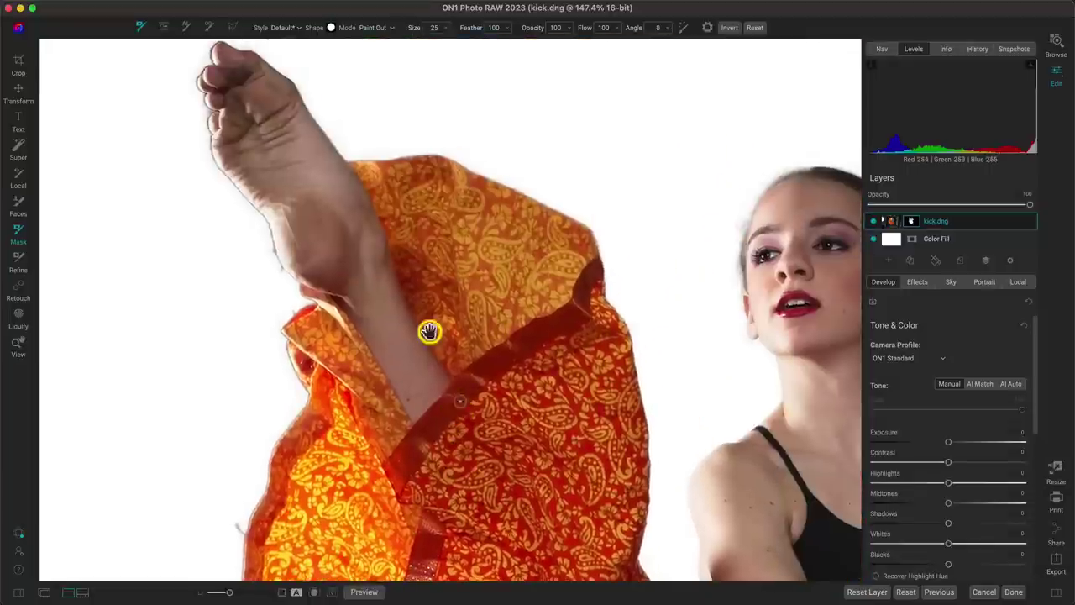
left_click_drag(425, 296, 476, 376)
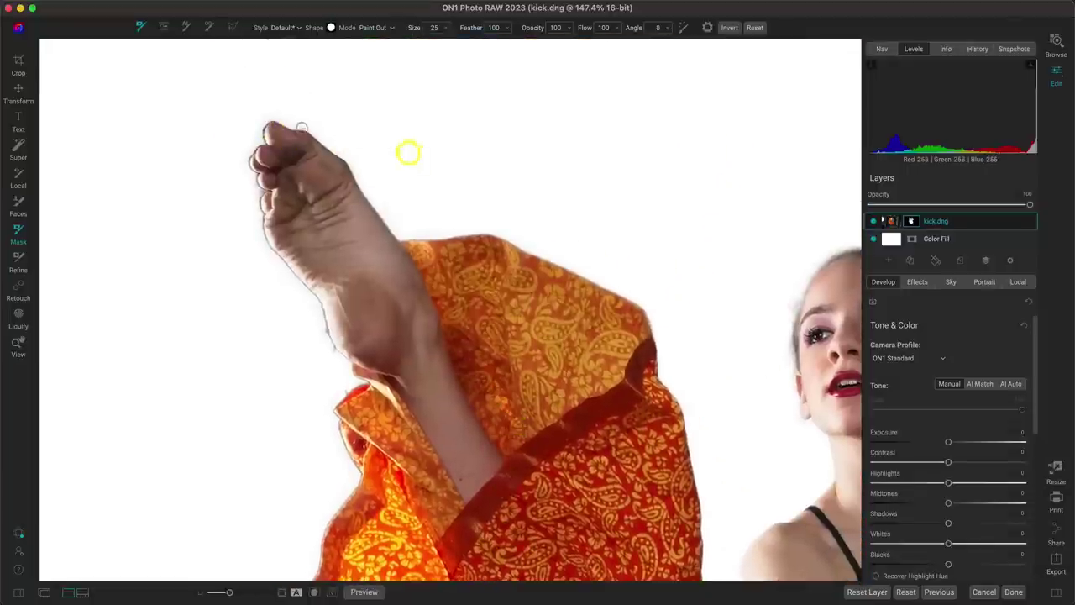
left_click_drag(311, 144, 364, 199)
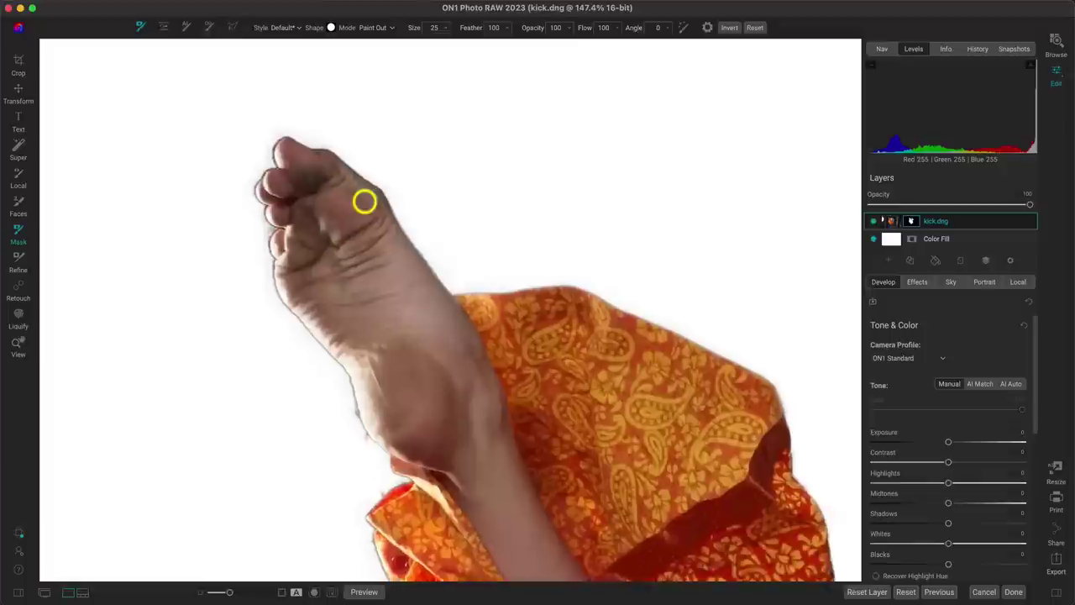
scroll(519, 279, "up", 2)
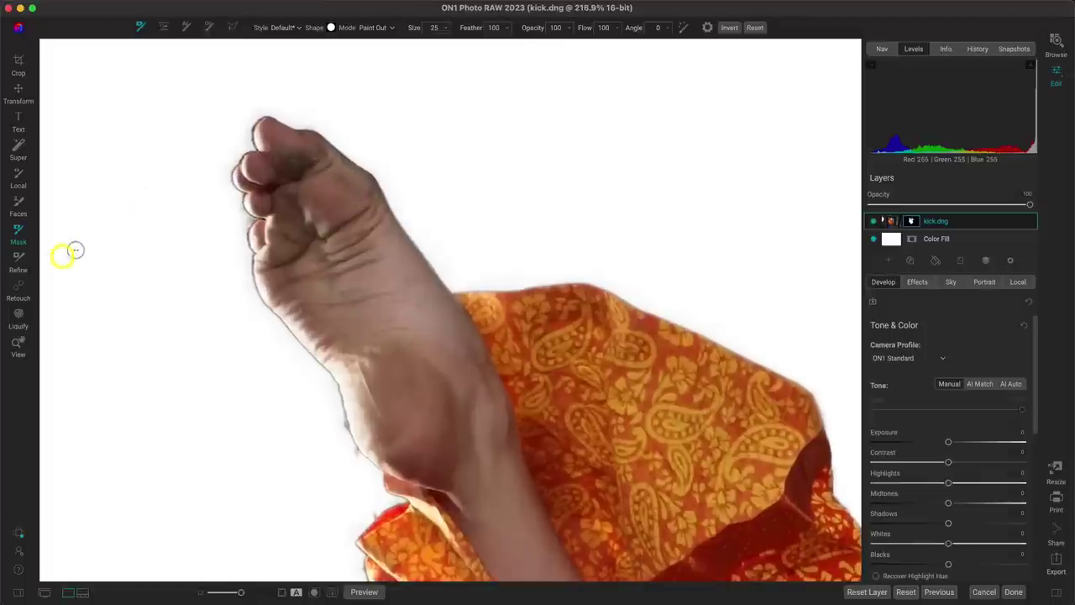
left_click(23, 263)
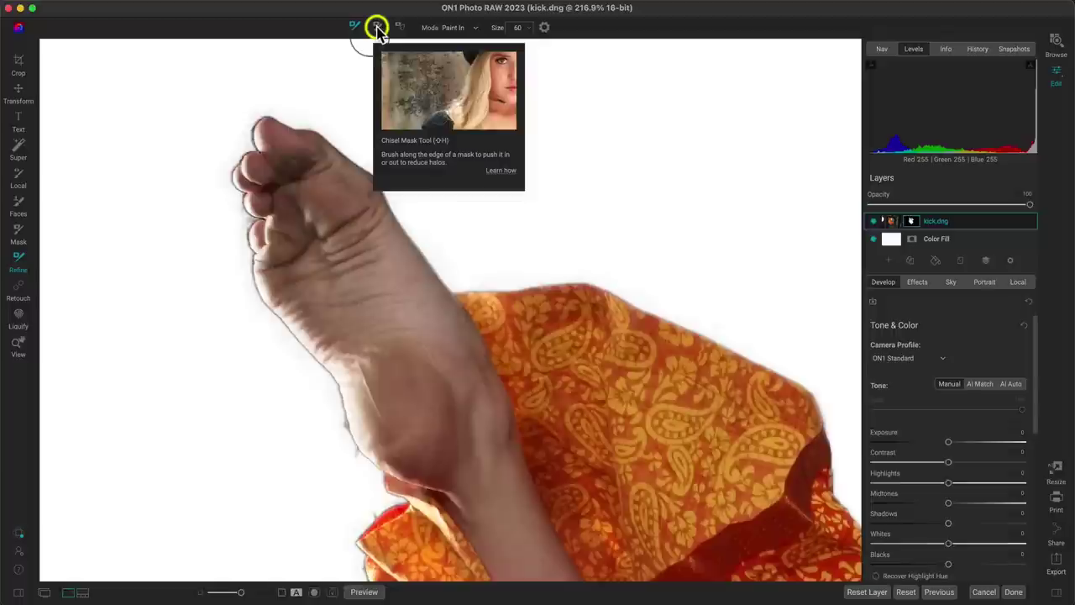
- Chisel the halo off the raised foot's left edge using the Chisel Mask tool in Remove mode, size 20, amount 10
left_click(377, 28)
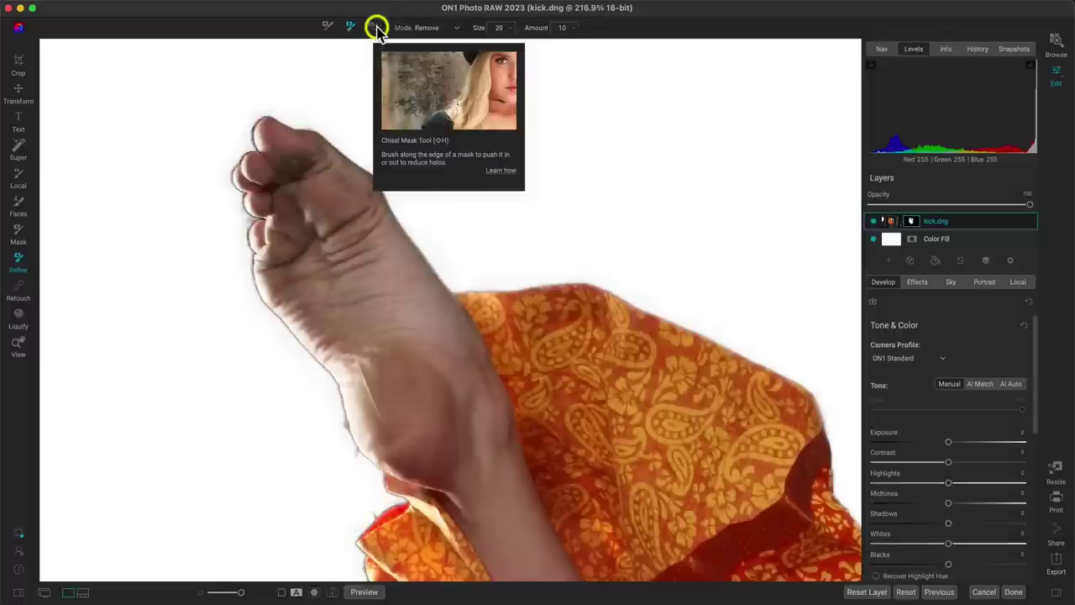
left_click(446, 29)
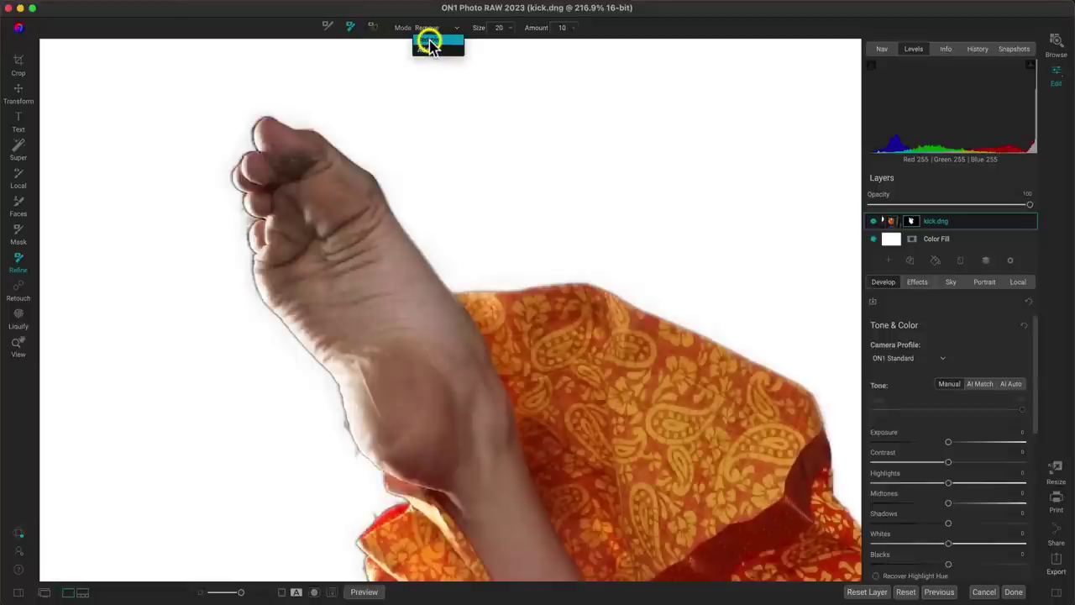
left_click(437, 40)
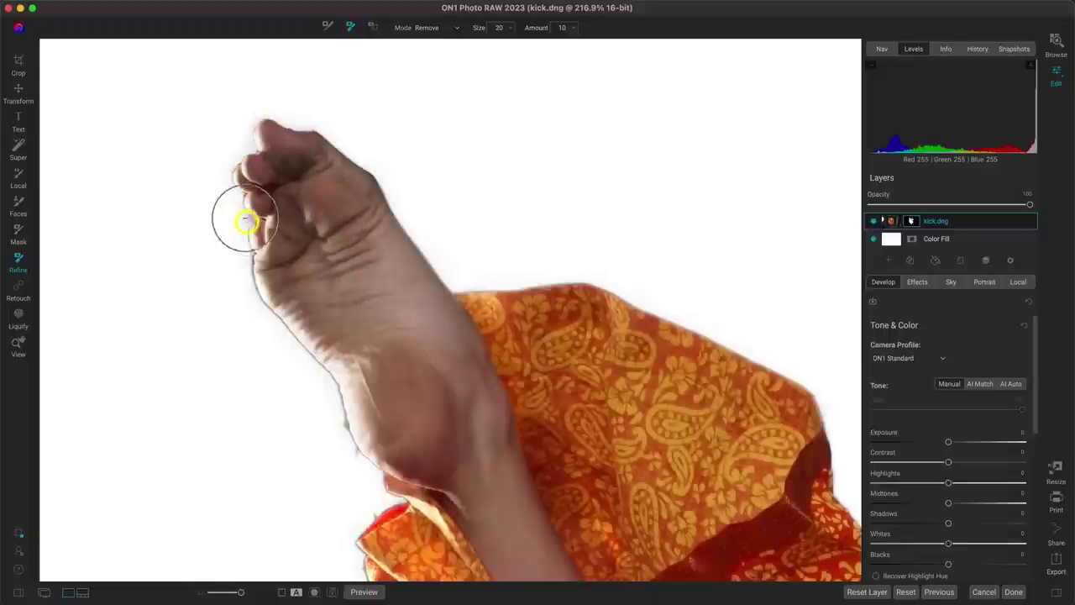
mouse_move(269, 270)
left_mouse_down()
mouse_move(354, 464)
mouse_move(336, 395)
mouse_move(242, 254)
mouse_move(240, 173)
mouse_move(273, 123)
mouse_move(301, 122)
mouse_move(355, 153)
mouse_move(452, 277)
mouse_move(568, 269)
mouse_move(608, 279)
mouse_move(744, 345)
mouse_move(835, 423)
mouse_move(817, 374)
mouse_move(761, 333)
mouse_move(643, 283)
mouse_move(529, 259)
mouse_move(436, 266)
mouse_move(384, 161)
mouse_move(295, 121)
mouse_move(486, 172)
mouse_move(598, 227)
mouse_move(346, 398)
mouse_move(368, 163)
mouse_move(386, 187)
mouse_move(420, 336)
mouse_move(325, 516)
mouse_move(329, 401)
mouse_move(379, 189)
mouse_move(356, 419)
mouse_move(389, 149)
mouse_move(311, 394)
mouse_move(338, 355)
mouse_move(435, 410)
mouse_move(451, 497)
left_mouse_up()
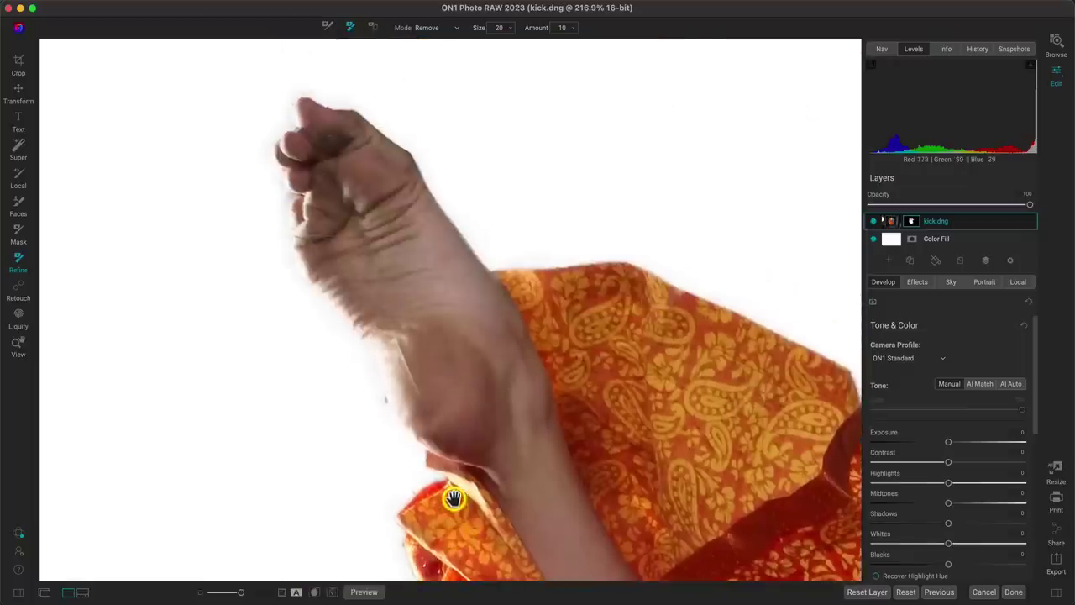
- Reframe the view on the dancer's body and raised foot, then return to the Chisel Mask tool
mouse_move(377, 266)
left_mouse_down()
mouse_move(516, 290)
mouse_move(592, 273)
mouse_move(514, 117)
mouse_move(437, 133)
mouse_move(420, 197)
mouse_move(454, 119)
mouse_move(550, 167)
mouse_move(603, 257)
mouse_move(625, 268)
mouse_move(781, 284)
mouse_move(623, 253)
mouse_move(587, 228)
mouse_move(529, 141)
mouse_move(480, 133)
mouse_move(436, 154)
mouse_move(413, 197)
mouse_move(422, 306)
mouse_move(528, 394)
mouse_move(566, 477)
mouse_move(539, 531)
mouse_move(550, 459)
mouse_move(437, 283)
mouse_move(422, 135)
mouse_move(470, 103)
mouse_move(534, 106)
mouse_move(742, 192)
mouse_move(257, 170)
left_mouse_up()
key("space")
key("super+0")
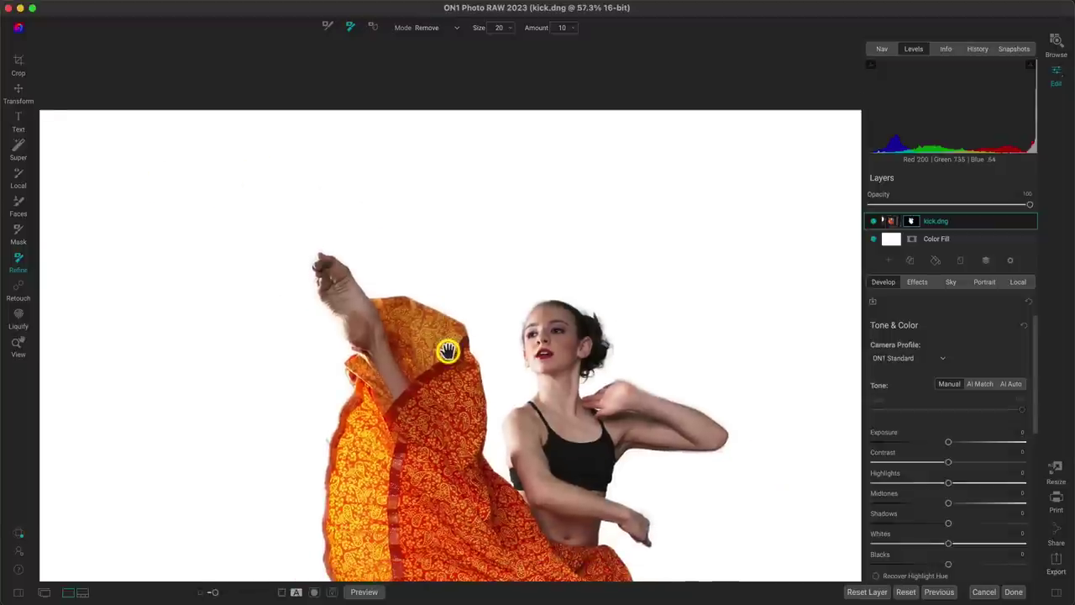
mouse_move(444, 352)
left_mouse_down()
mouse_move(434, 179)
mouse_move(462, 240)
left_mouse_up()
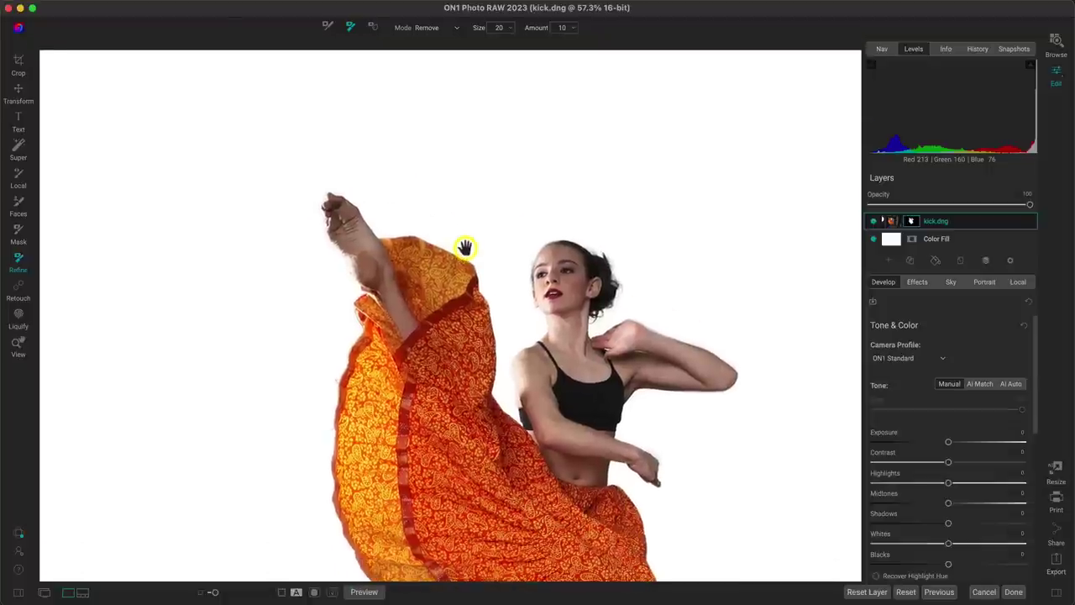
scroll(322, 240, "up", 5)
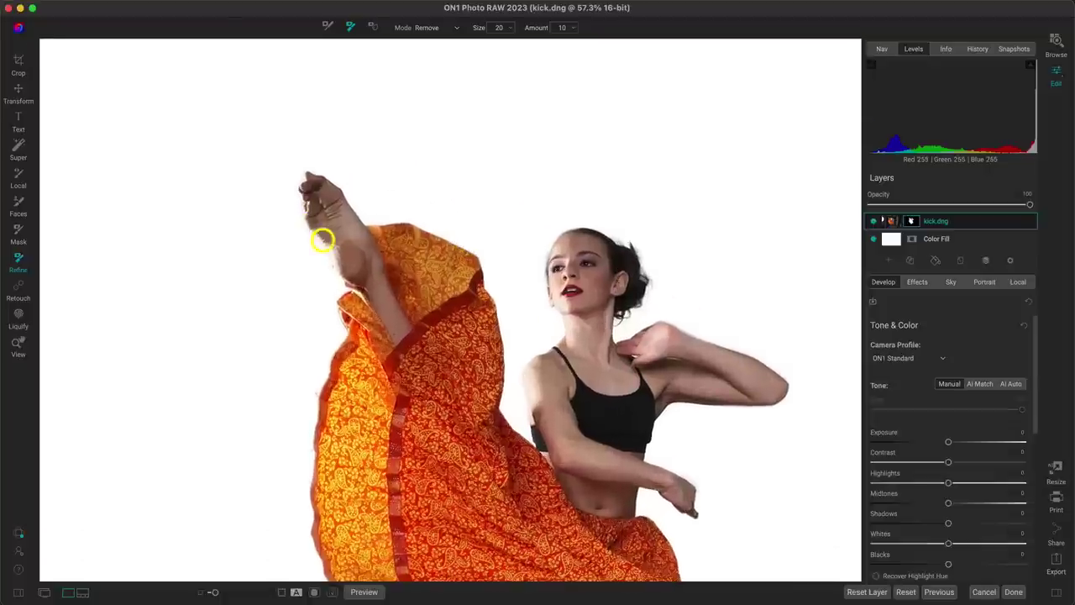
scroll(322, 240, "up", 5)
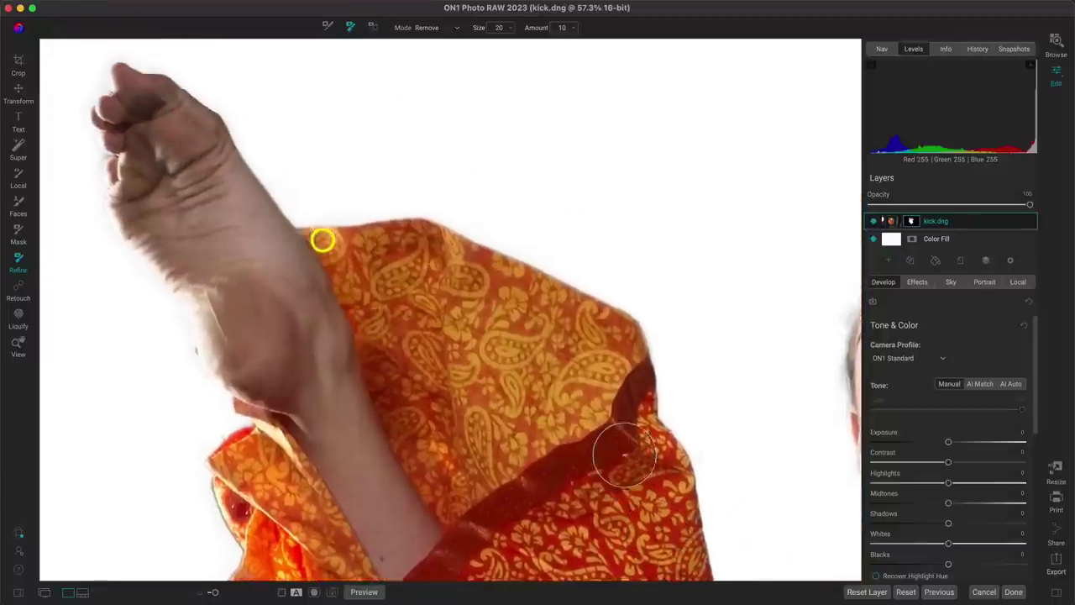
scroll(323, 241, "down", 2)
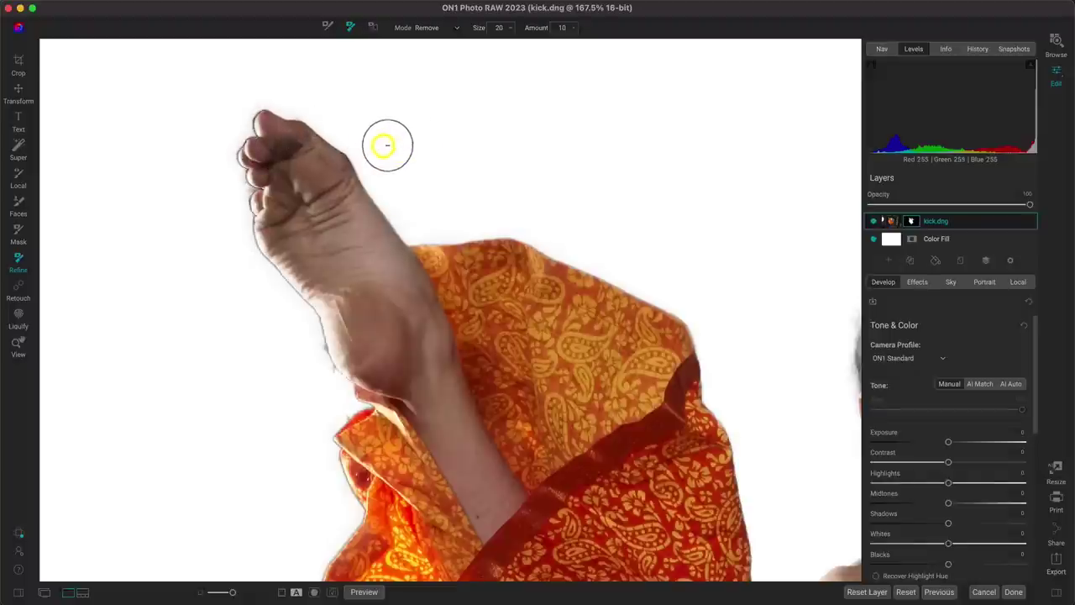
left_click_drag(459, 204, 460, 181)
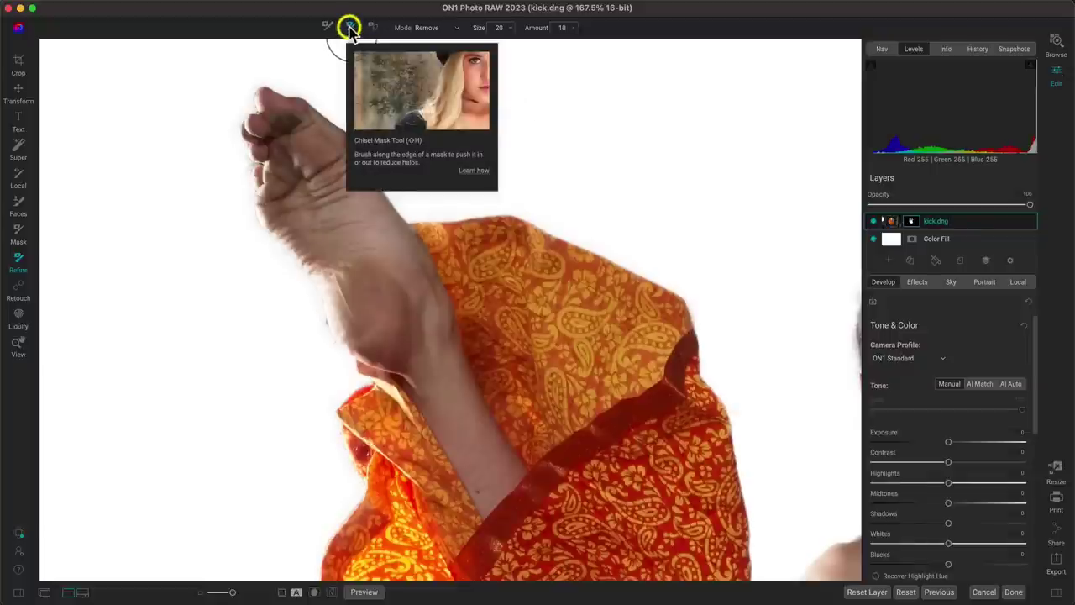
key("z")
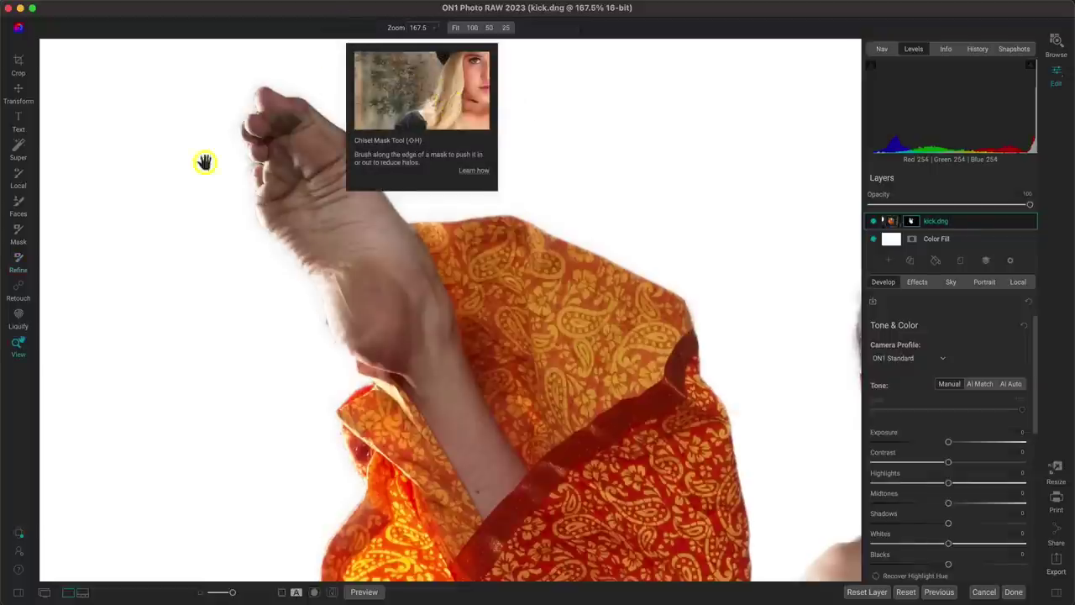
left_click(19, 261)
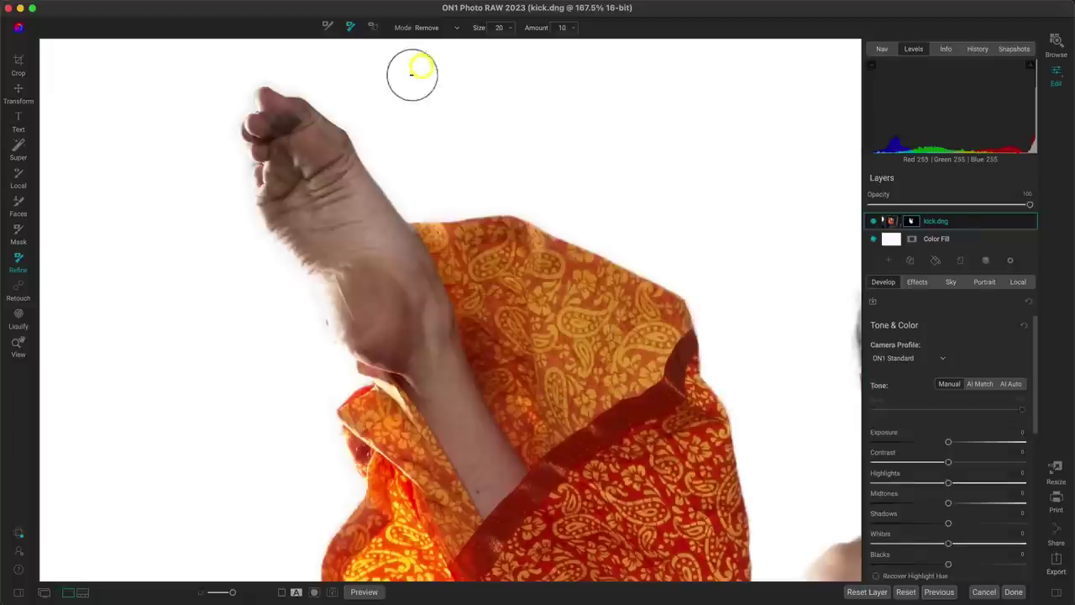
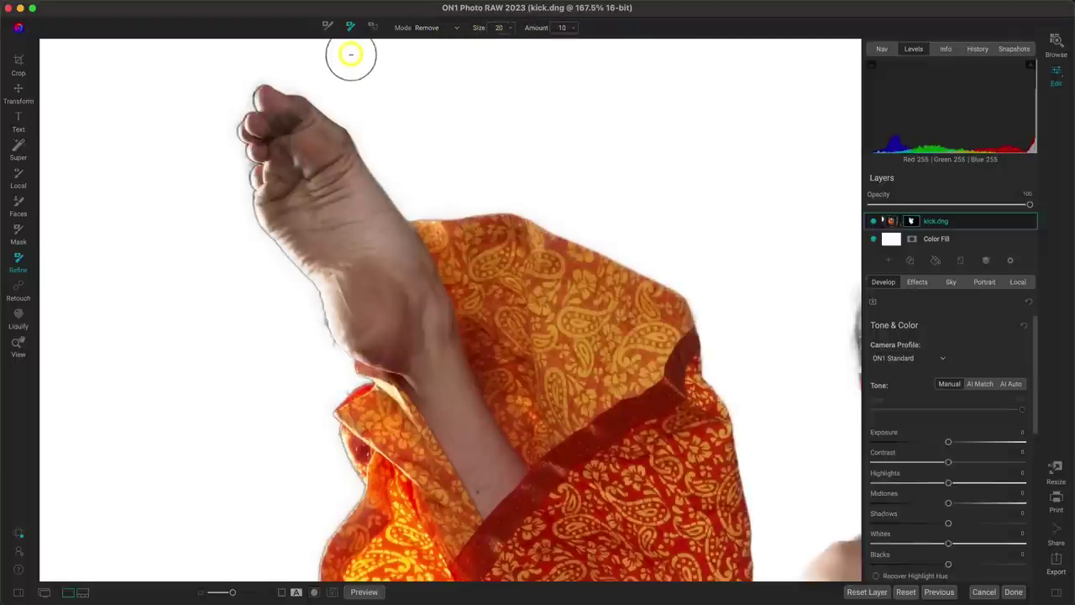
- Apply the edge cleanup to the dancer's raised foot and fit the whole image in view
left_click(349, 28)
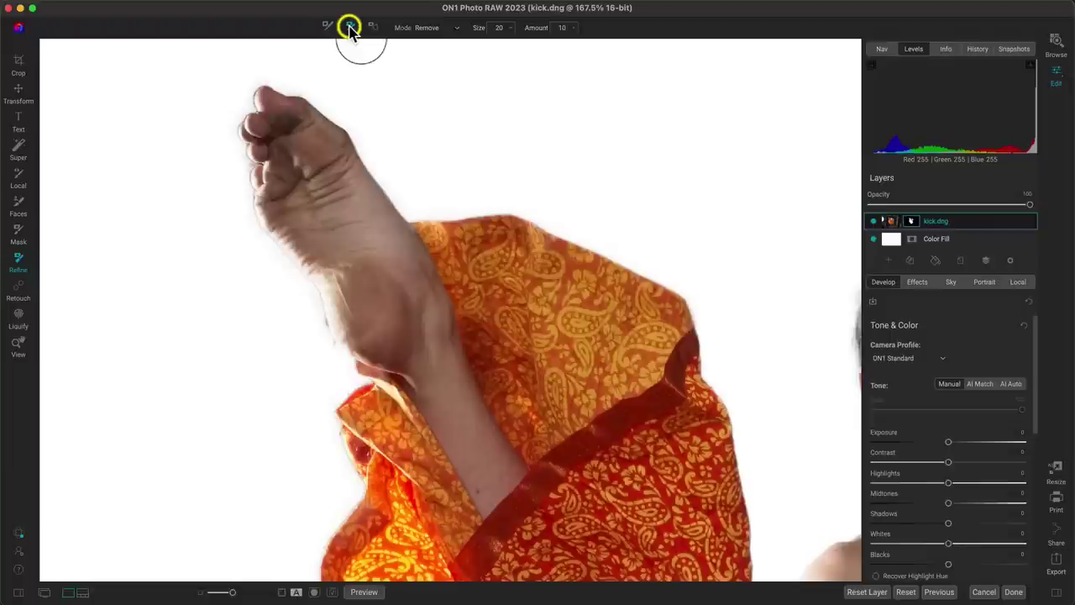
key("z")
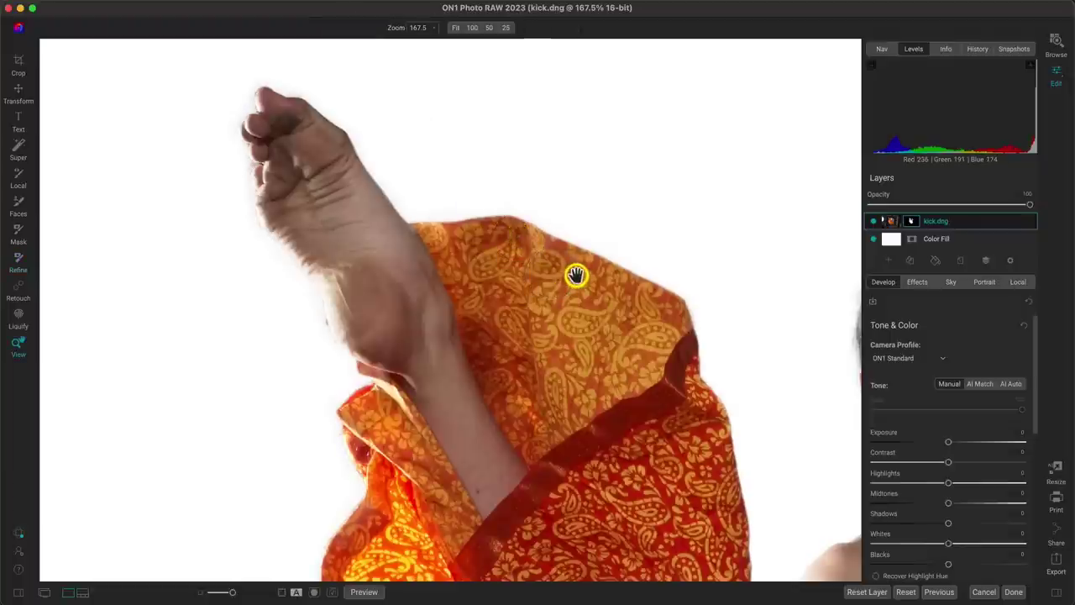
key("super+0")
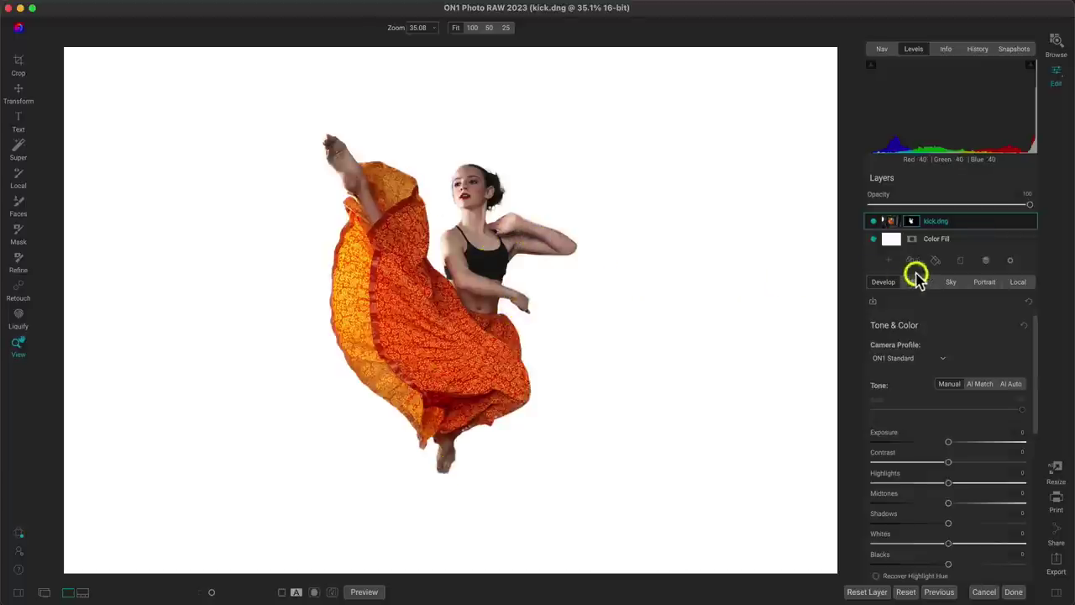
- Add the sgsgsgsgsg.jpeg fireworks image as a layer and move it below the dancer layer
left_click(888, 261)
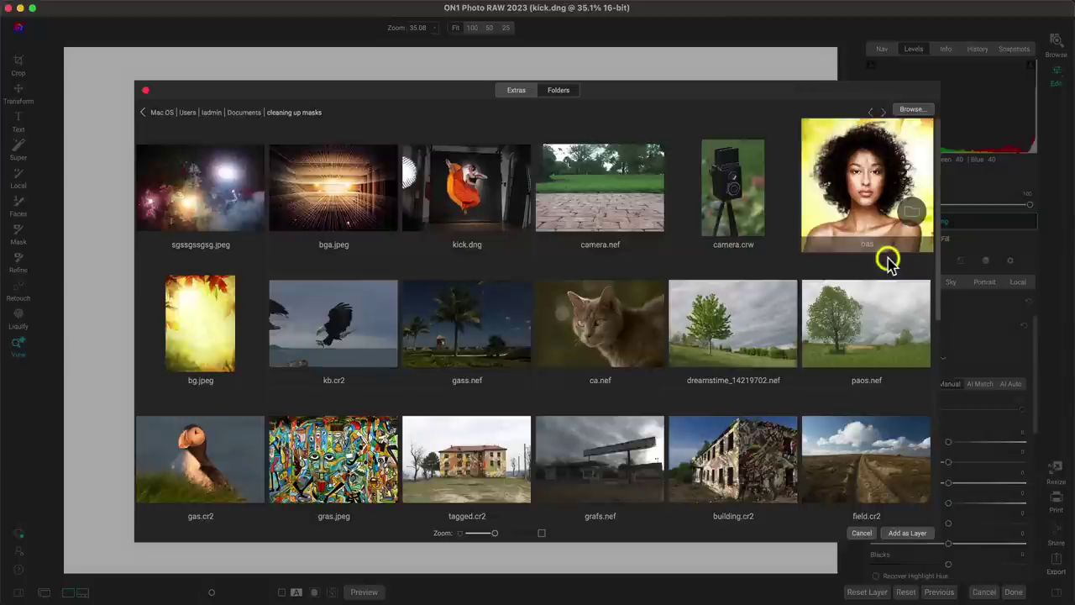
left_click(220, 198)
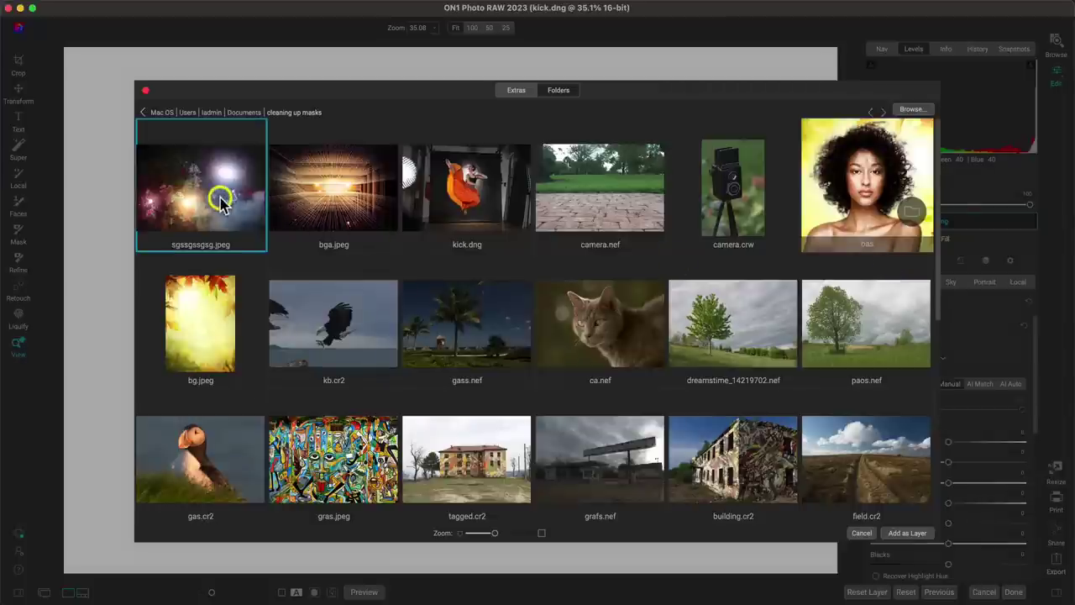
left_click(898, 533)
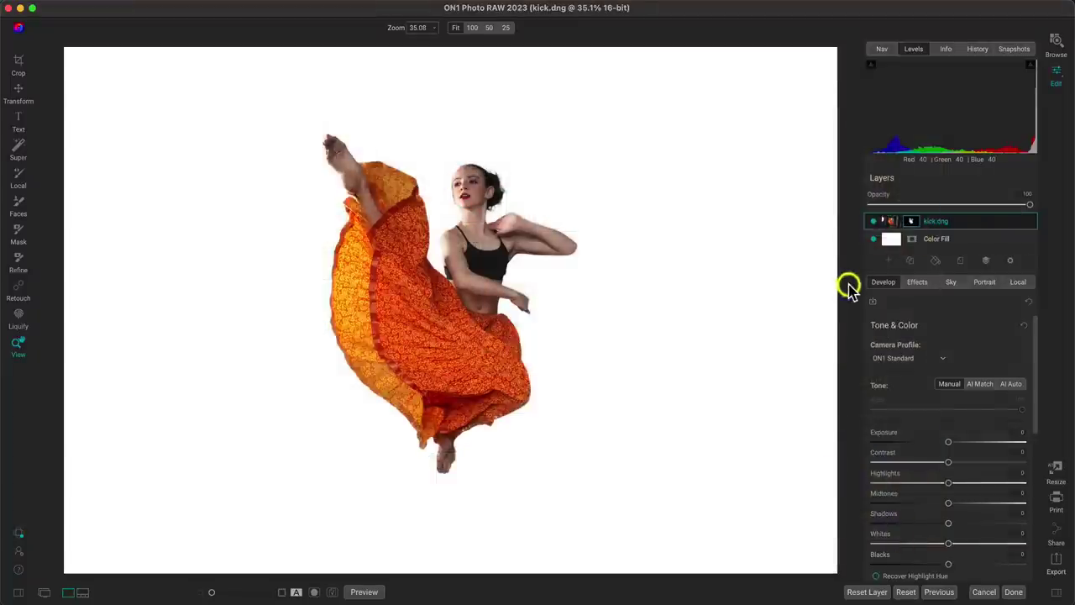
left_click_drag(967, 223, 970, 241)
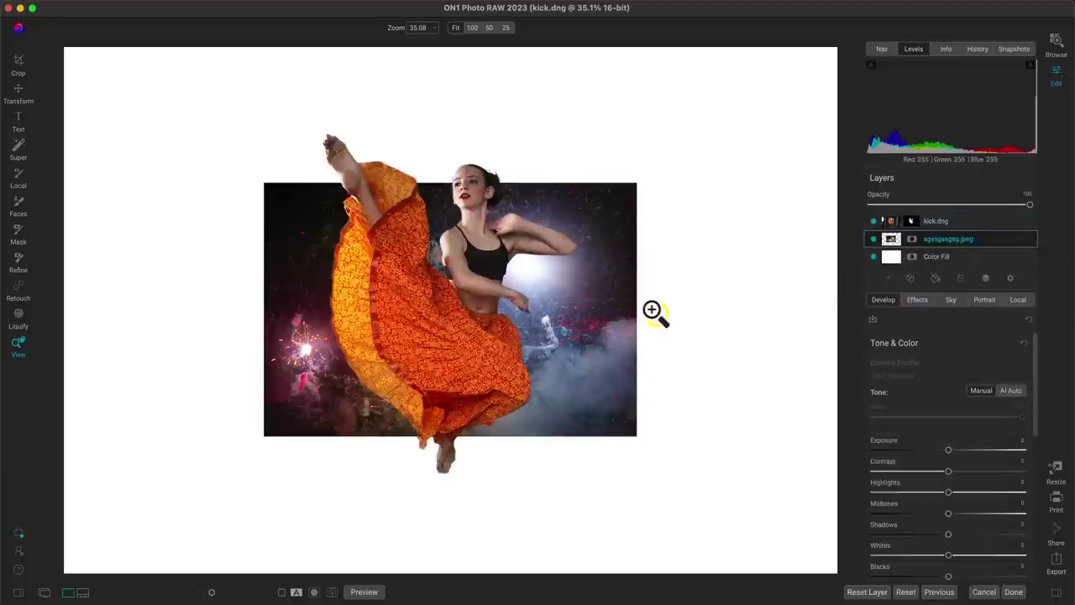
- Scale the fireworks layer to 3885 by 2590 and shift it left and up behind the dancer
key("v")
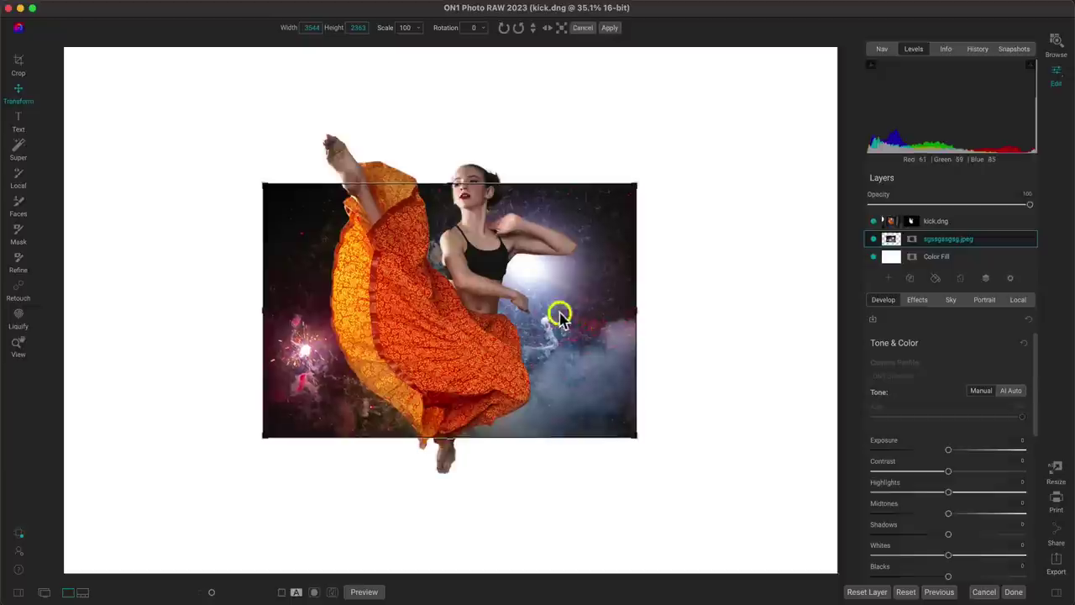
left_click_drag(559, 312, 517, 303)
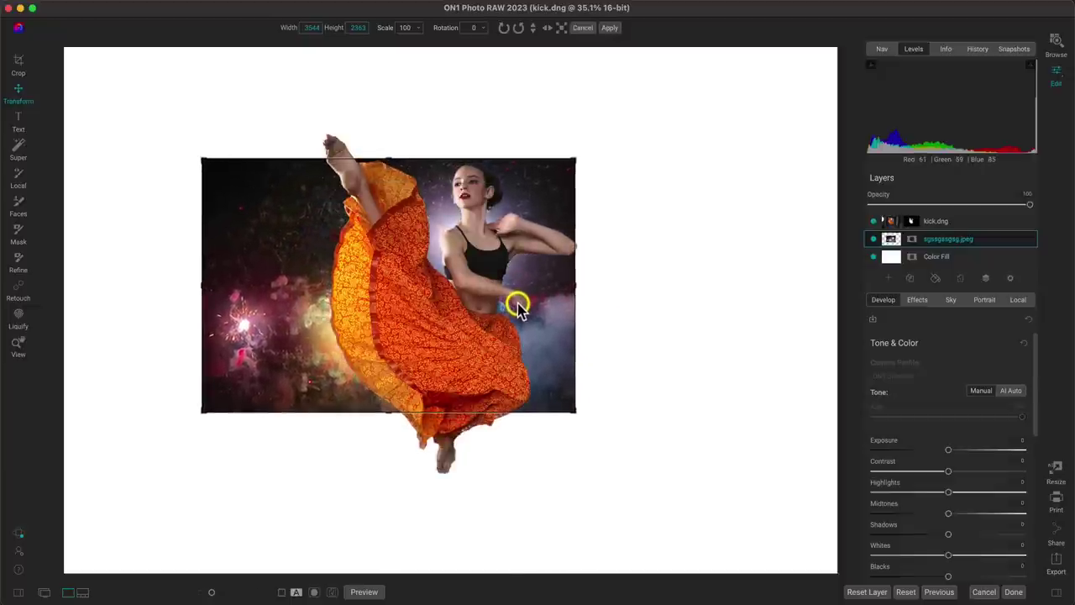
left_click_drag(576, 415, 611, 439)
left_click_drag(534, 377, 518, 367)
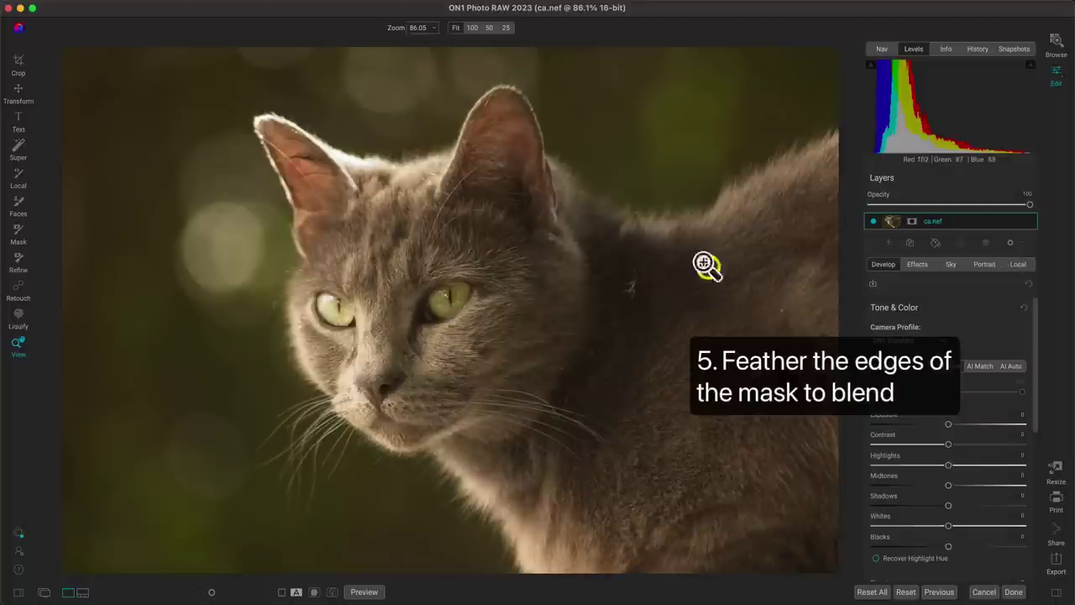
- Select the cat as the masked area with the Super Select tool
key("w")
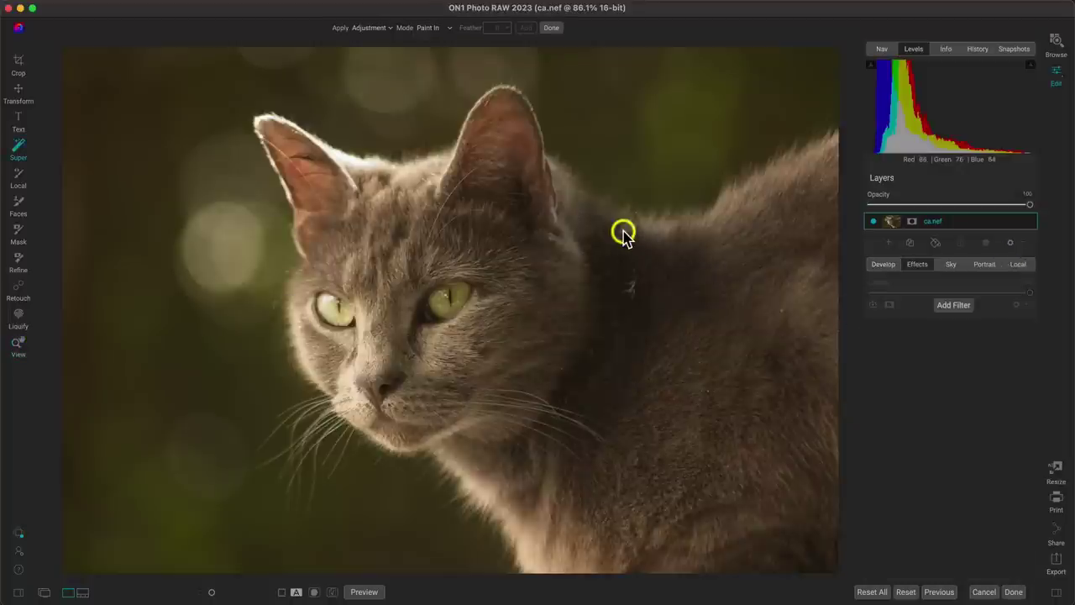
left_click(621, 234)
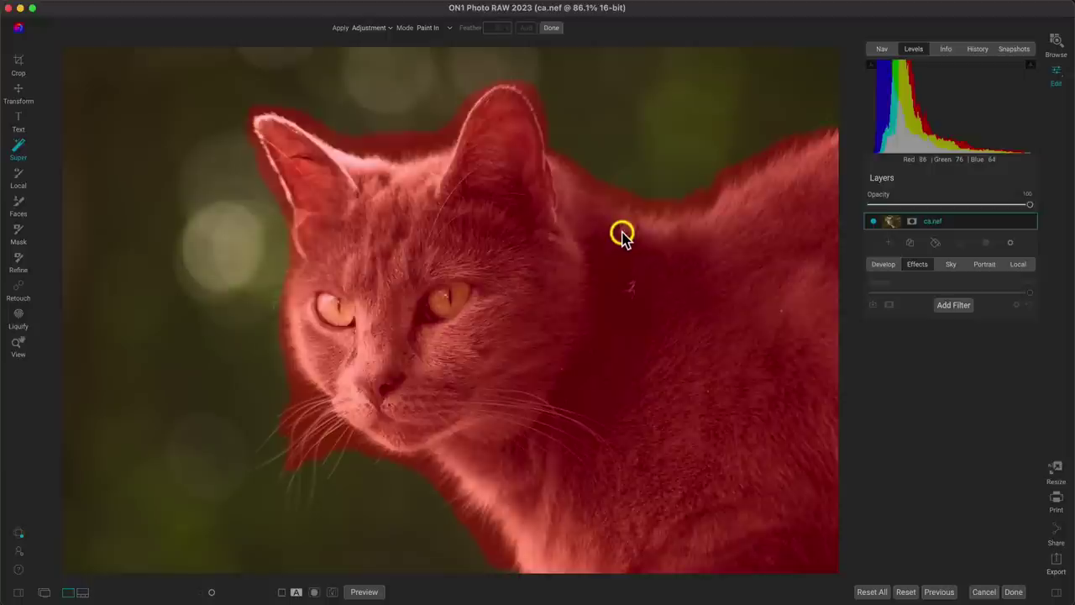
left_click(428, 299)
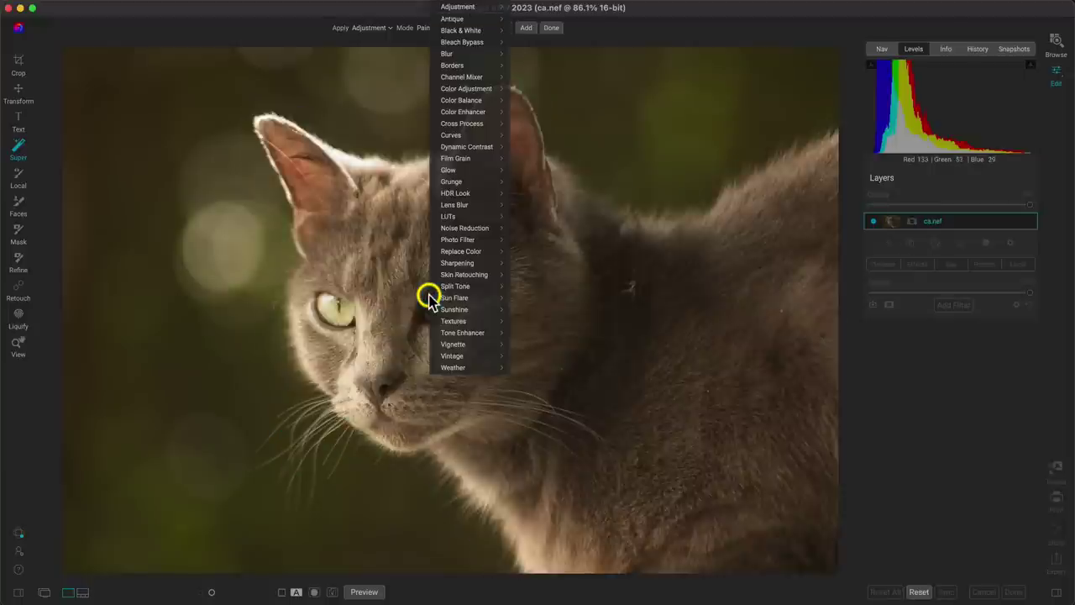
- Apply an Adjustment > Contrast + local adjustment to the selected cat, giving Contrast 30
mouse_move(483, 11)
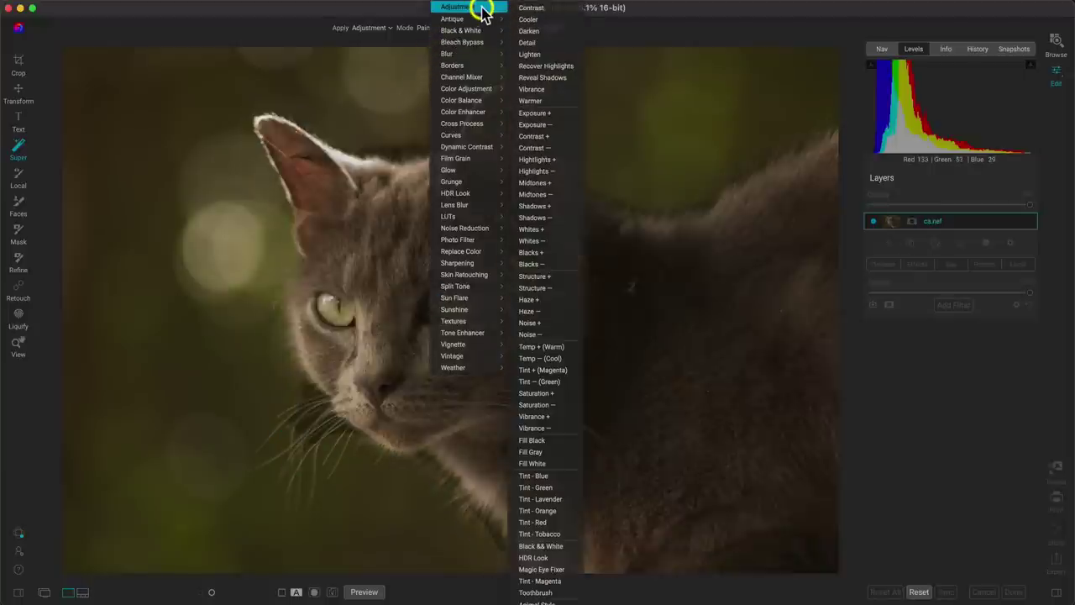
left_click(547, 137)
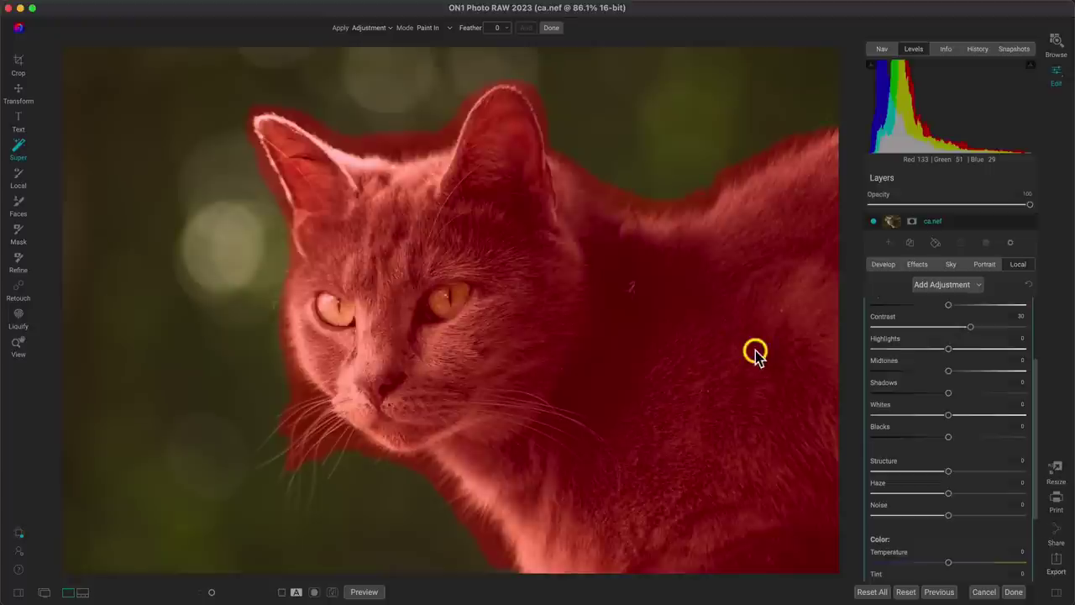
scroll(939, 406, "up", 3)
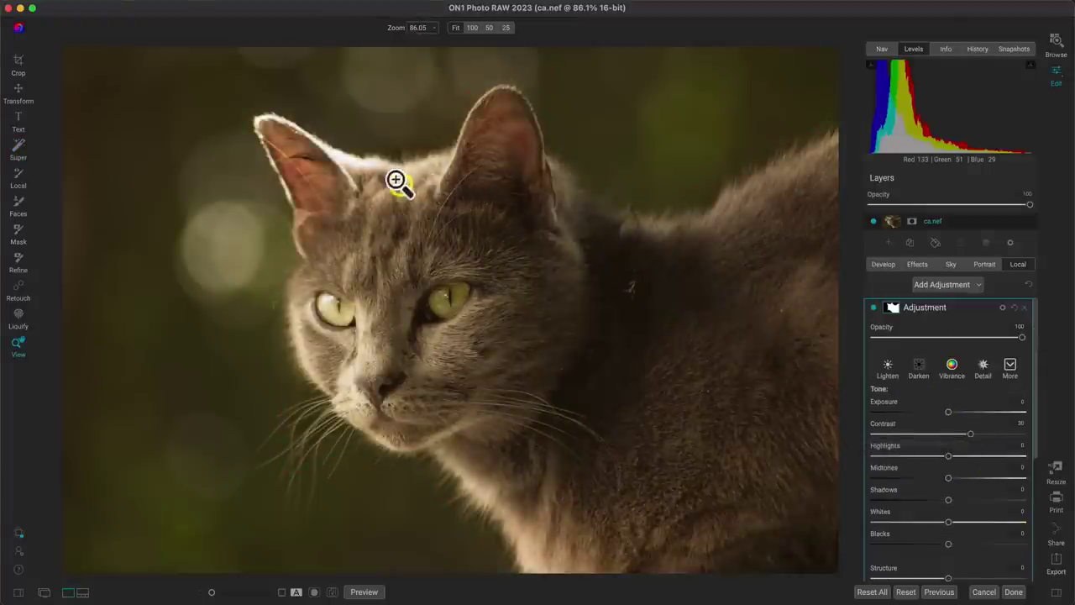
left_click(872, 306)
left_click(873, 307)
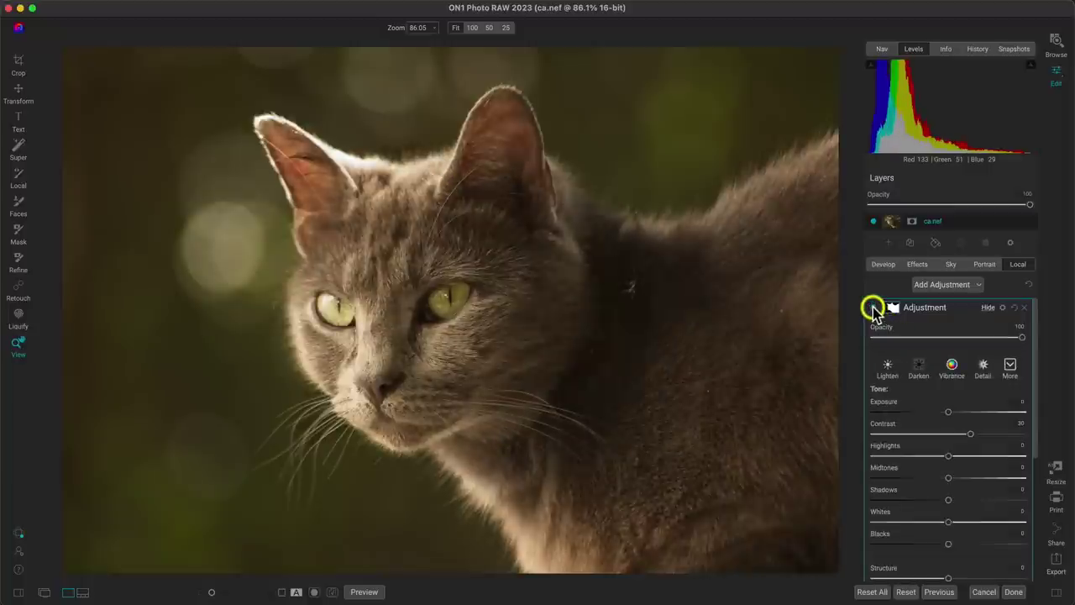
left_click(873, 306)
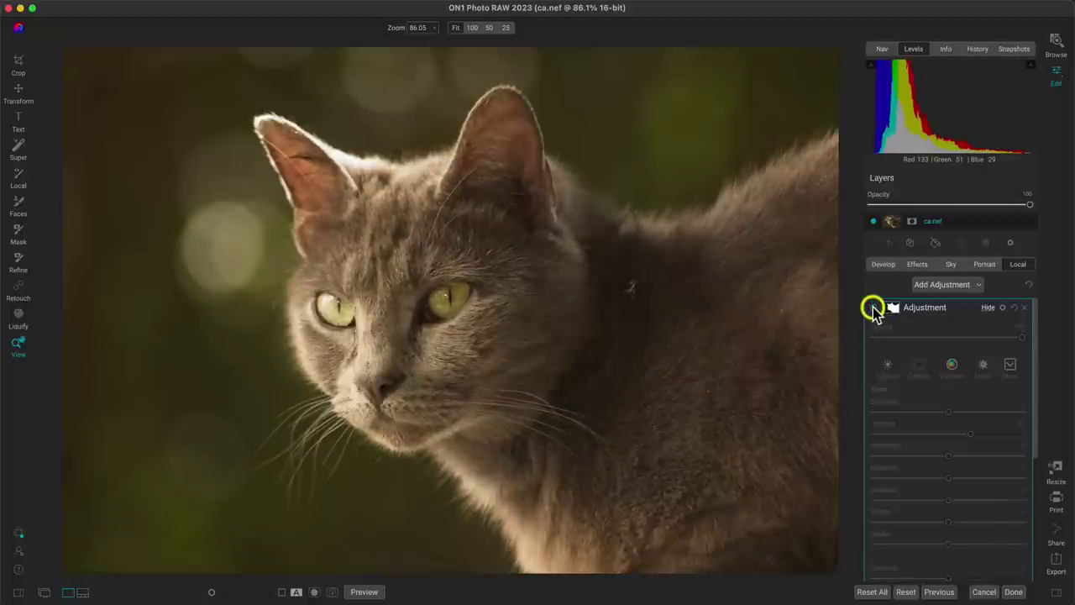
left_click(872, 307)
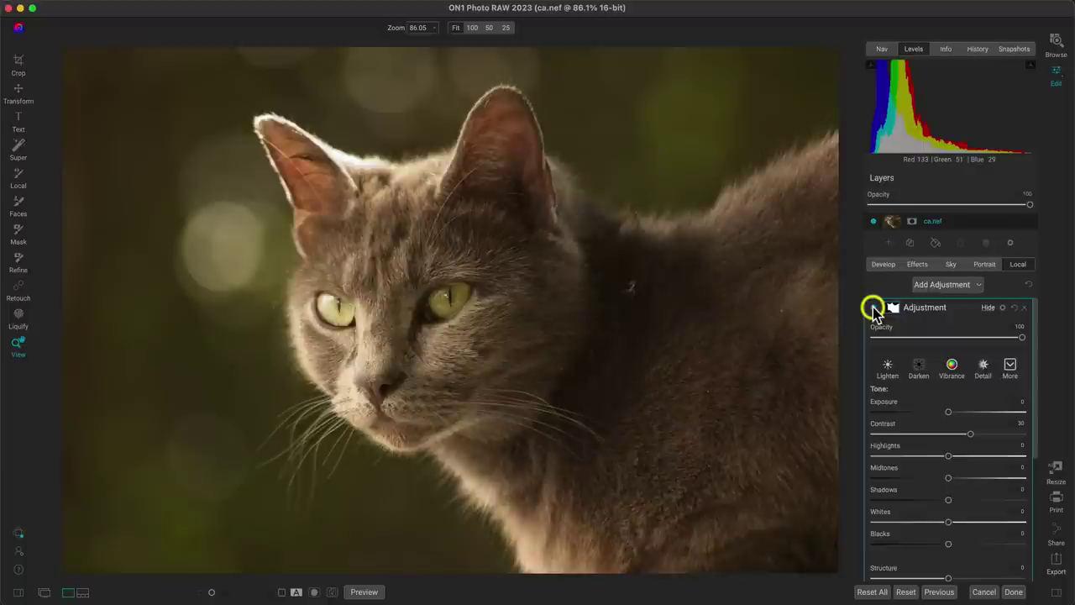
left_click(408, 156)
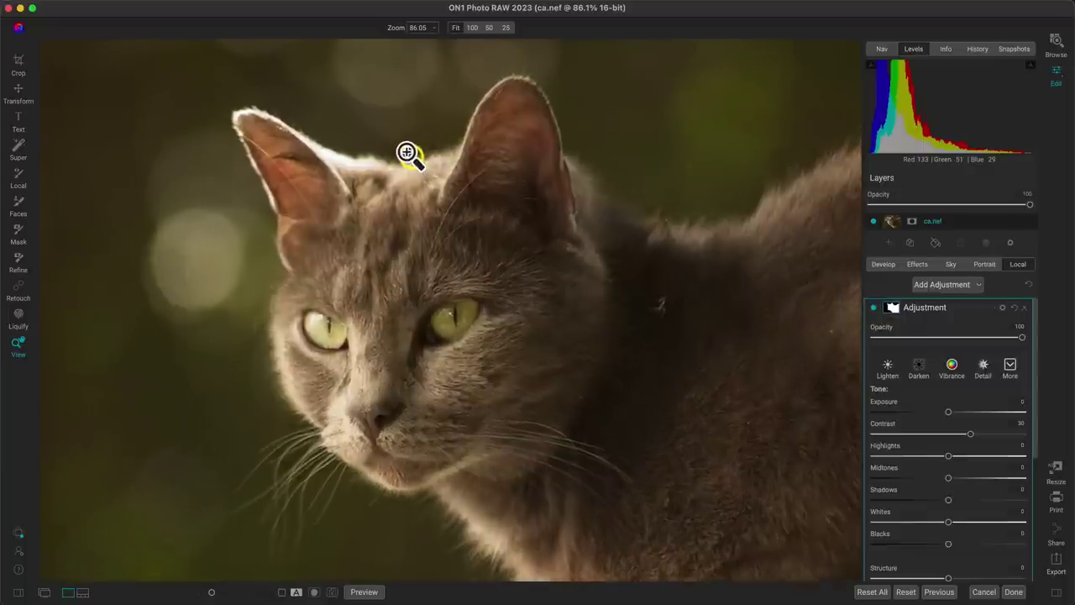
scroll(408, 155, "up", 10)
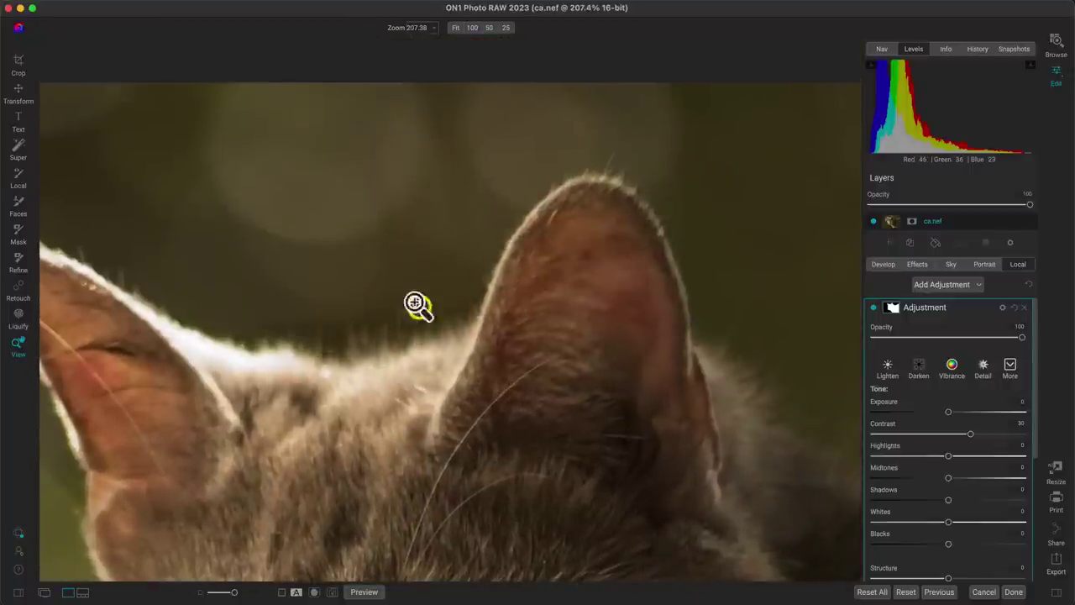
left_click_drag(359, 332, 458, 297)
left_click_drag(523, 377, 489, 151)
left_click_drag(428, 457, 427, 264)
left_click_drag(398, 386, 408, 183)
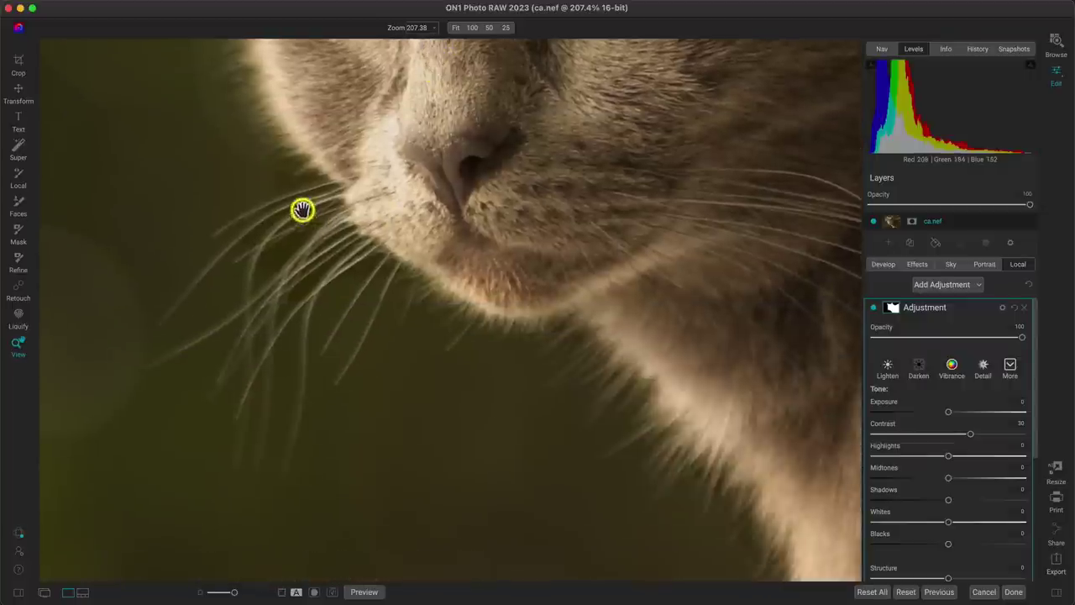
left_click_drag(336, 198, 372, 382)
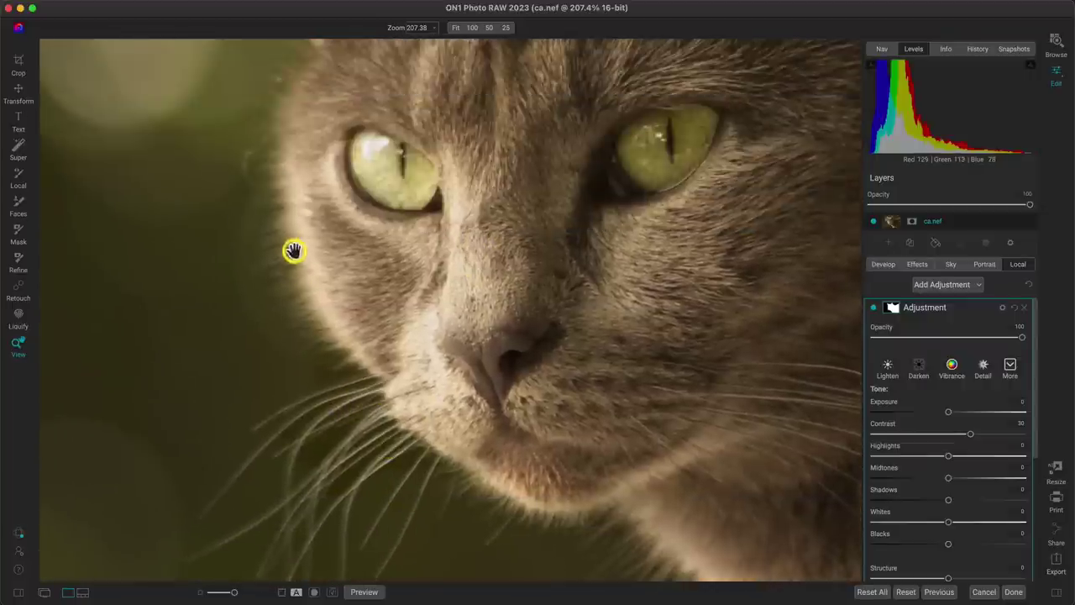
key("super+0")
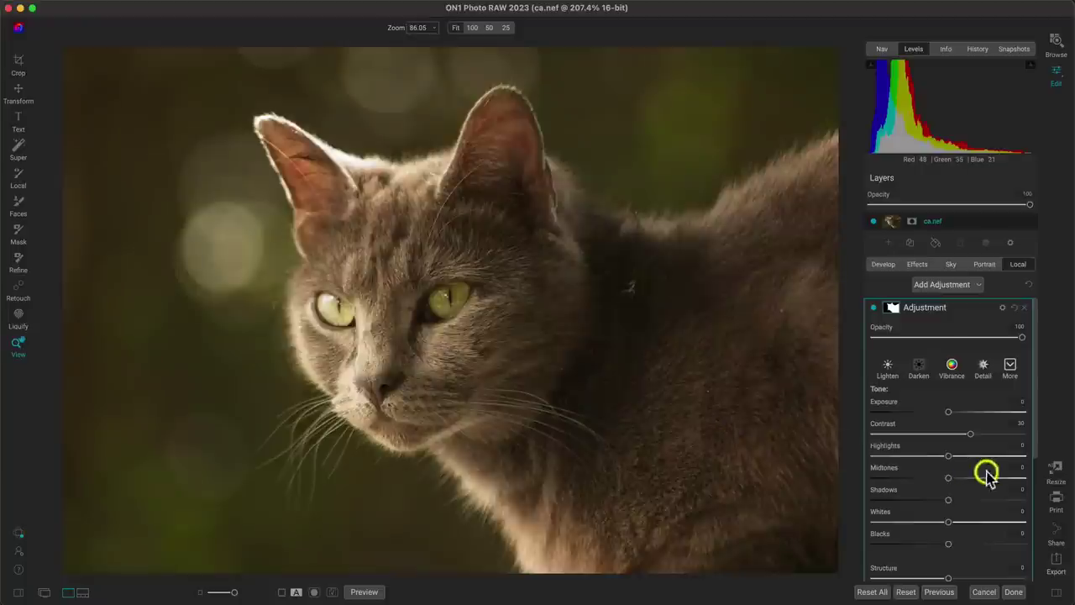
- Raise the cat adjustment's Contrast to 39, Midtones to 8 and Whites to 18
left_click_drag(971, 435, 945, 413)
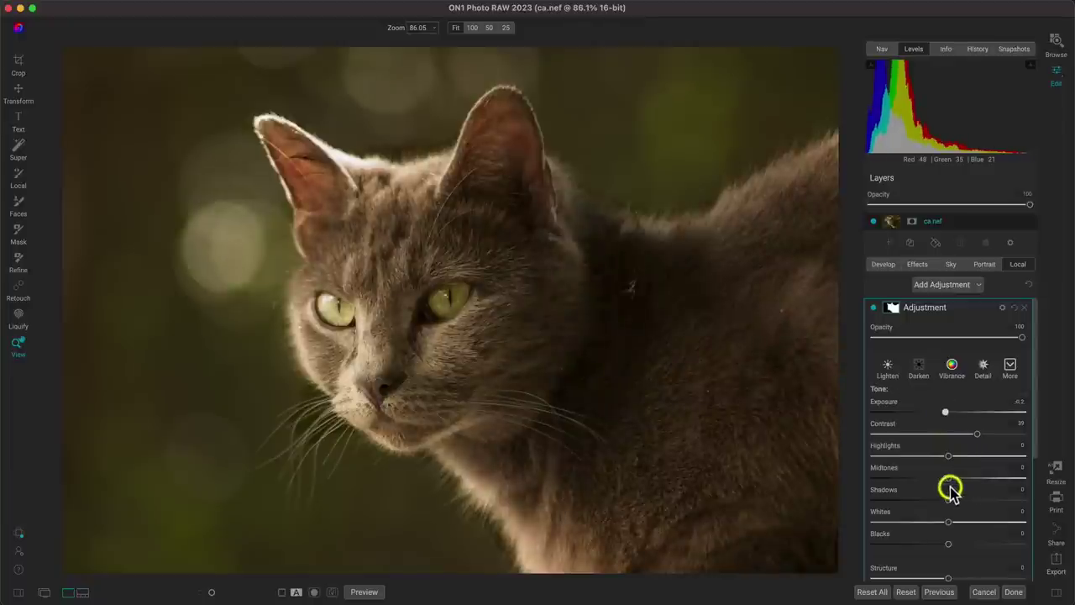
left_click_drag(949, 480, 954, 478)
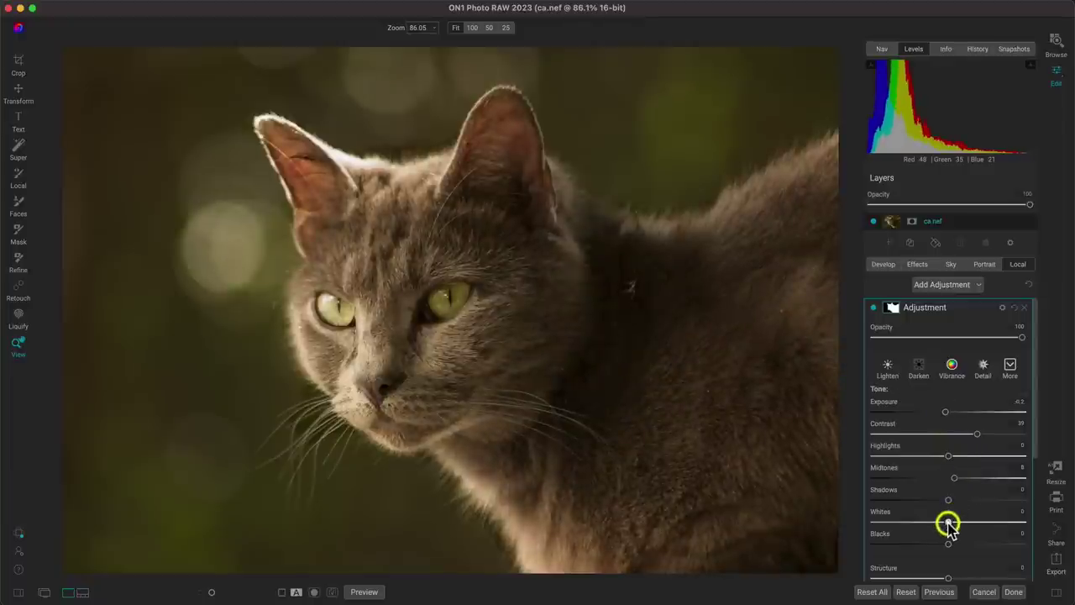
left_click_drag(948, 523, 961, 524)
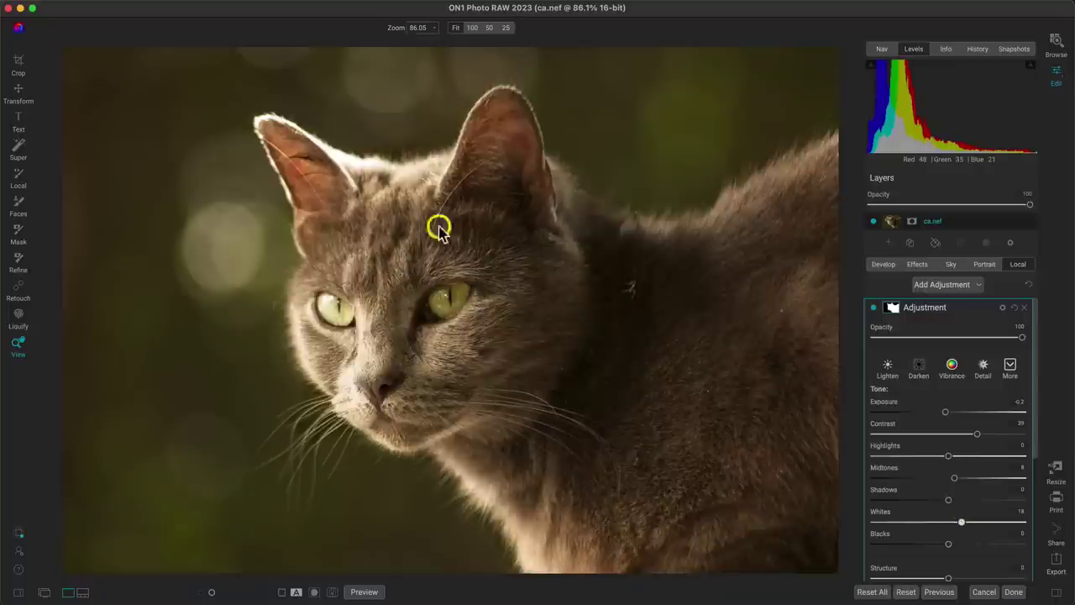
left_click(407, 160)
scroll(407, 160, "up", 5)
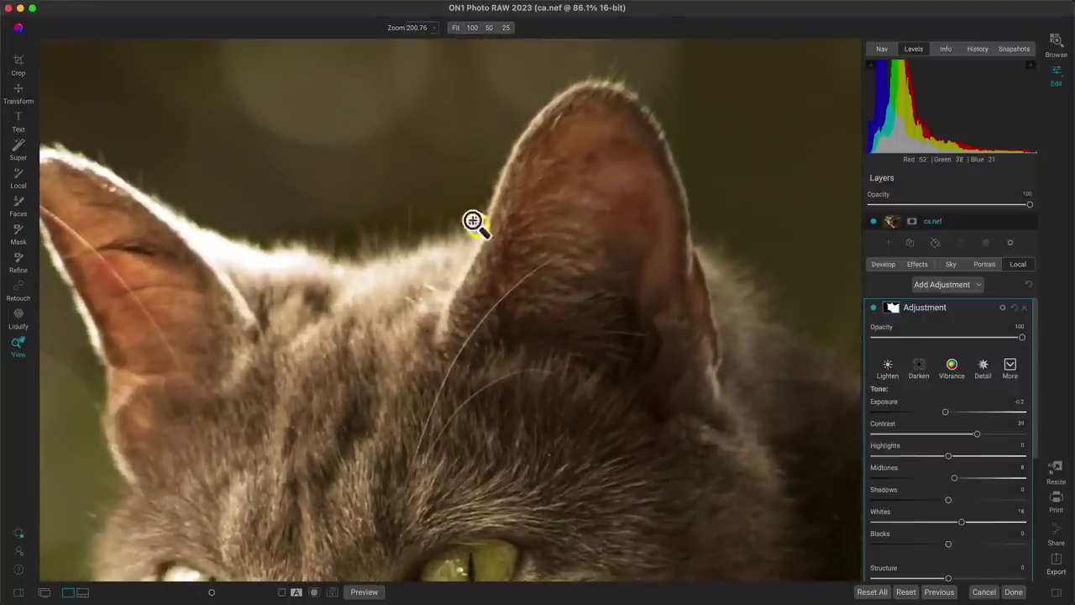
- Compare the cat mask's Feather at 100 and 0 around the nose, then leave it at 100
left_click(892, 309)
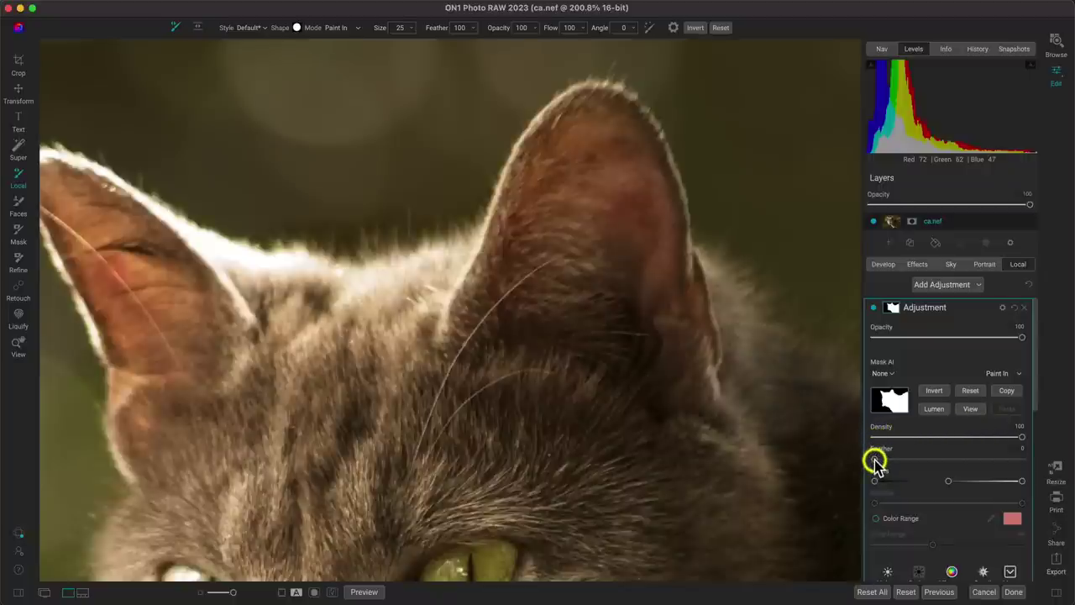
left_click_drag(876, 461, 1033, 474)
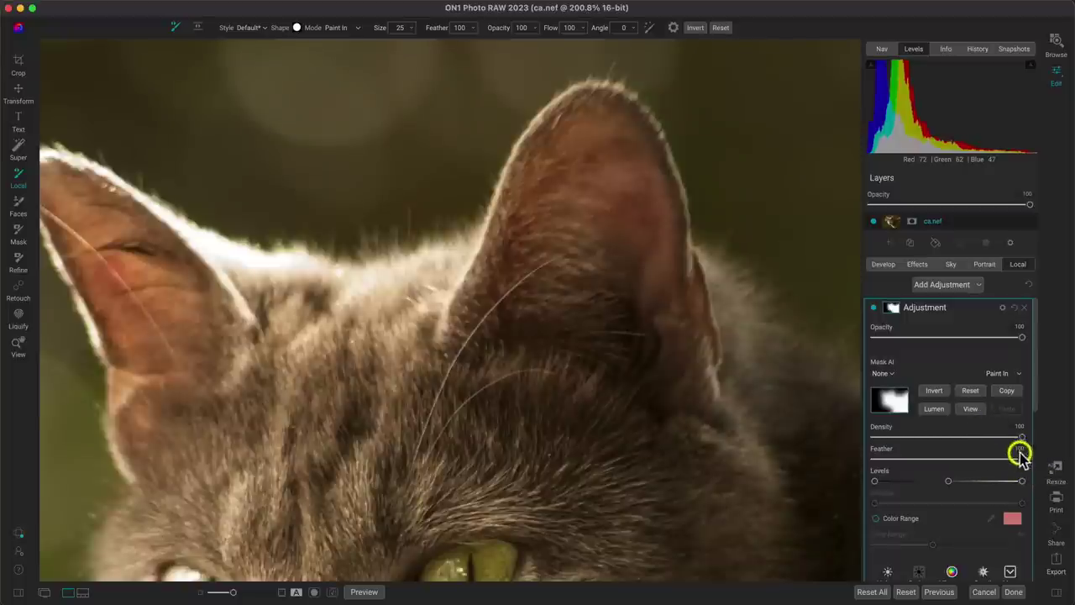
left_click_drag(1023, 460, 1068, 480)
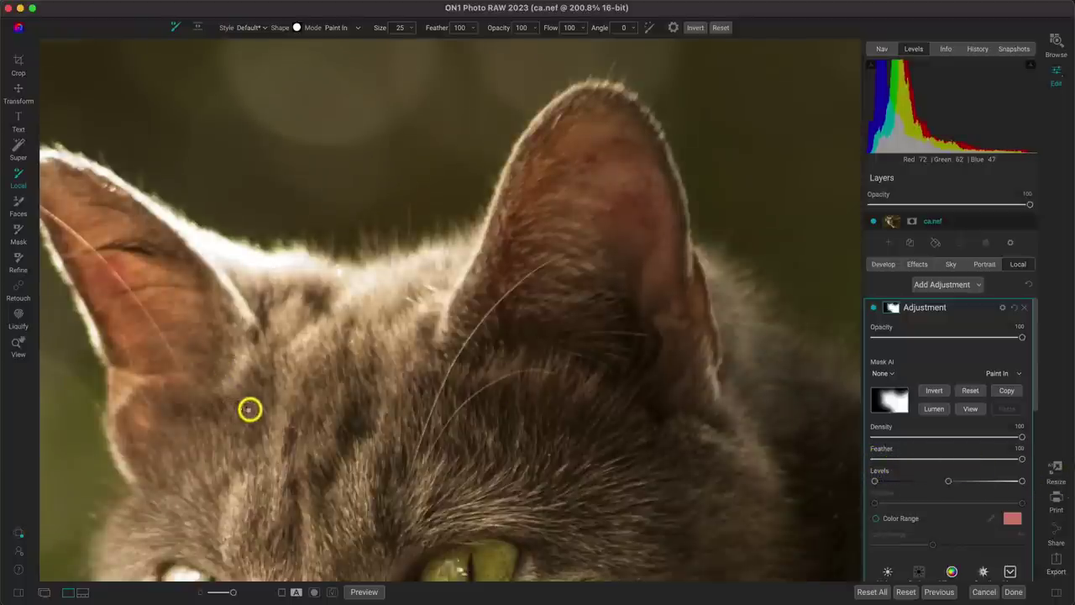
left_click_drag(252, 394, 353, 247)
left_click_drag(363, 391, 403, 108)
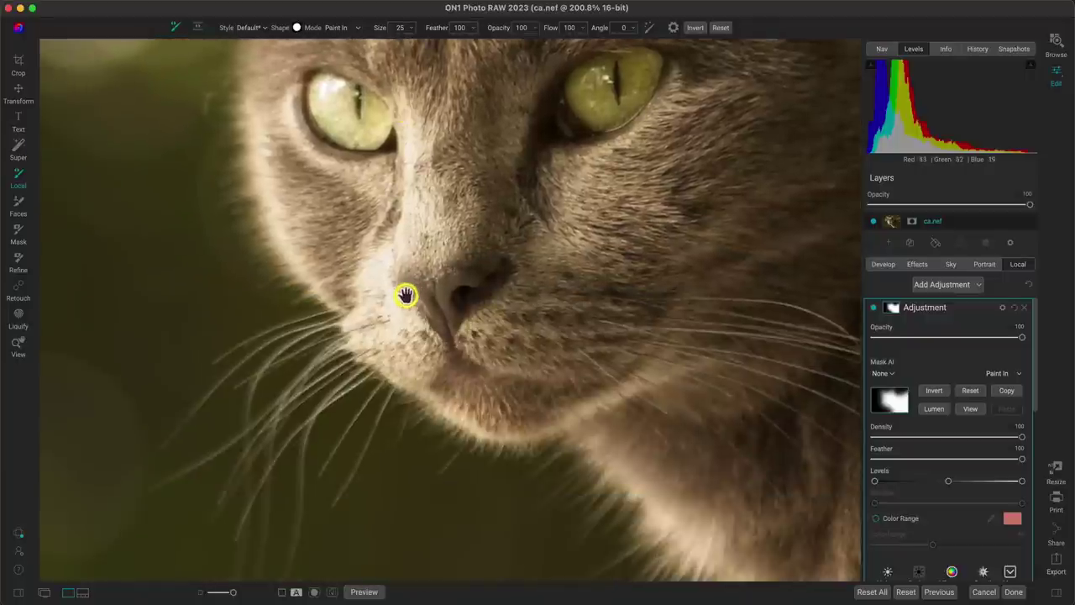
left_click_drag(403, 293, 468, 256)
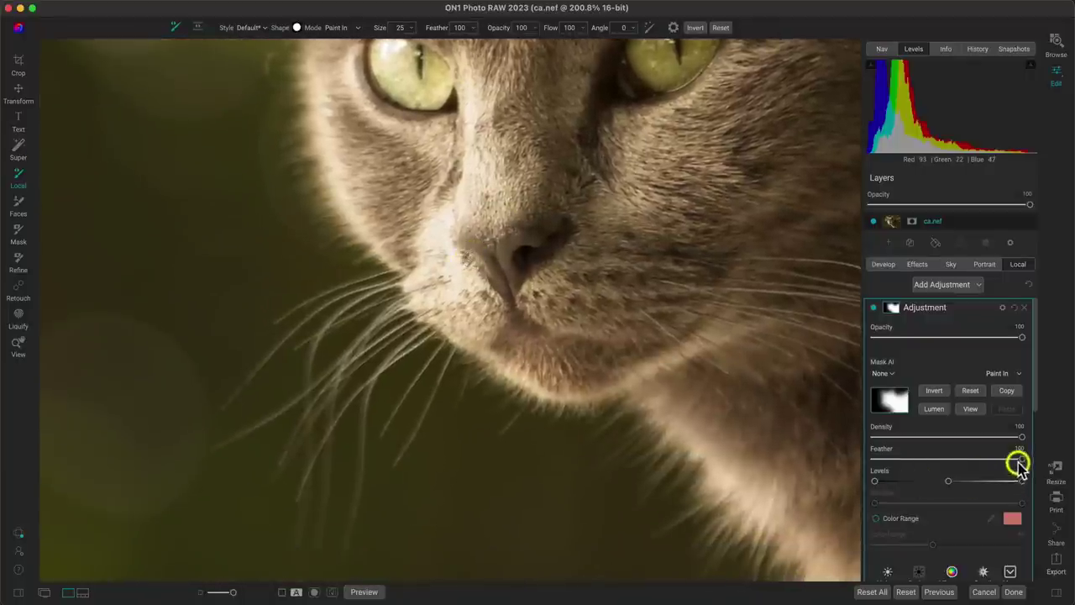
left_click_drag(1017, 461, 846, 473)
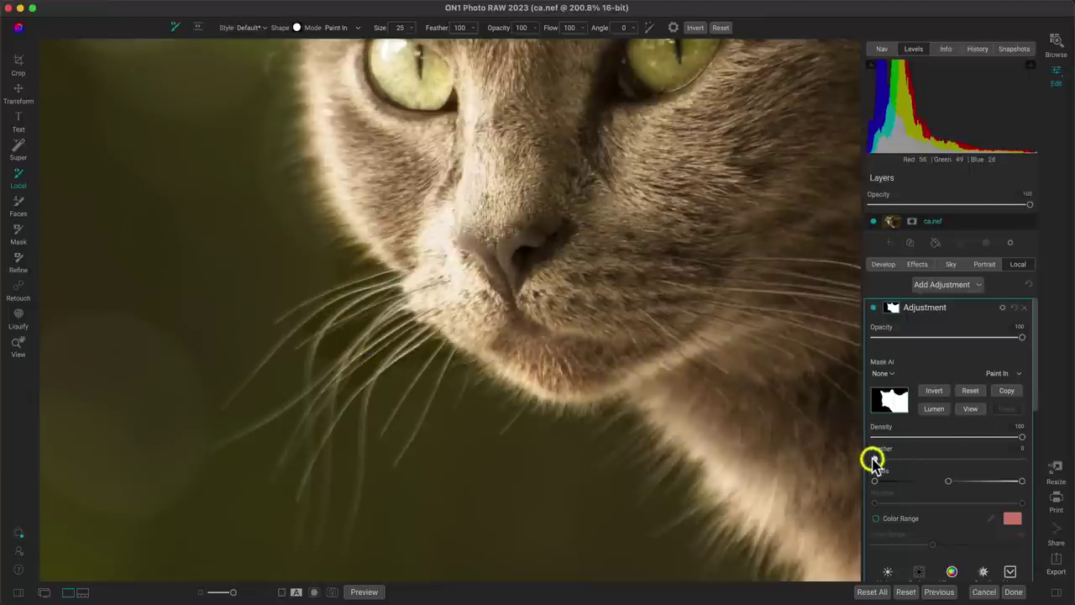
left_click_drag(873, 459, 1027, 475)
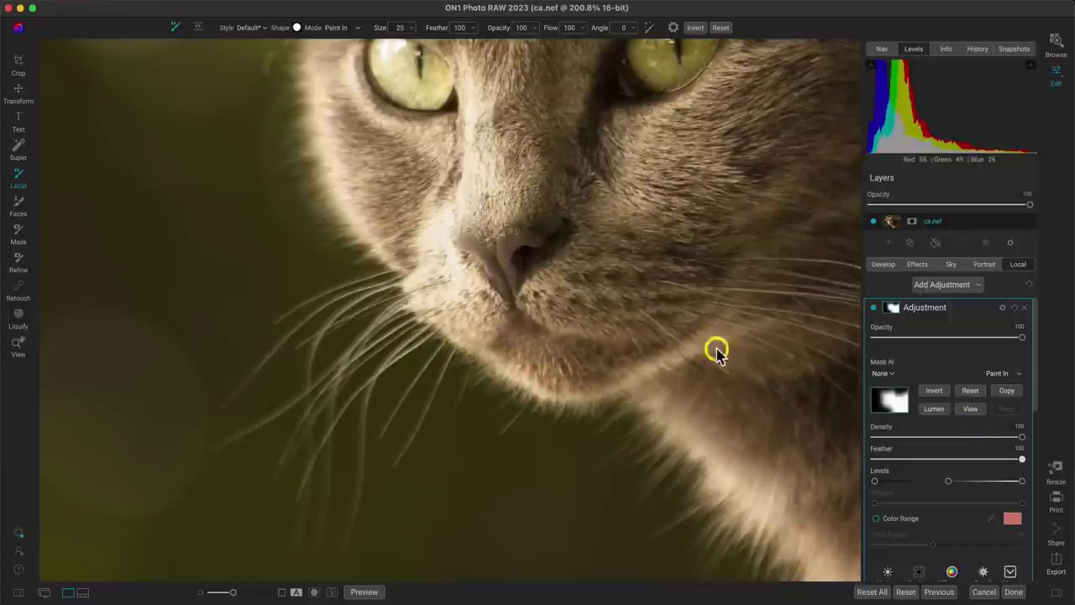
- Preview the whole cat mask in black and white, comparing Feather 0 against 100
key("space")
key("super+0")
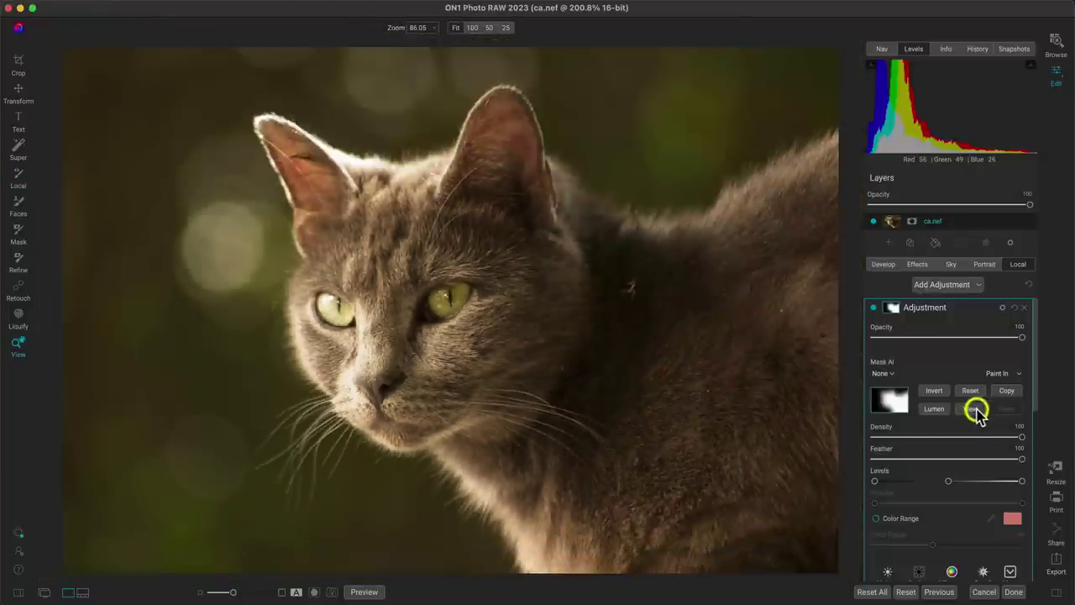
left_click(972, 409)
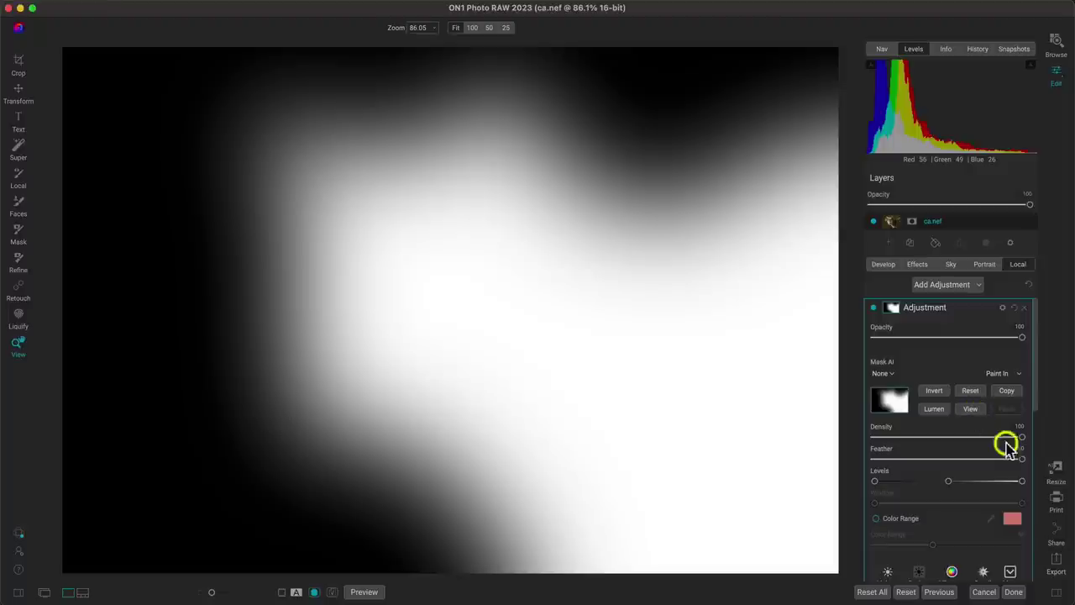
left_click_drag(1021, 458, 862, 456)
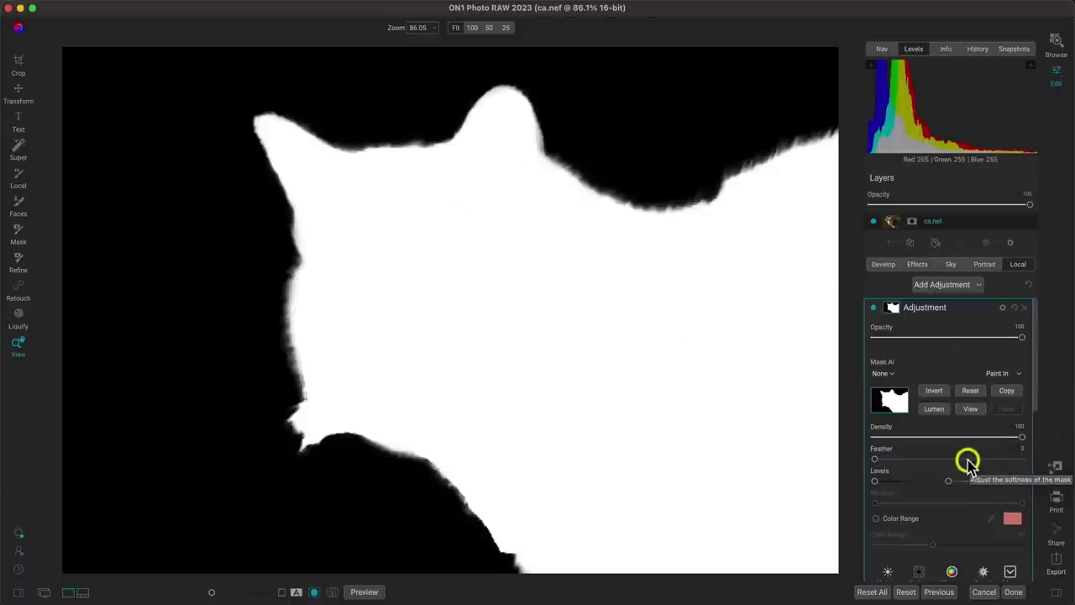
left_click_drag(887, 458, 1068, 467)
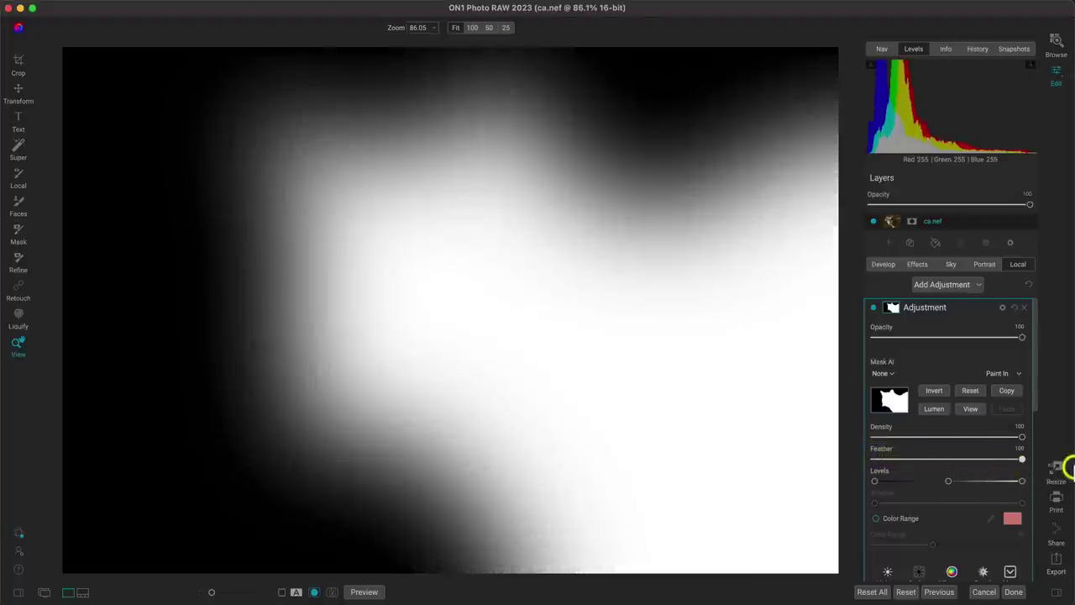
left_click(972, 410)
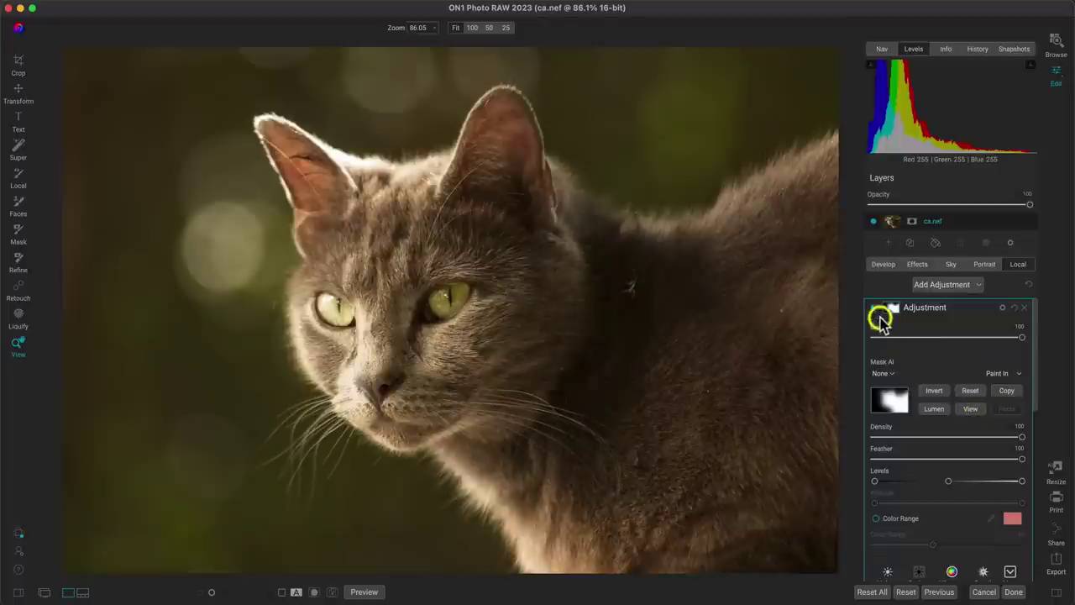
- Toggle the cat's local adjustment off, on and off for a before/after comparison
left_click(871, 309)
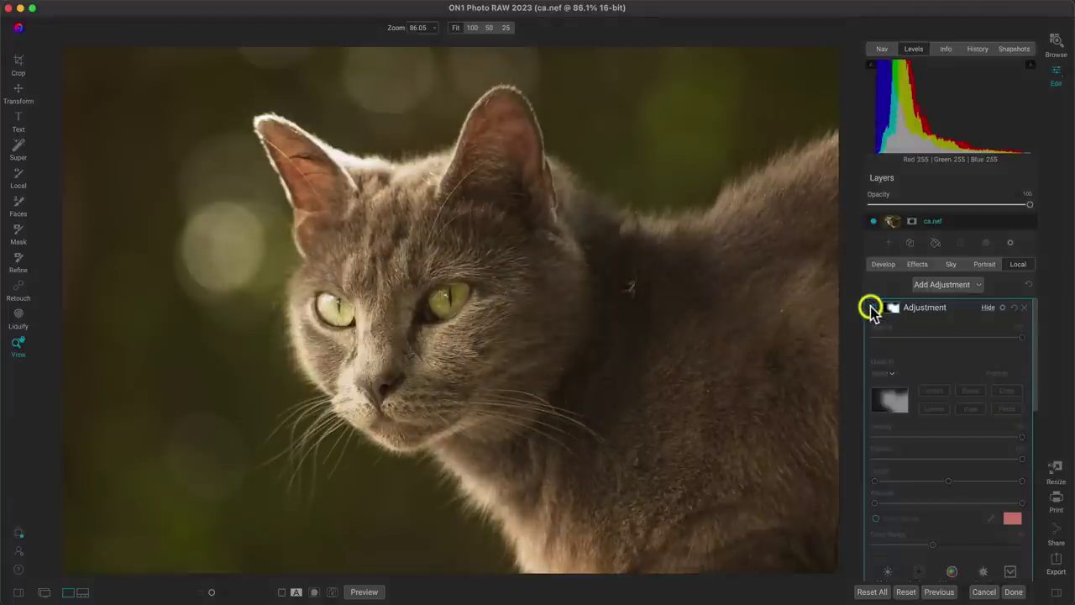
left_click(870, 309)
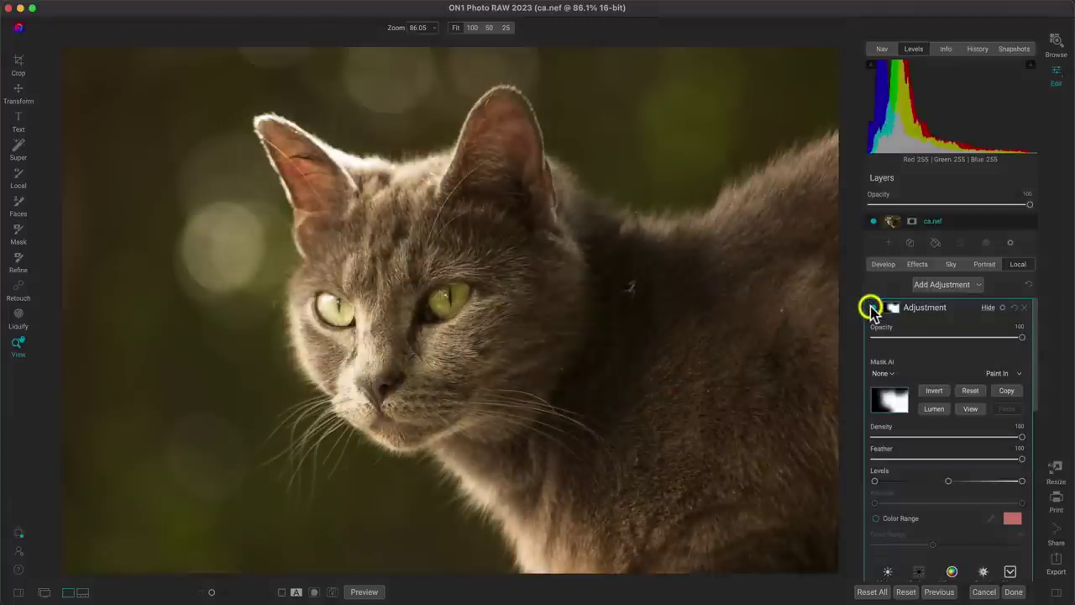
left_click(871, 308)
- Re-enable the cat adjustment, paint the top strip out of the building mask, and paint a hair strand in
left_click(872, 308)
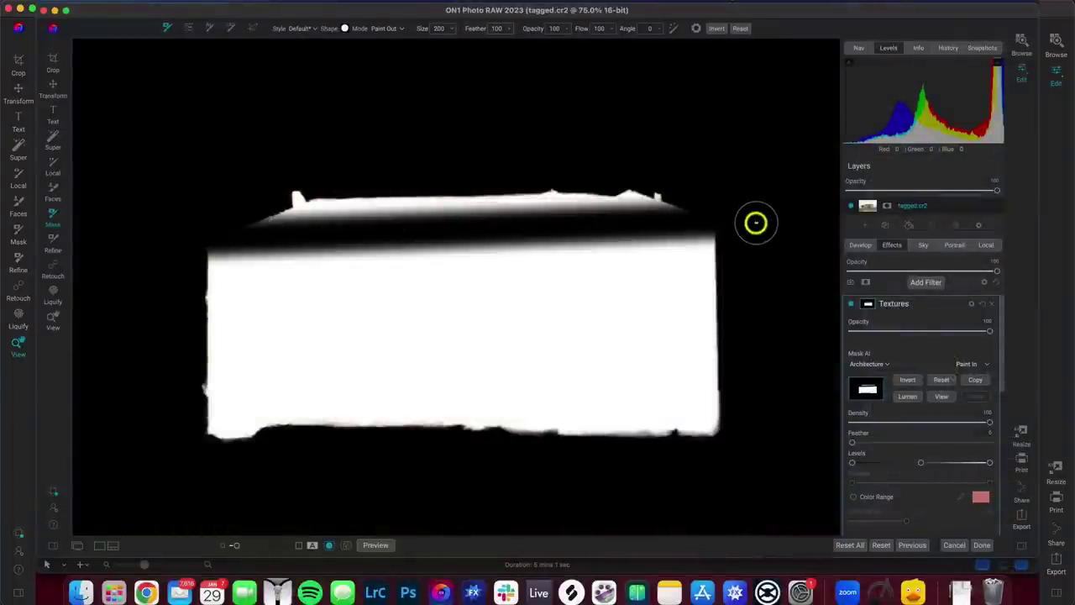
mouse_move(691, 207)
left_mouse_down()
mouse_move(232, 202)
mouse_move(654, 169)
mouse_move(713, 194)
left_mouse_up()
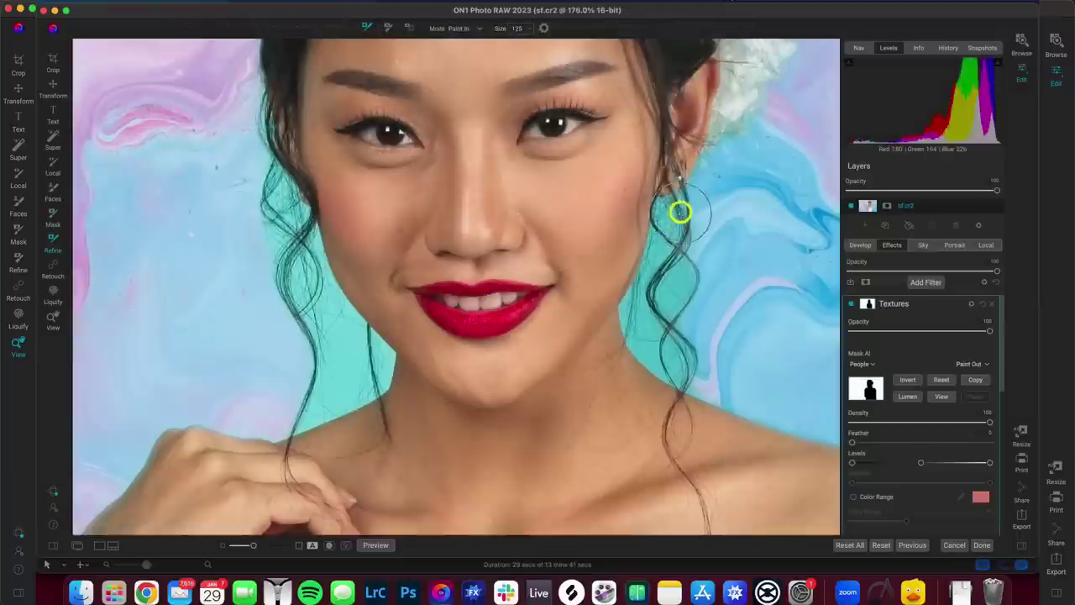
mouse_move(679, 212)
left_mouse_down()
mouse_move(650, 269)
mouse_move(655, 354)
mouse_move(681, 304)
mouse_move(692, 207)
mouse_move(722, 205)
left_mouse_up()
- With a larger brush, paint more hair strands into the portrait mask, checking the black-and-white preview
key("bracketright")
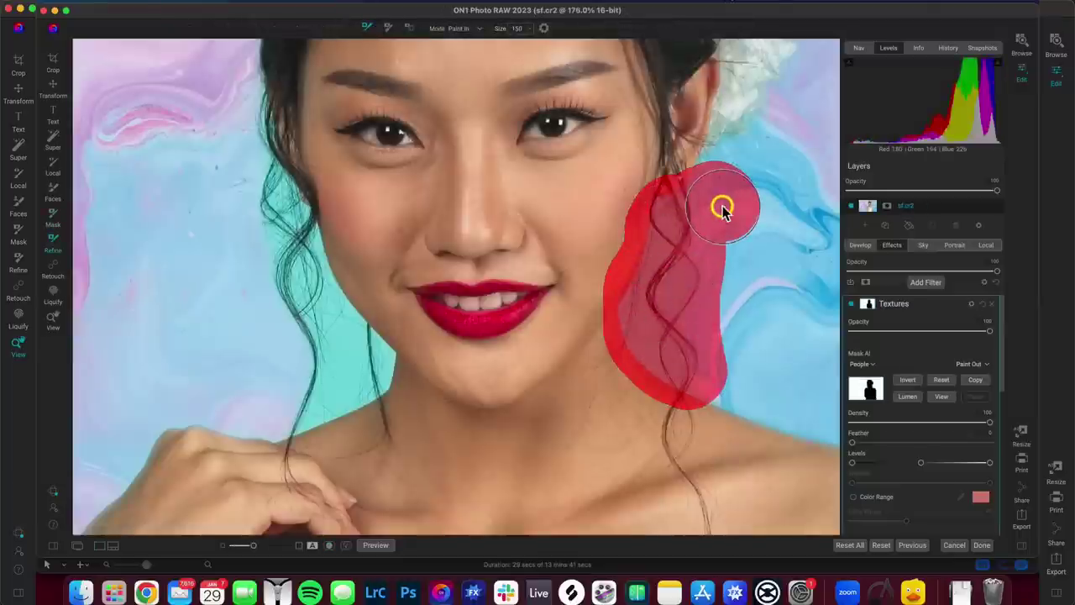
left_click(903, 380)
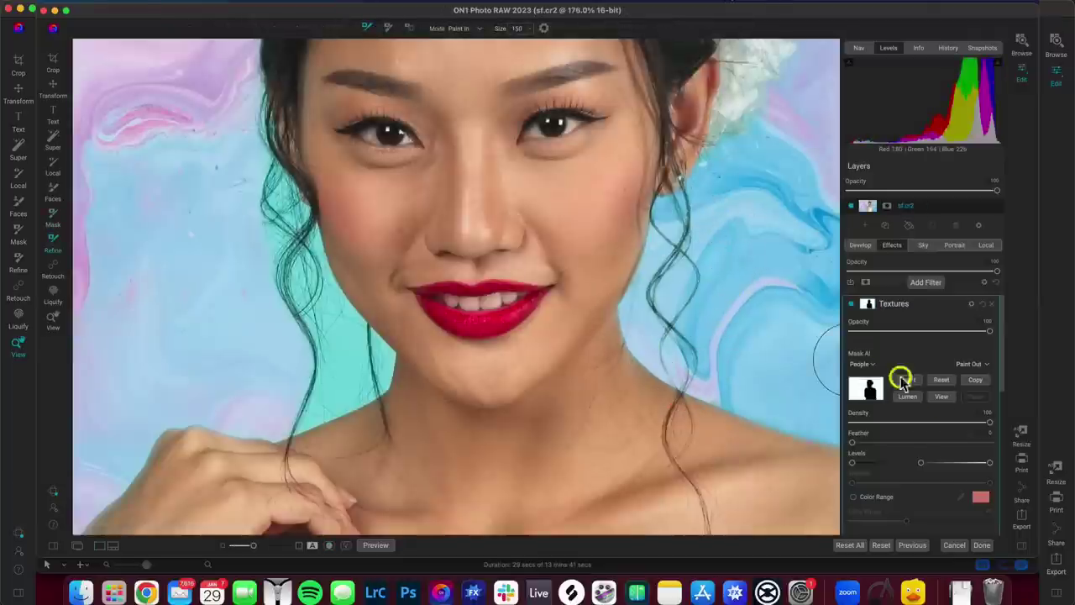
left_click(941, 396)
left_click(941, 397)
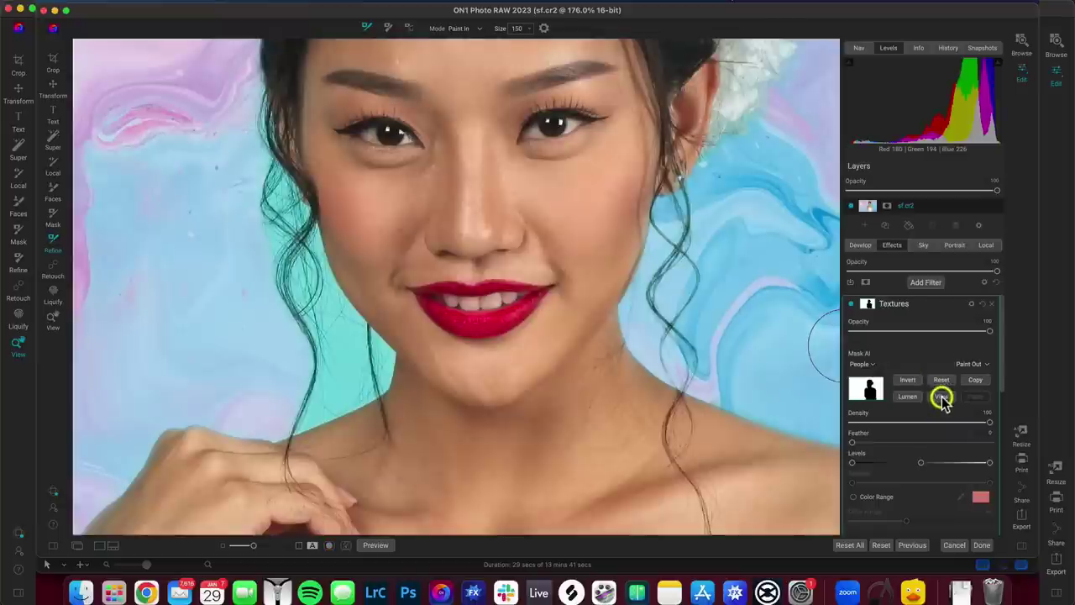
mouse_move(276, 168)
left_mouse_down()
mouse_move(333, 384)
mouse_move(282, 265)
left_mouse_up()
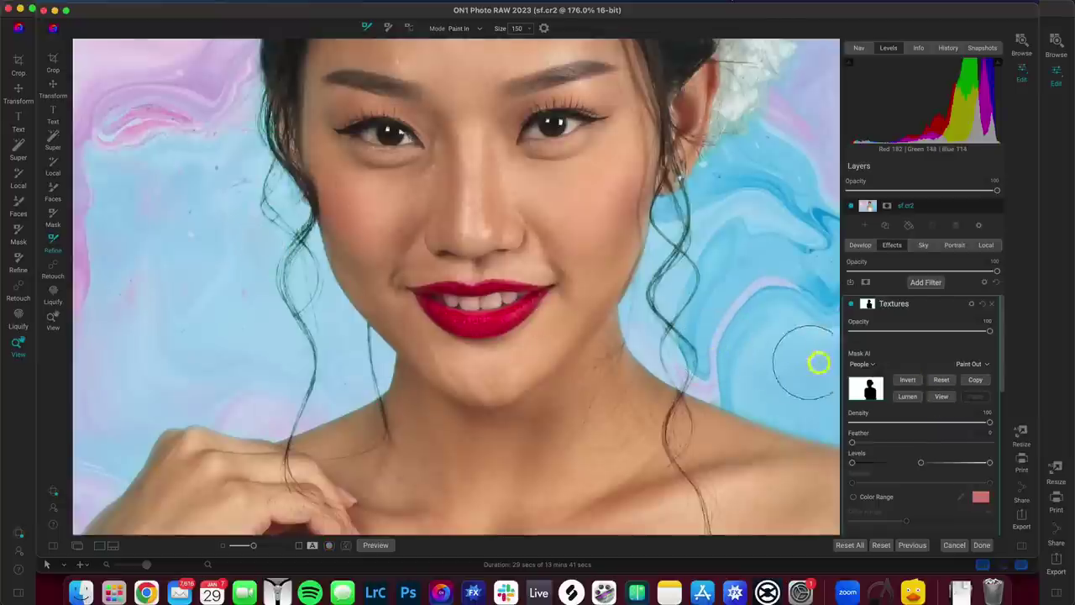
left_click(944, 397)
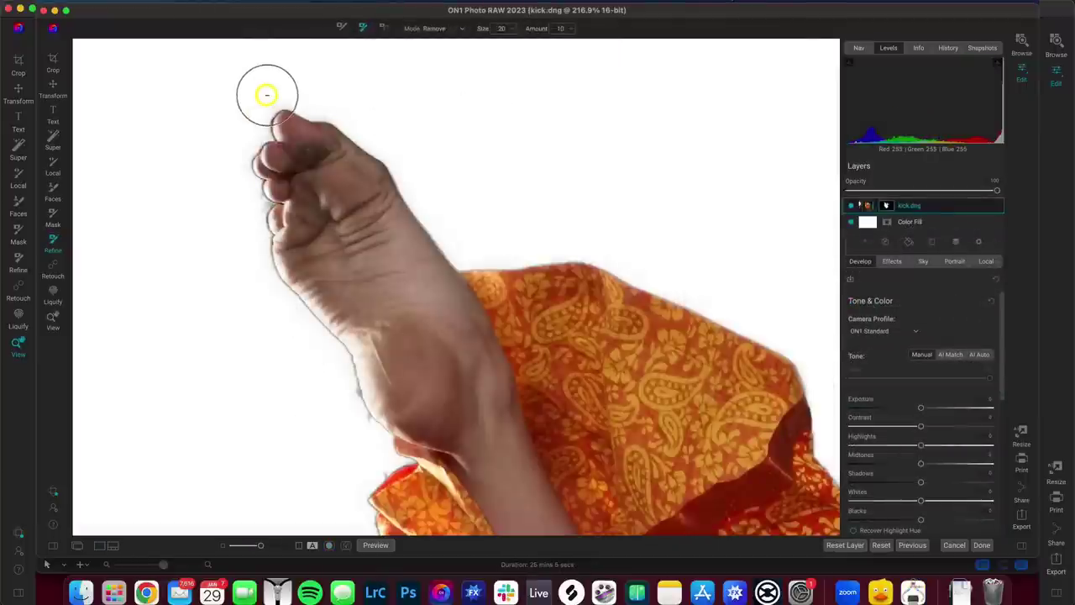
mouse_move(264, 96)
left_mouse_down()
mouse_move(264, 122)
mouse_move(298, 108)
mouse_move(255, 140)
mouse_move(267, 206)
mouse_move(367, 426)
mouse_move(337, 339)
mouse_move(262, 234)
mouse_move(260, 170)
mouse_move(302, 114)
mouse_move(358, 137)
mouse_move(447, 249)
mouse_move(613, 262)
mouse_move(812, 373)
mouse_move(622, 257)
mouse_move(529, 239)
mouse_move(442, 247)
mouse_move(413, 173)
mouse_move(357, 127)
mouse_move(312, 114)
mouse_move(600, 213)
mouse_move(357, 418)
mouse_move(379, 152)
mouse_move(340, 481)
mouse_move(389, 176)
mouse_move(414, 246)
left_mouse_up()
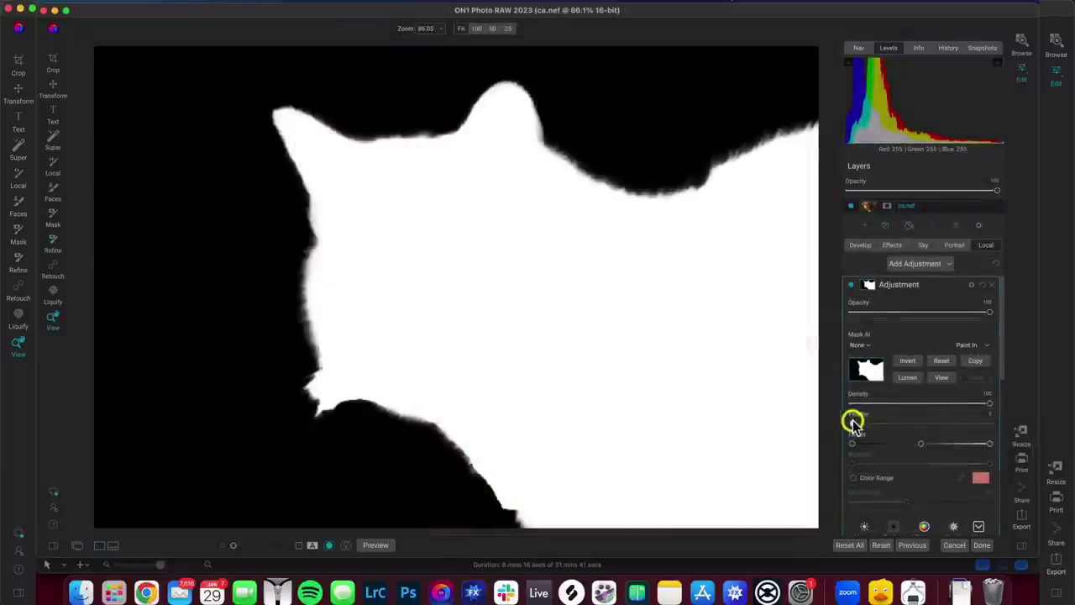
- Set the cat mask's Feather to 100, exit mask preview, and toggle the adjustment off, on, off
left_click_drag(884, 424, 1031, 432)
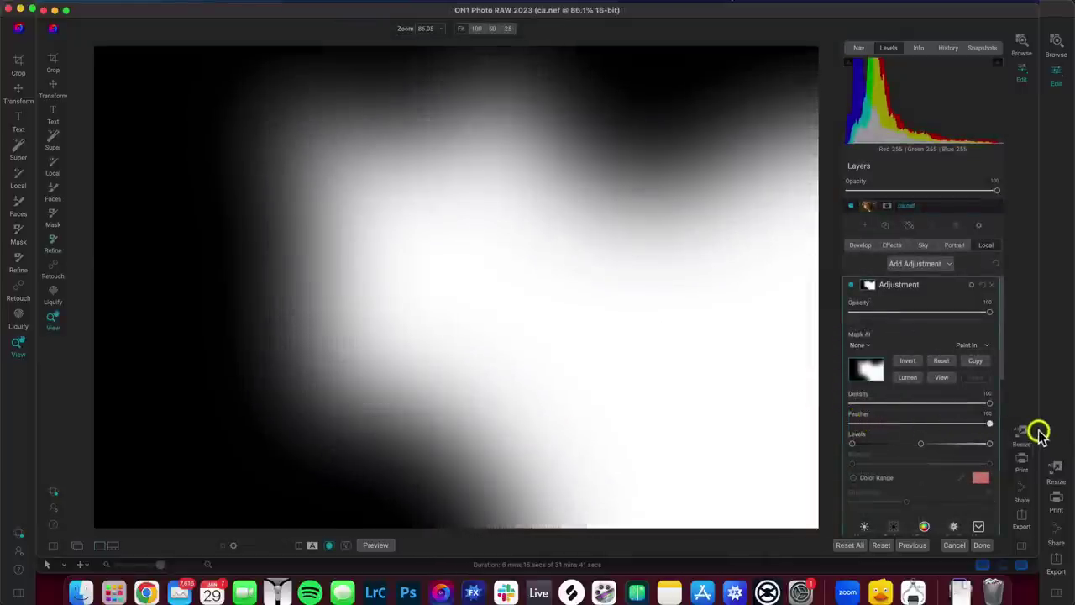
left_click(942, 378)
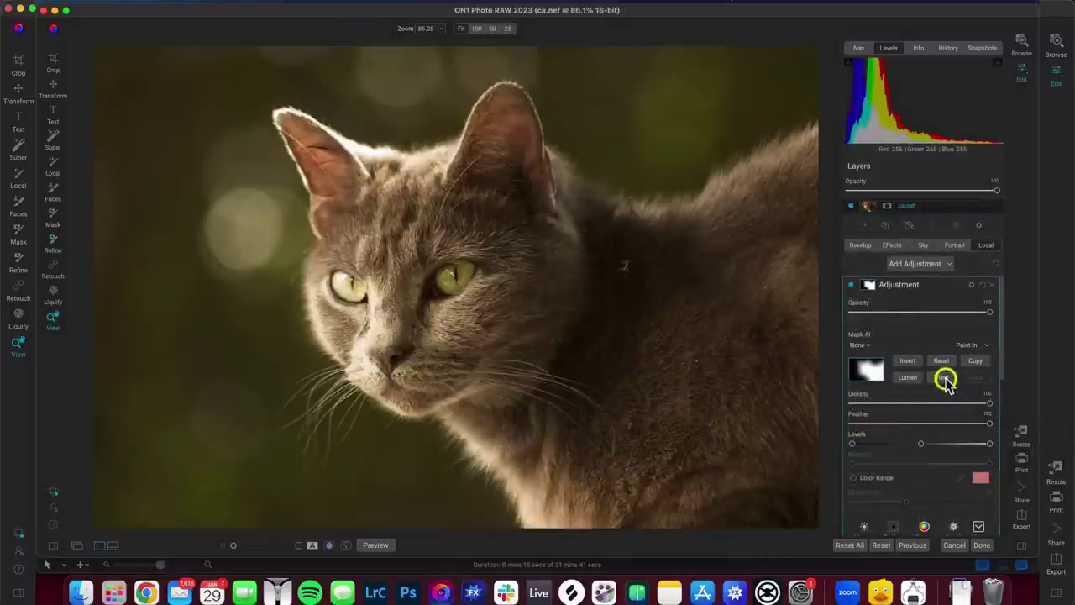
left_click(849, 285)
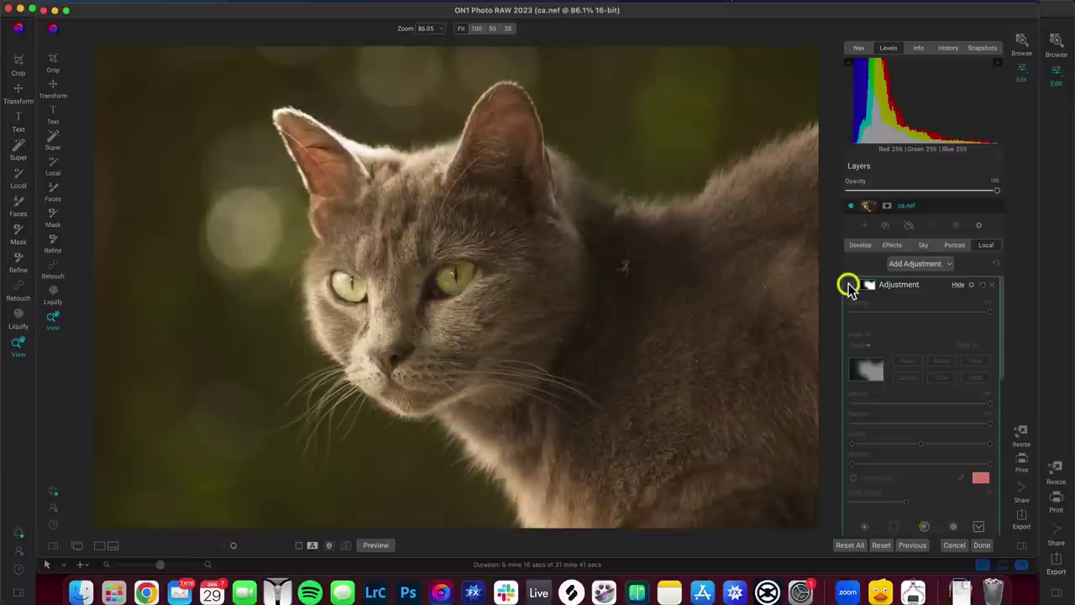
left_click(849, 286)
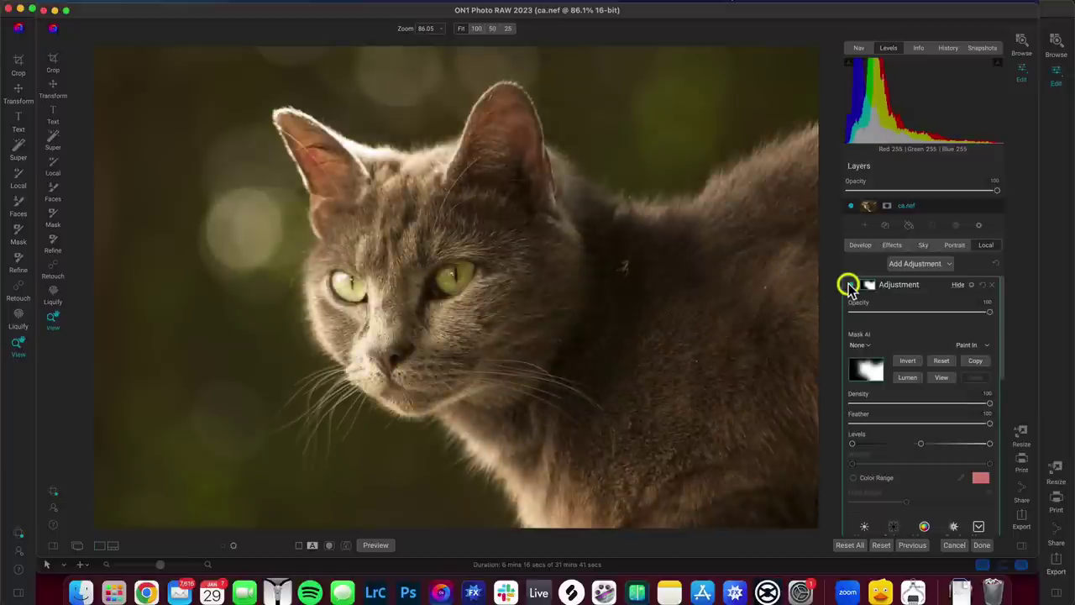
left_click(849, 286)
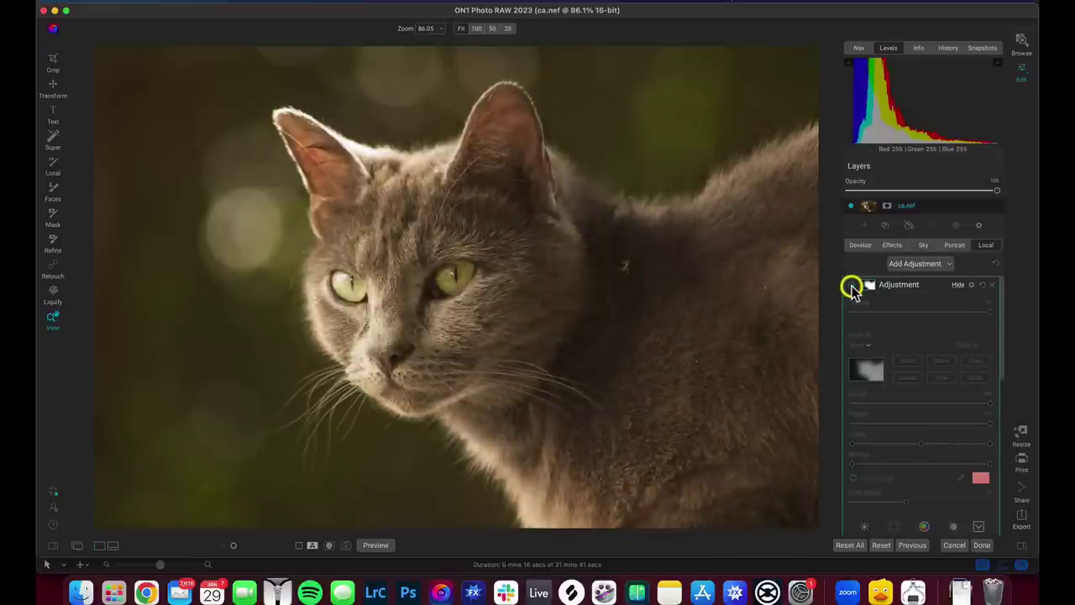